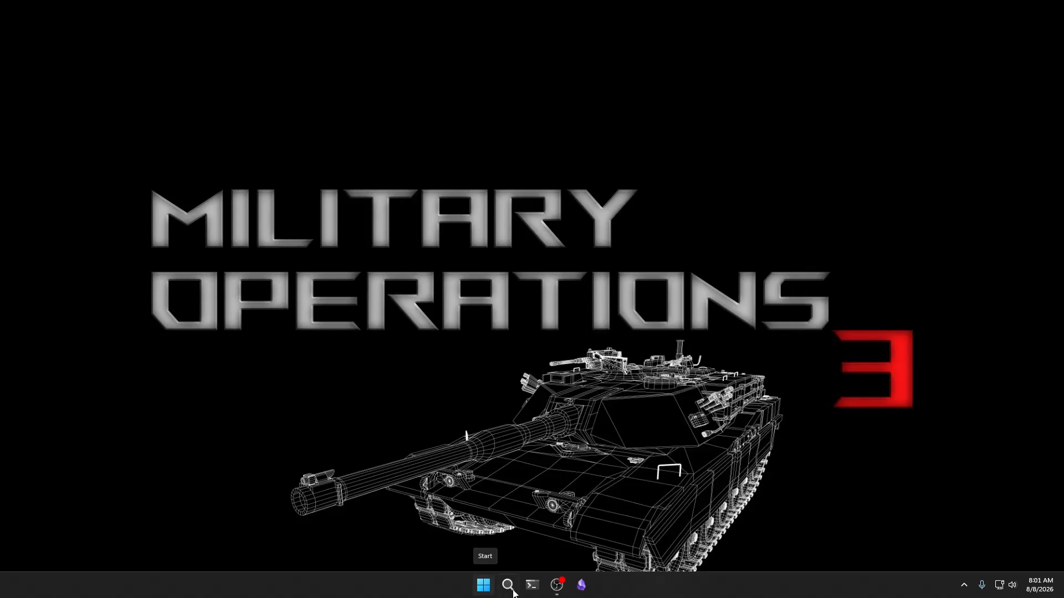
# Launch Arma Reforger Experimental Tools from Steam.
pyautogui.moveTo(558, 588)
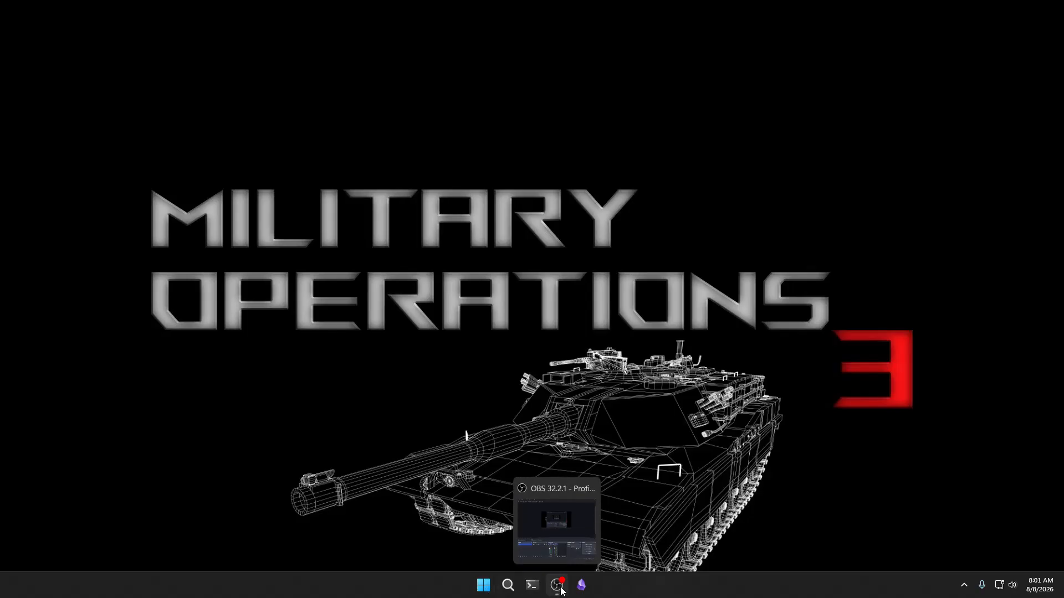
pyautogui.click(486, 591)
pyautogui.click(891, 536)
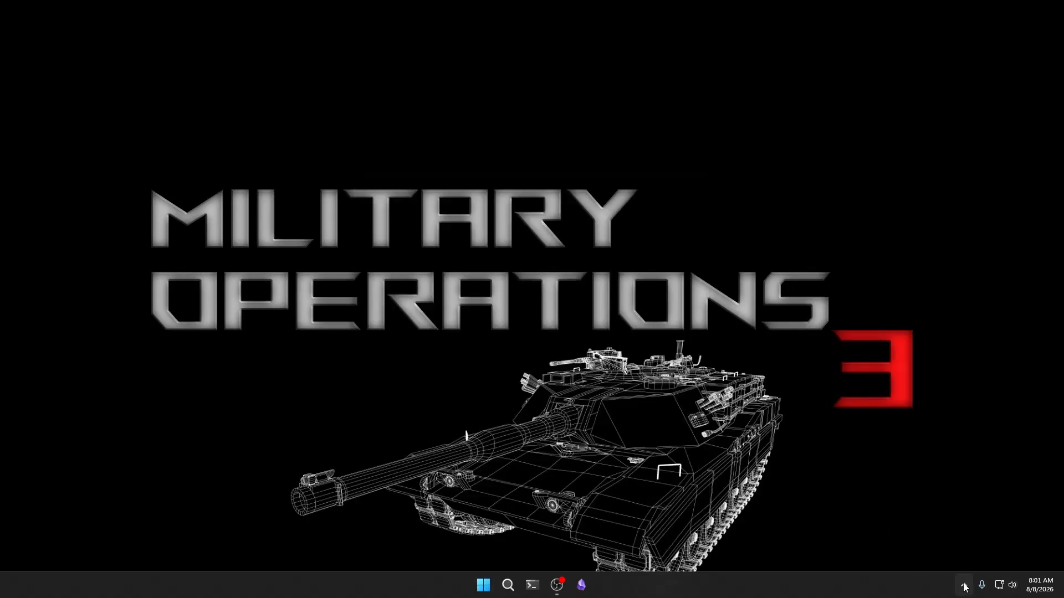
pyautogui.click(965, 587)
pyautogui.rightClick(968, 531)
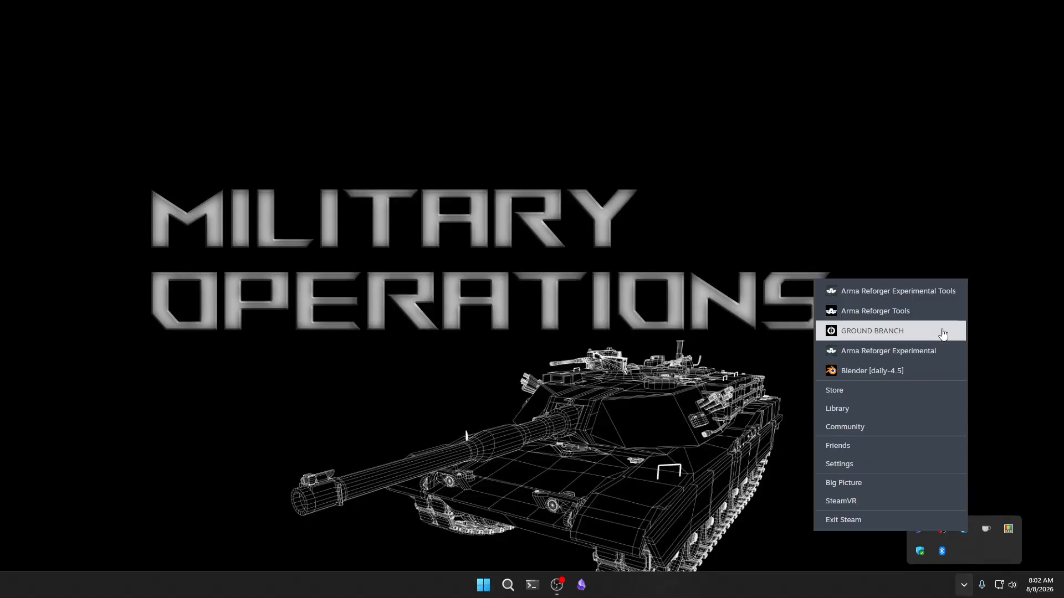
pyautogui.click(882, 292)
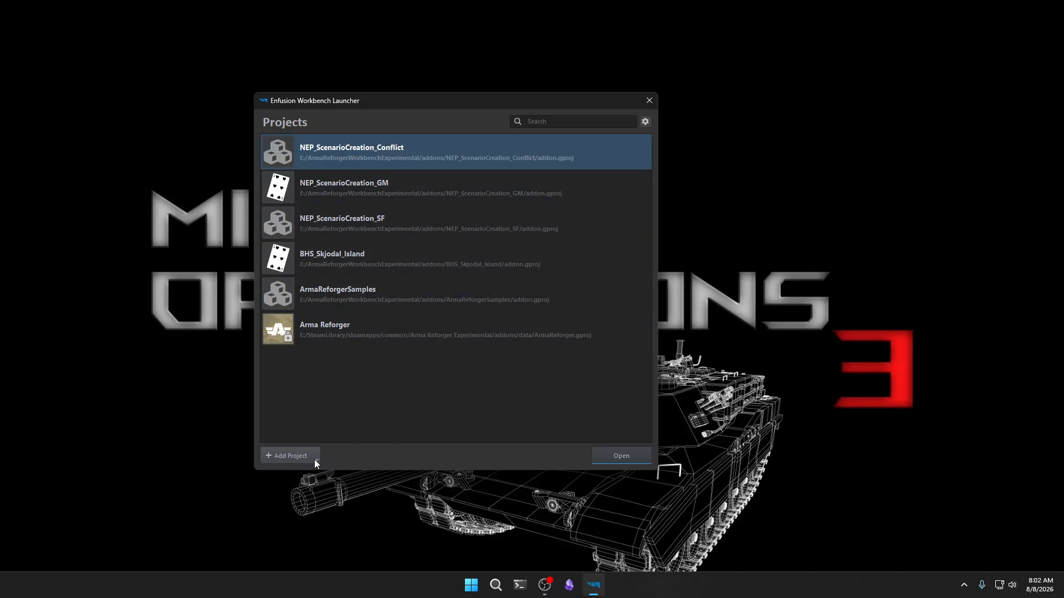
# Create a new project named NEP_ScenarioCreation_CAH in the default addons location with the default dependencies.
pyautogui.click(291, 456)
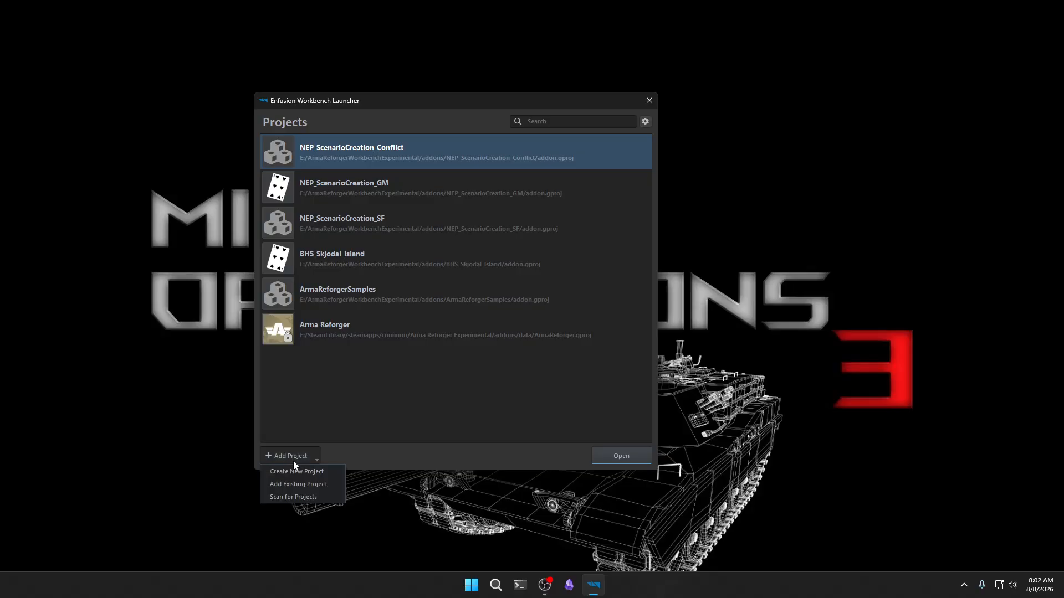
pyautogui.click(301, 470)
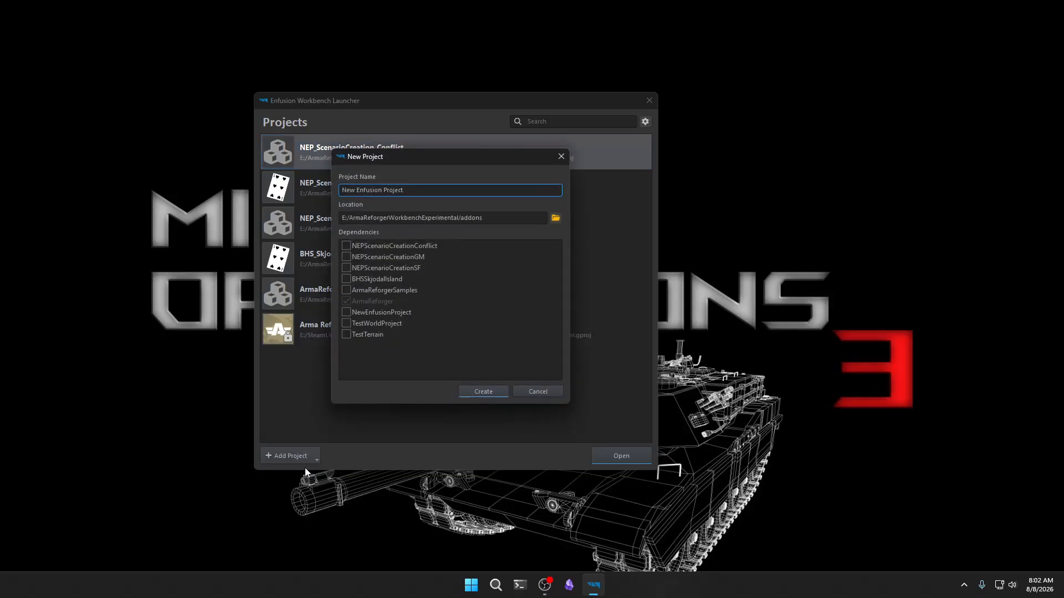
pyautogui.press('BackSpace')
pyautogui.press('BackSpace')
pyautogui.press('BackSpace')
pyautogui.press('BackSpace')
pyautogui.press('BackSpace')
pyautogui.press('BackSpace')
pyautogui.press('BackSpace')
pyautogui.press('BackSpace')
pyautogui.press('BackSpace')
pyautogui.press('BackSpace')
pyautogui.press('BackSpace')
pyautogui.press('BackSpace')
pyautogui.press('BackSpace')
pyautogui.press('BackSpace')
pyautogui.press('BackSpace')
pyautogui.press('BackSpace')
pyautogui.press('BackSpace')
pyautogui.press('BackSpace')
pyautogui.press('BackSpace')
pyautogui.write('NEP_Scena')
pyautogui.press('BackSpace')
pyautogui.write('ion_CAH')
pyautogui.click(483, 392)
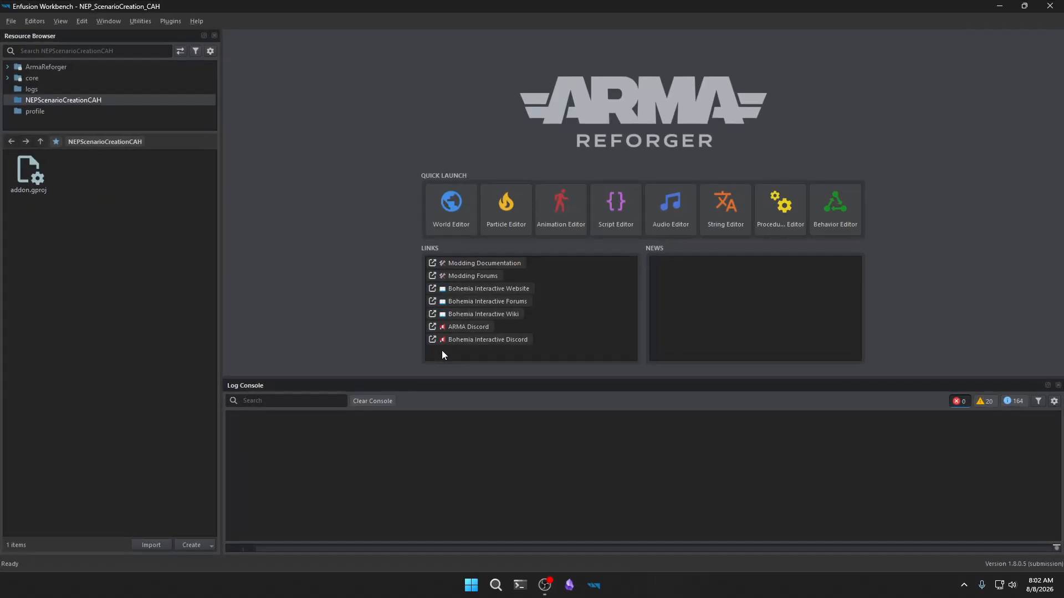
# Start the World Editor and load Cain.ent from the ArmaReforger Cain worlds folder.
pyautogui.click(456, 208)
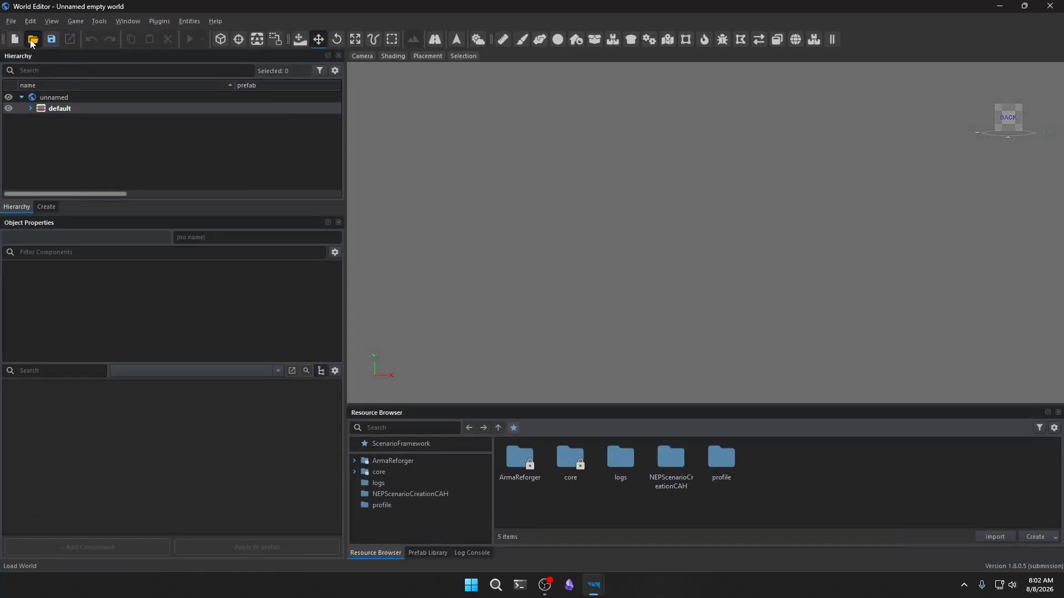
pyautogui.click(32, 39)
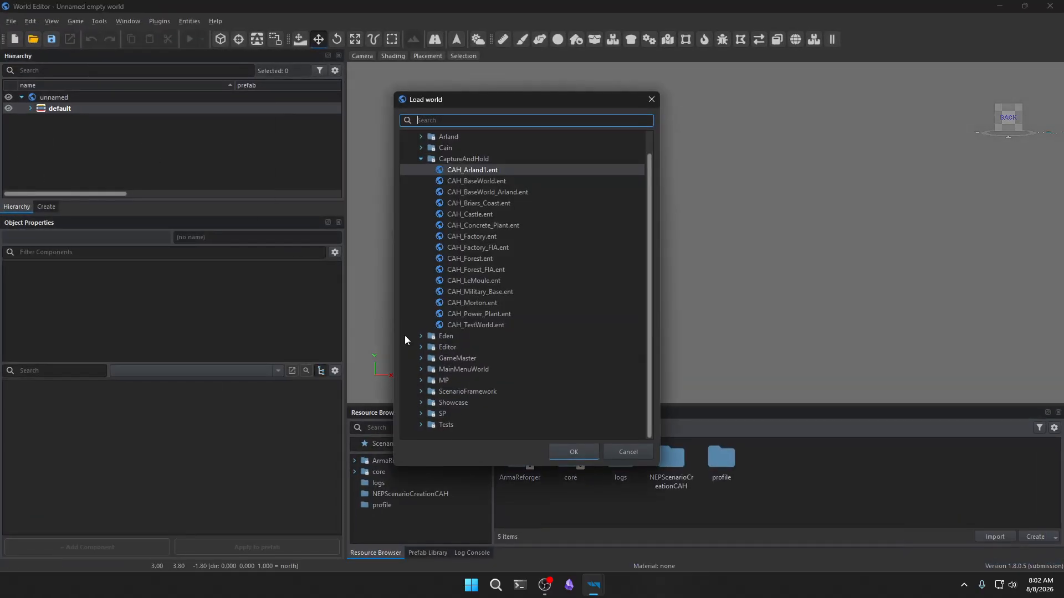
pyautogui.click(421, 159)
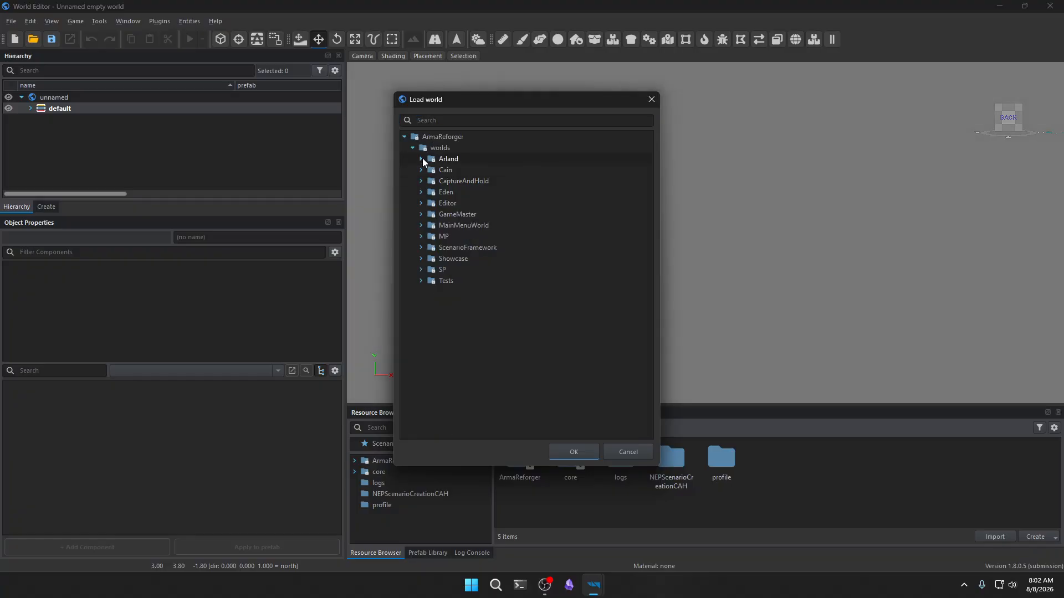
pyautogui.click(421, 170)
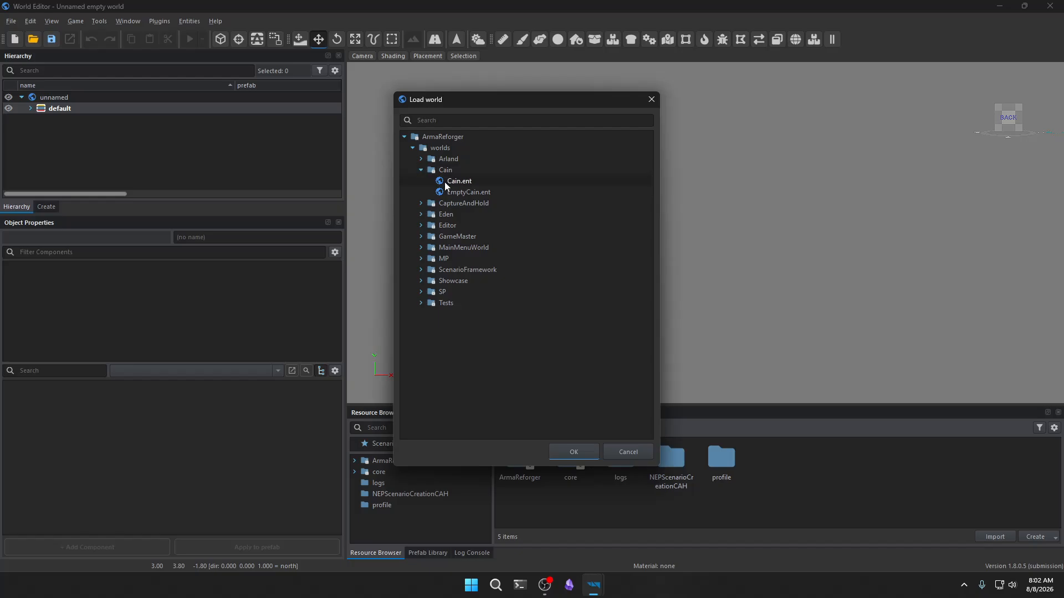
pyautogui.click(444, 181)
pyautogui.click(576, 451)
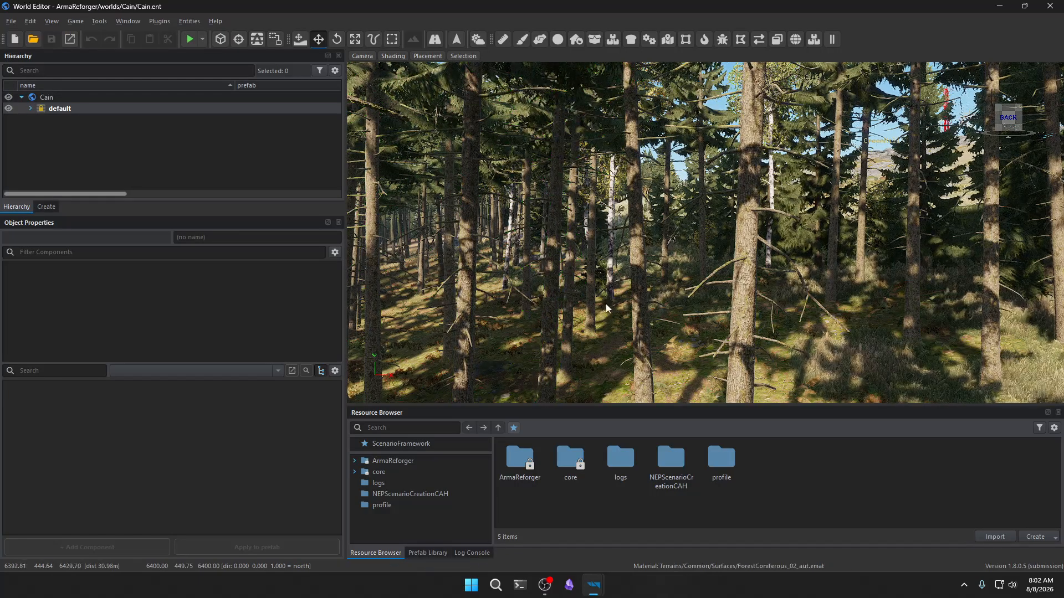
# Look over the Cain terrain and its default layer, and create a new world as a sub-scene of it.
pyautogui.moveTo(606, 304); pyautogui.dragTo(510, 323, button='right')
pyautogui.press('s')
pyautogui.press('q')
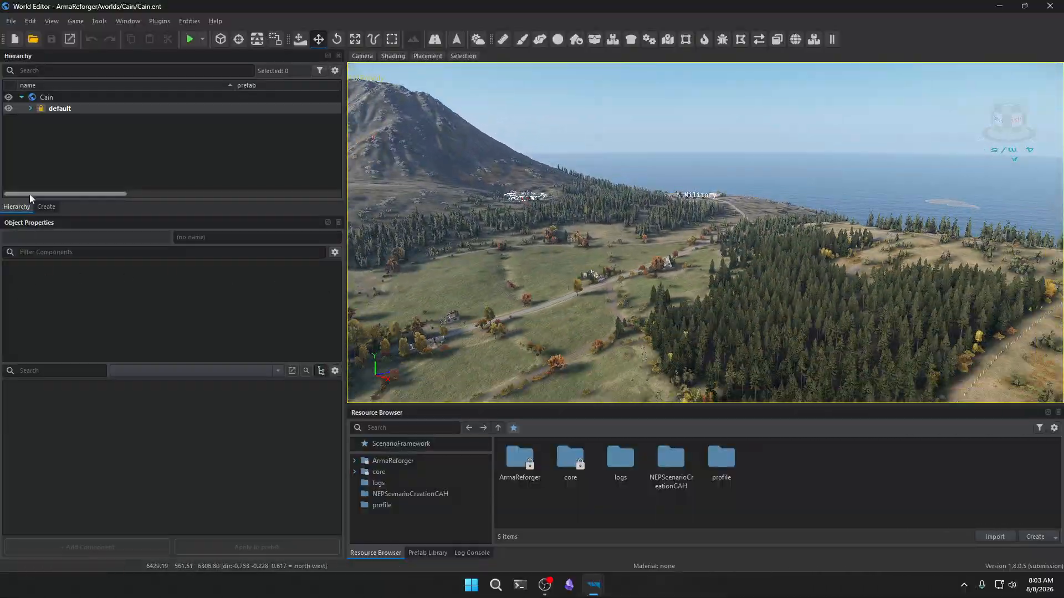
pyautogui.click(31, 109)
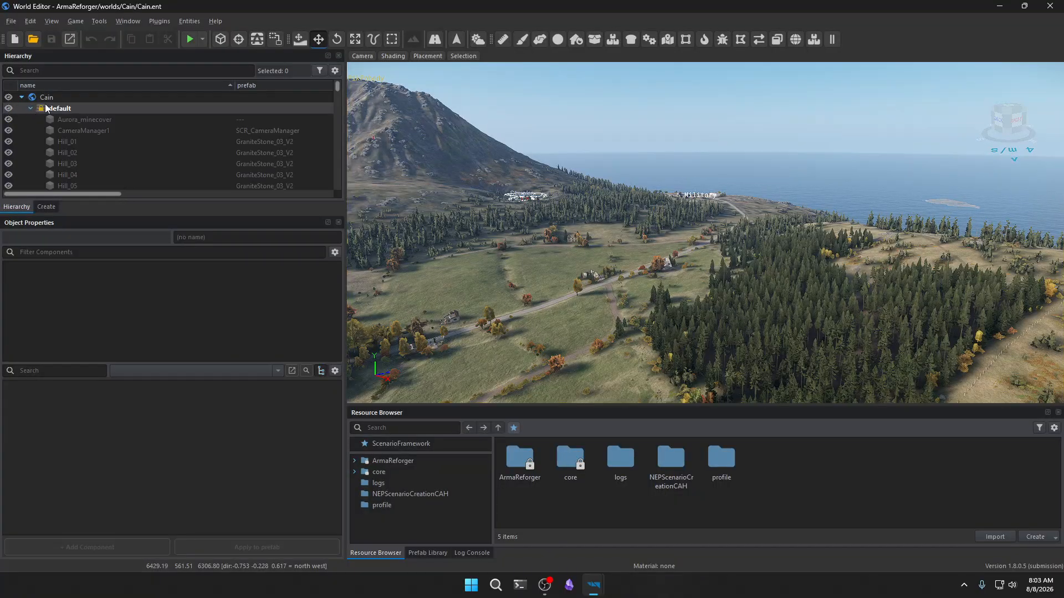
pyautogui.click(30, 108)
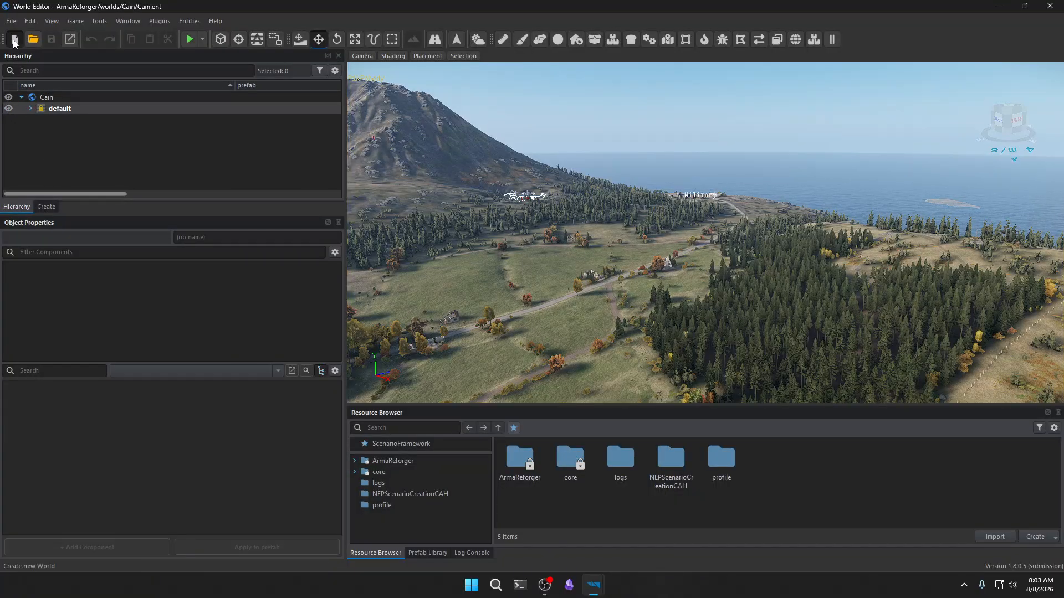
pyautogui.click(14, 40)
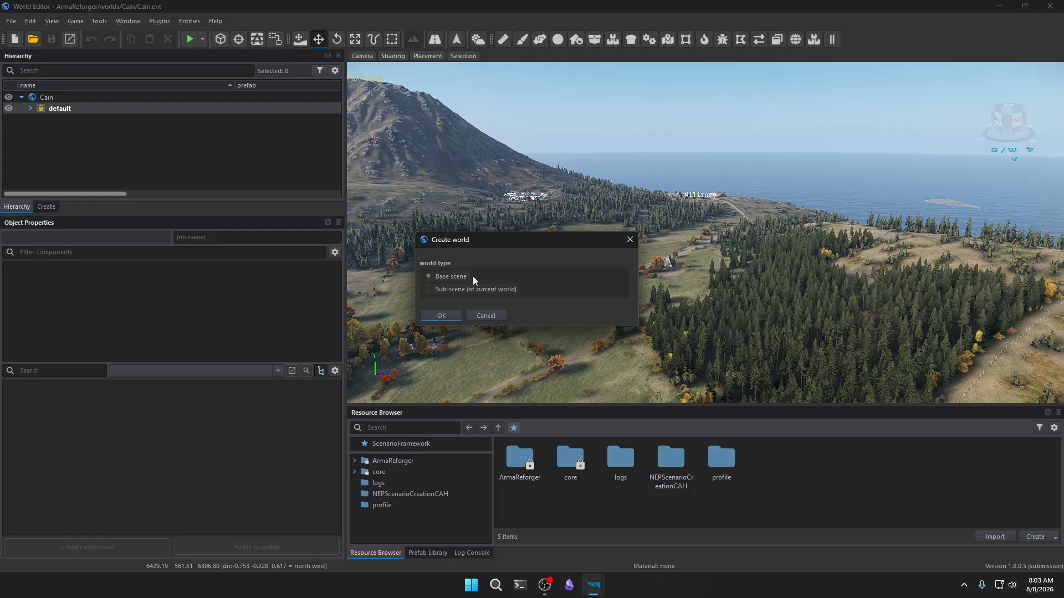
pyautogui.click(442, 316)
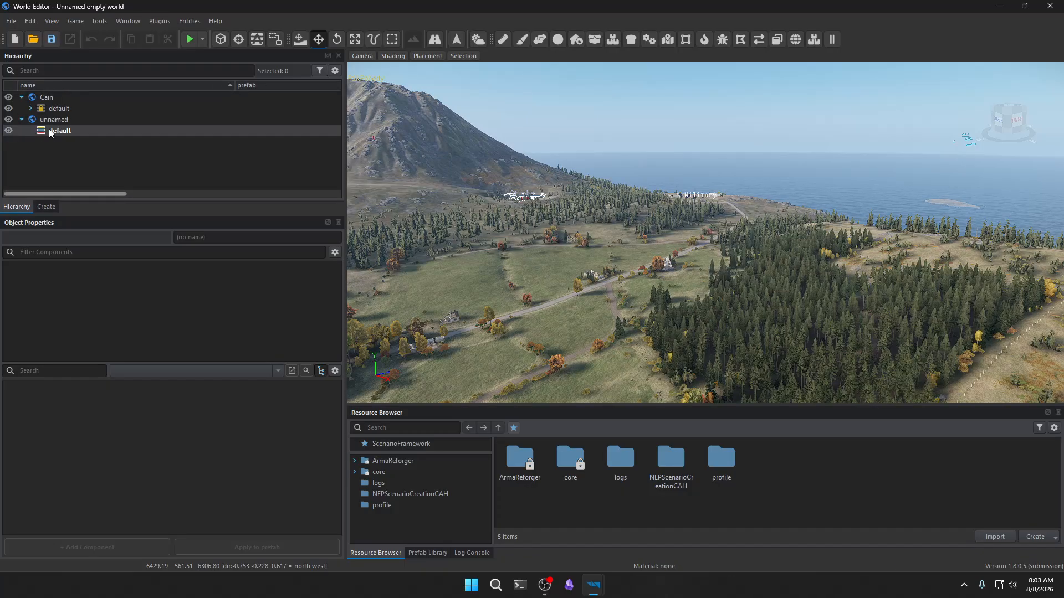
# Save the new world as NEP_CAH_Cain in the NEPScenarioCreationCAH project folder.
pyautogui.click(52, 39)
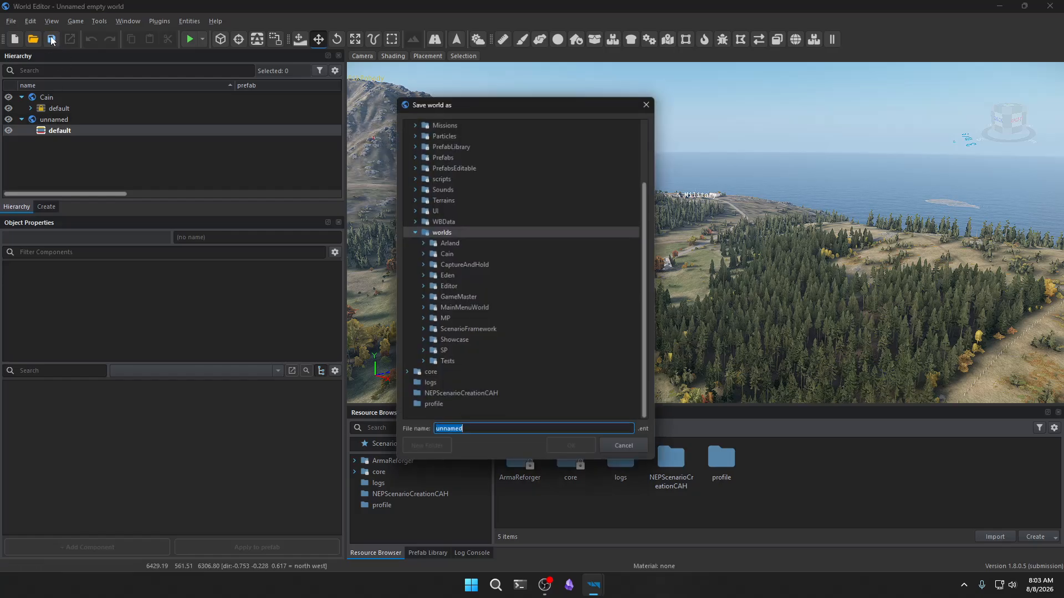
pyautogui.click(435, 399)
pyautogui.click(480, 434)
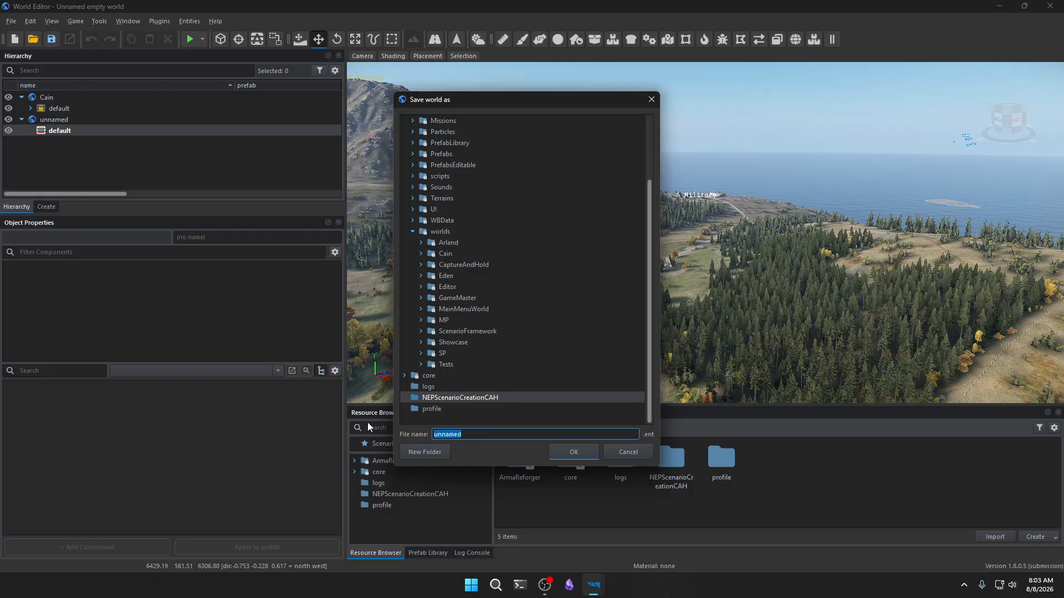
pyautogui.write('NEP_CAH_Cain')
pyautogui.click(567, 450)
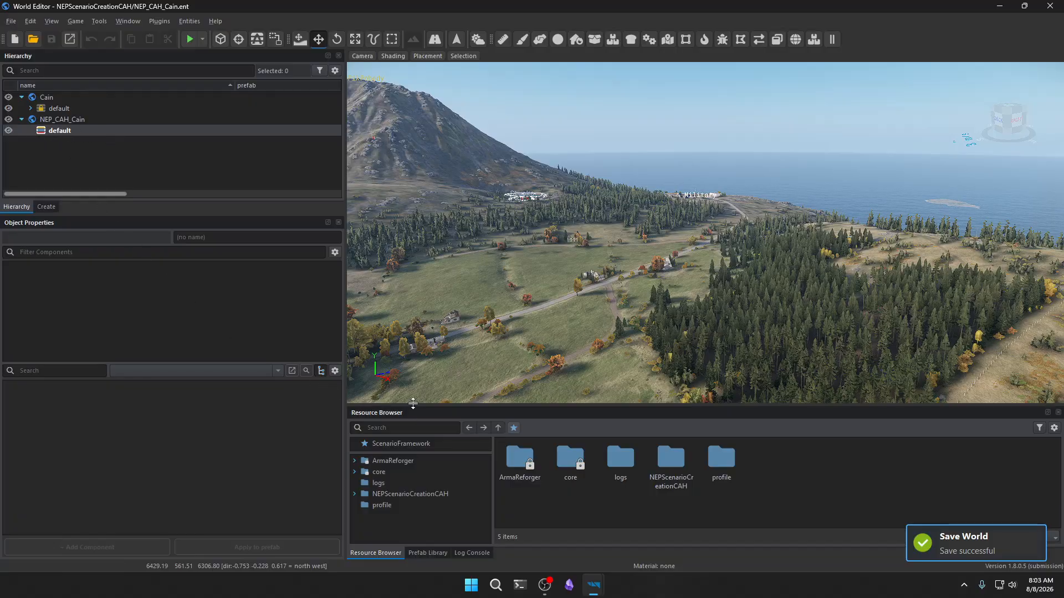
# Check which game mode templates the Game Mode Setup plugin offers, and leave the setup without applying one.
pyautogui.moveTo(553, 365); pyautogui.dragTo(495, 352, button='right')
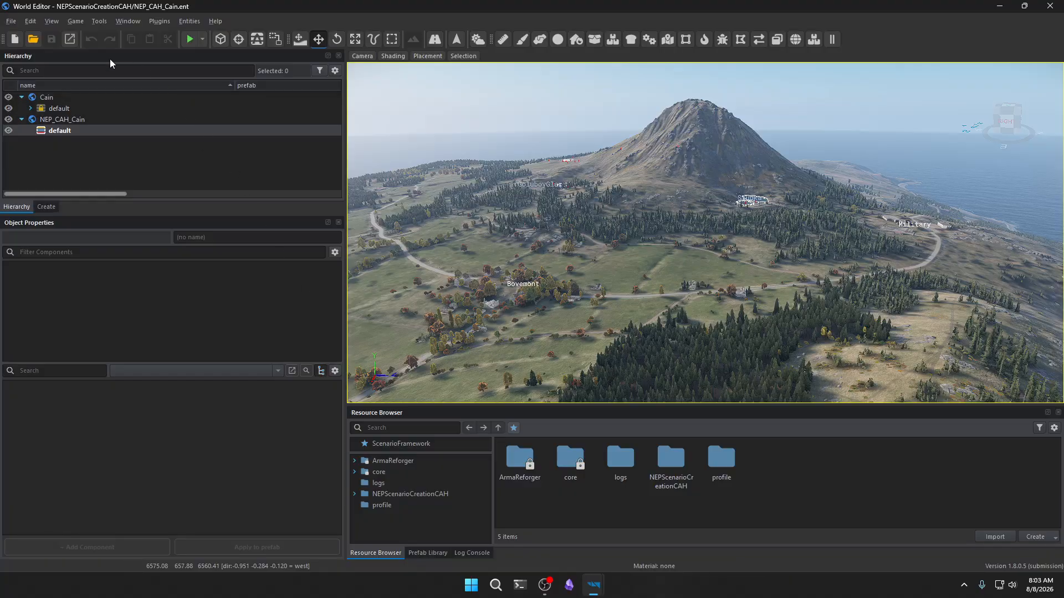
pyautogui.click(160, 21)
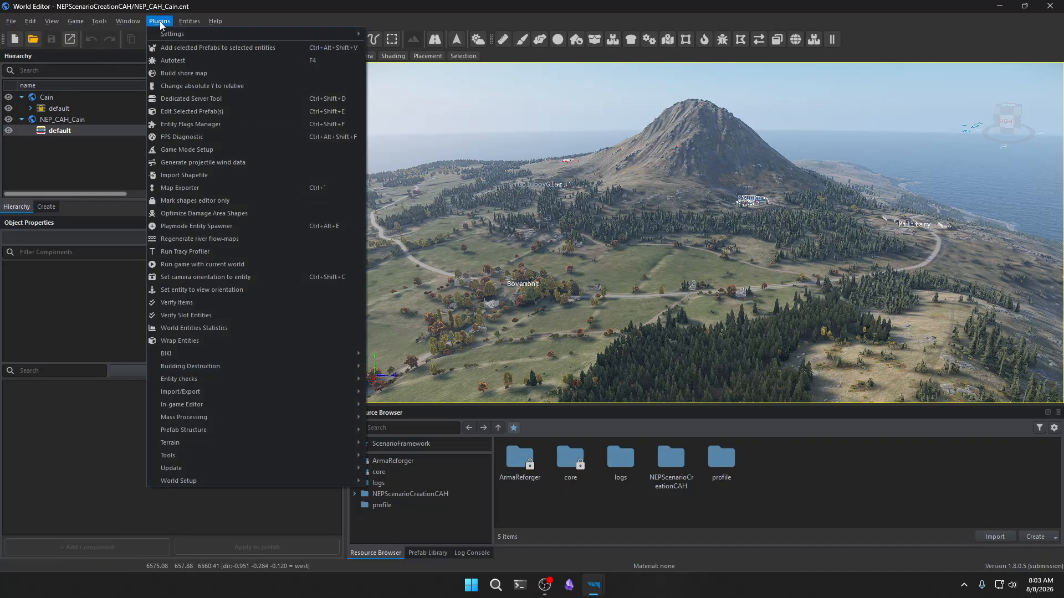
pyautogui.click(178, 149)
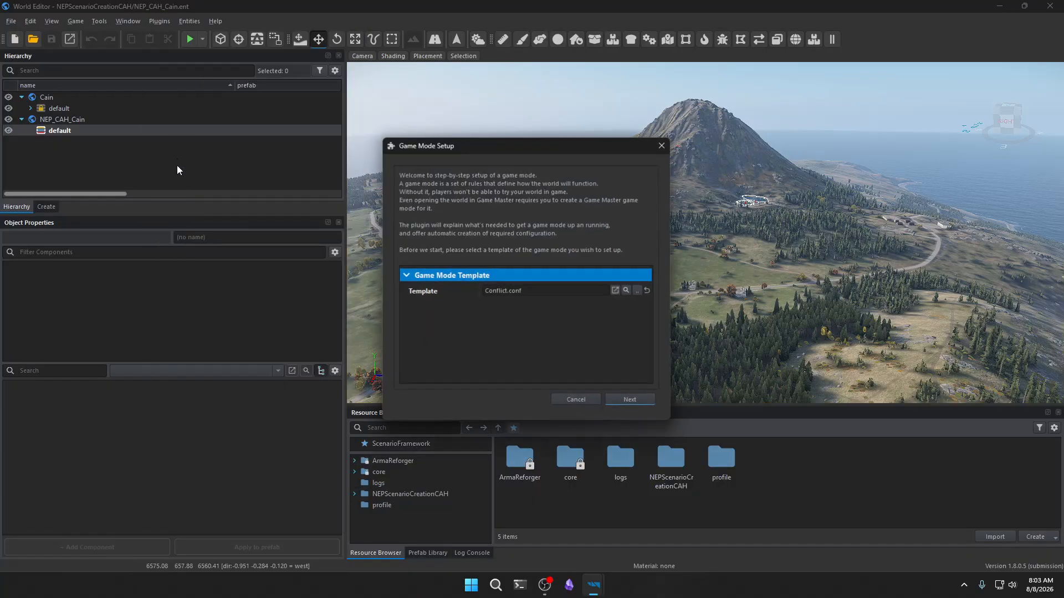
pyautogui.click(639, 291)
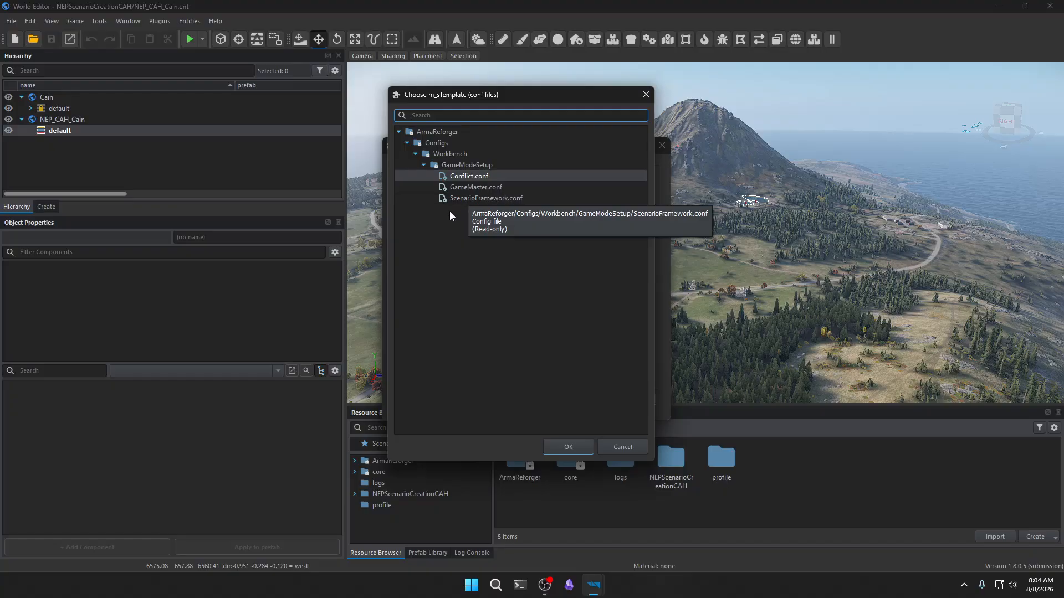
pyautogui.click(624, 447)
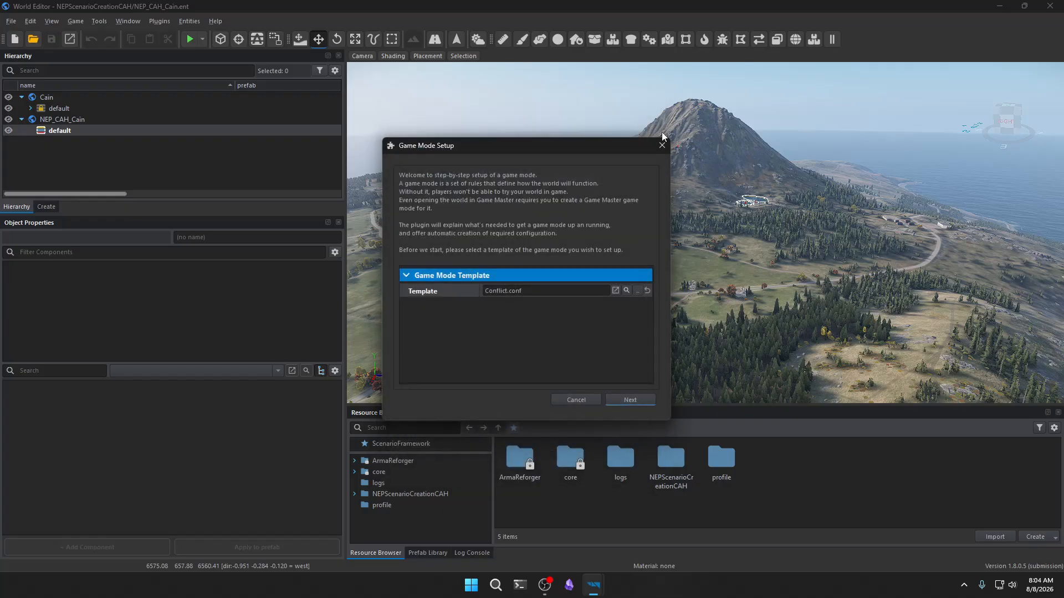
pyautogui.click(577, 400)
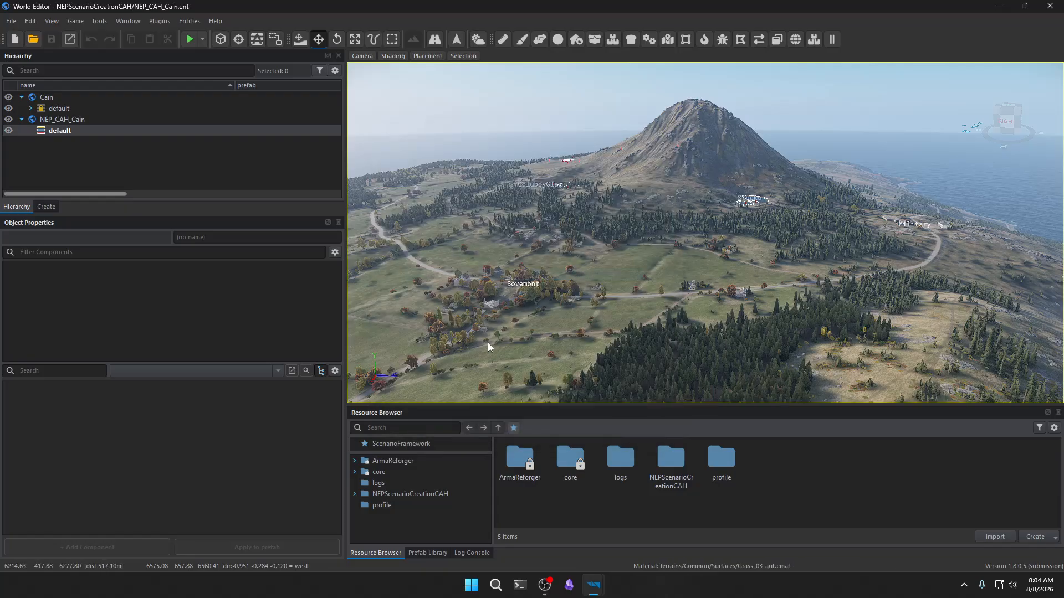
# Switch to the Edge browser, open the bookmarked Capture & Hold Arma Reforger article and read through it.
pyautogui.click(471, 584)
pyautogui.click(555, 302)
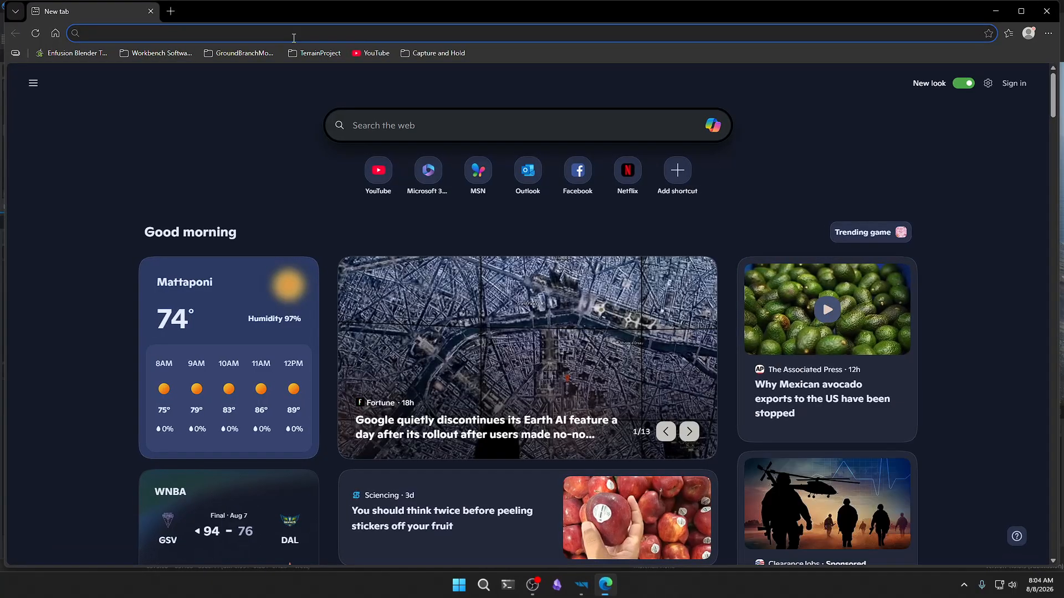
pyautogui.click(281, 37)
pyautogui.click(426, 54)
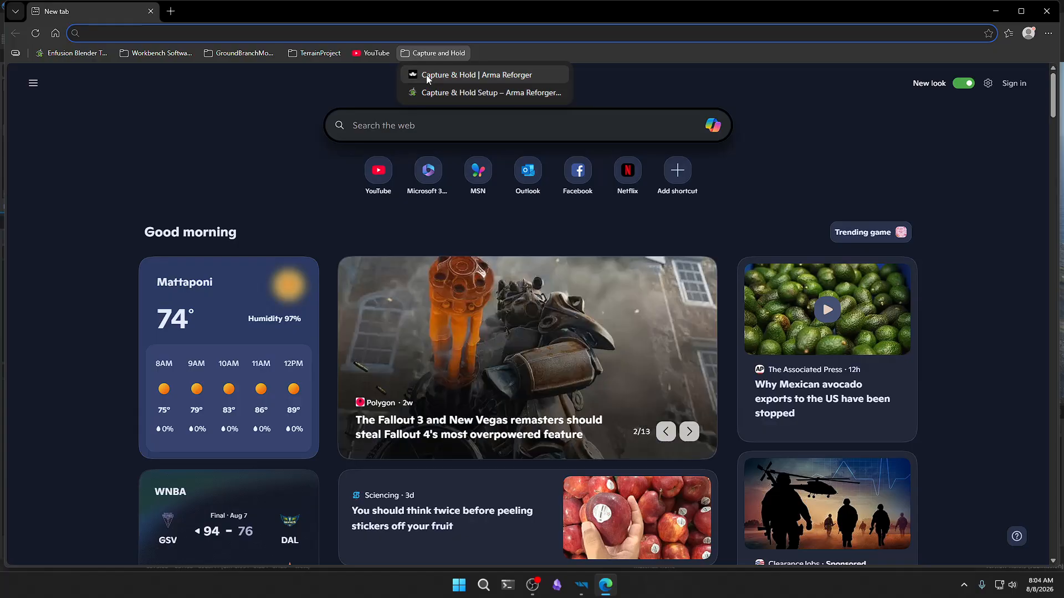
pyautogui.click(427, 75)
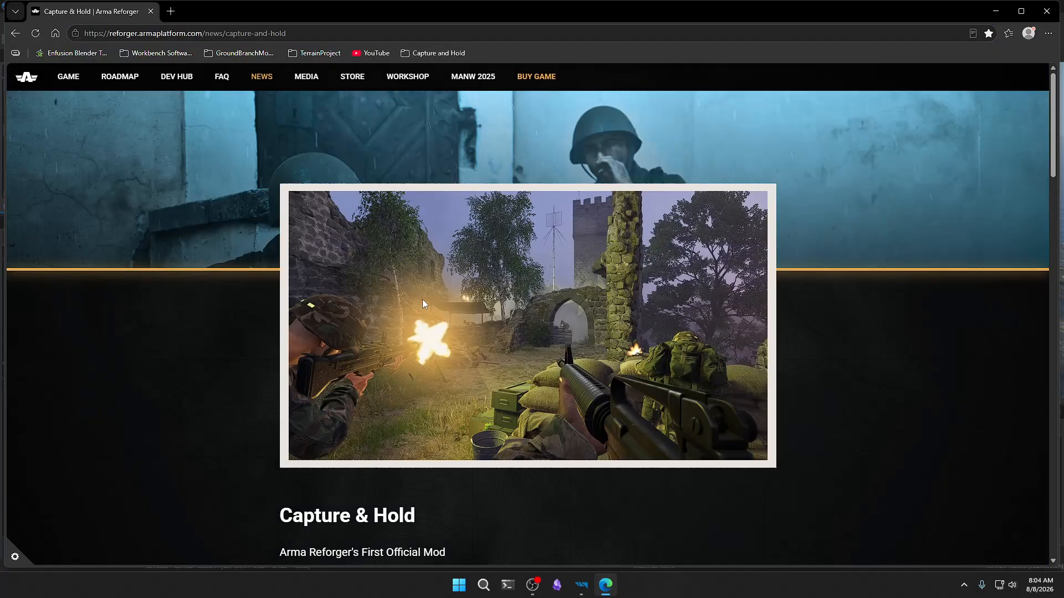
pyautogui.scroll(-5, 423, 300)
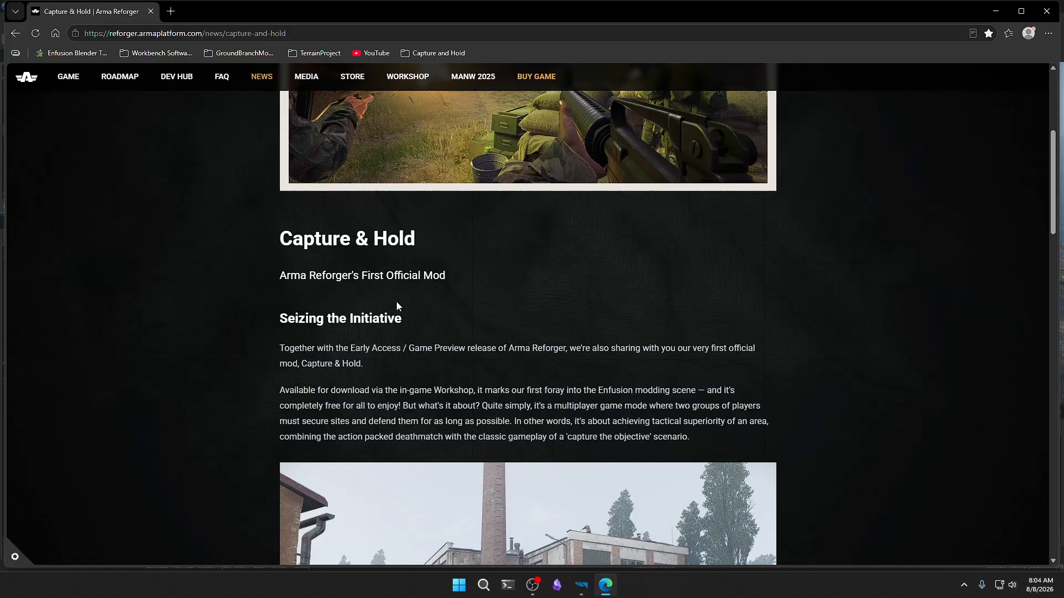
pyautogui.scroll(5, 397, 310)
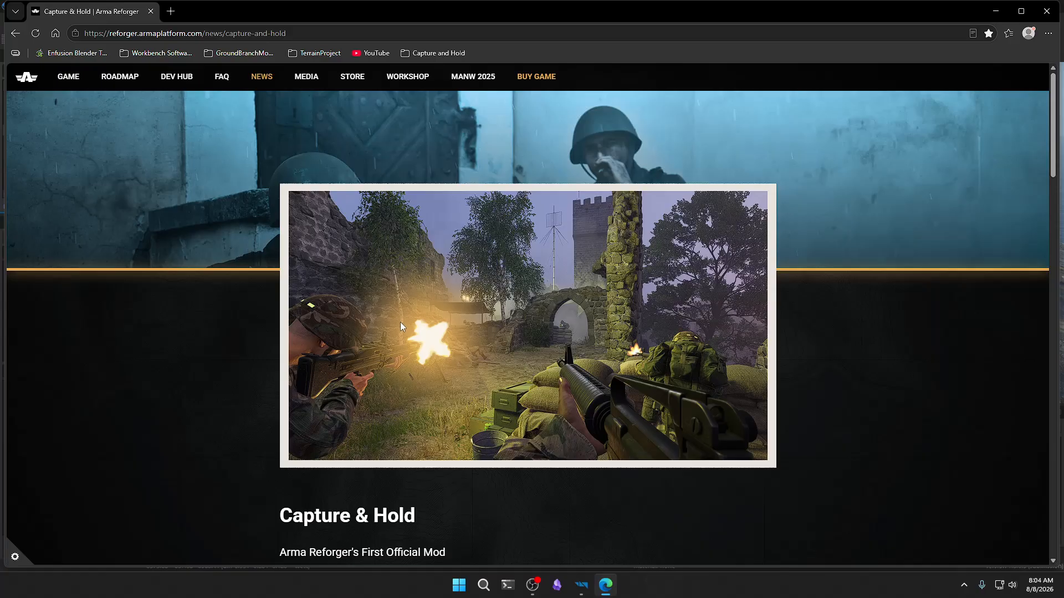
pyautogui.scroll(-7, 401, 326)
pyautogui.scroll(-11, 408, 314)
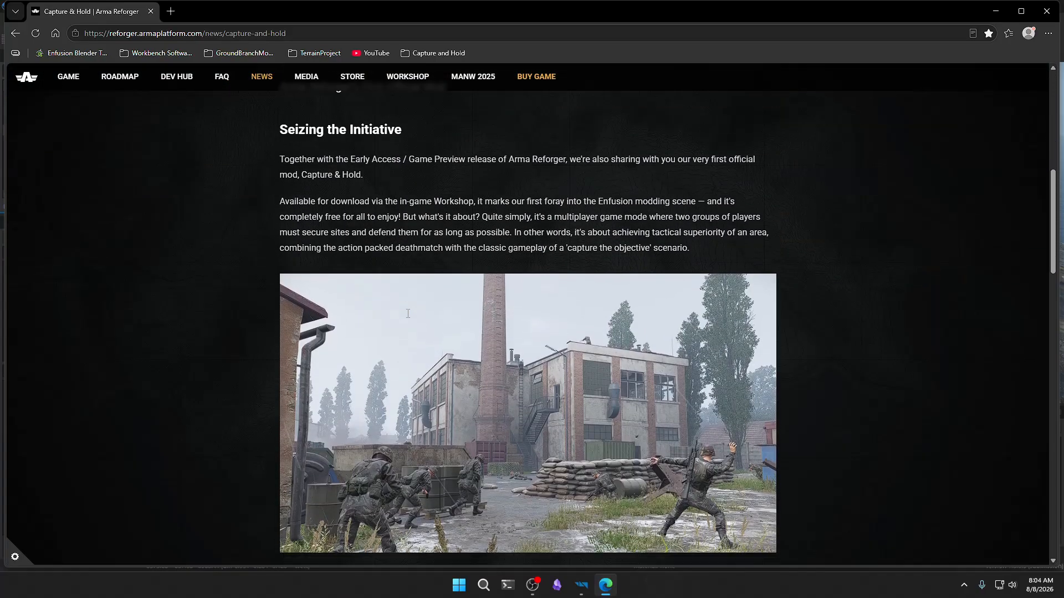
pyautogui.scroll(-11, 404, 320)
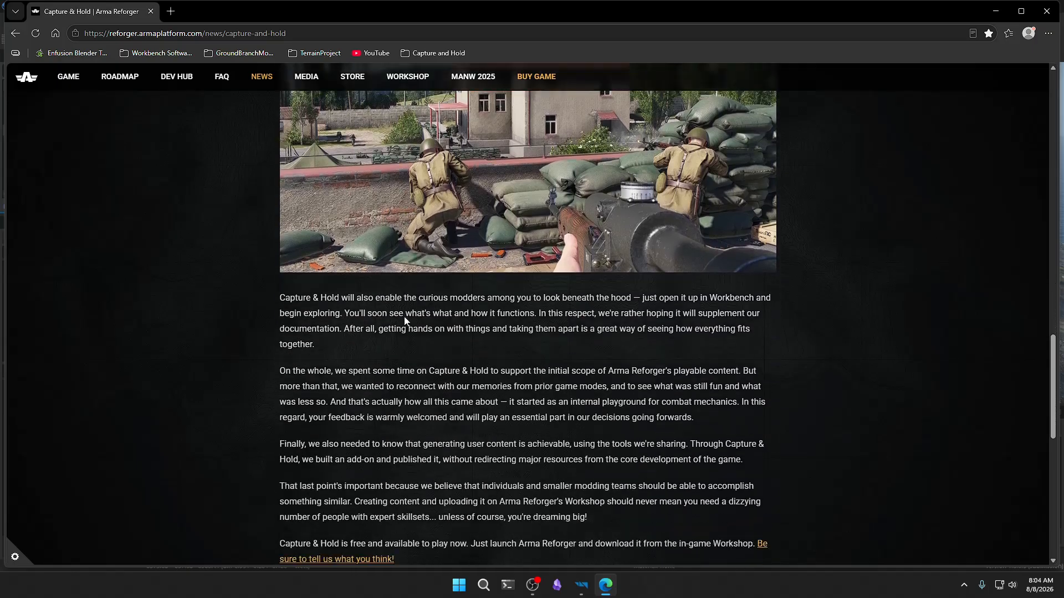
pyautogui.scroll(20, 444, 325)
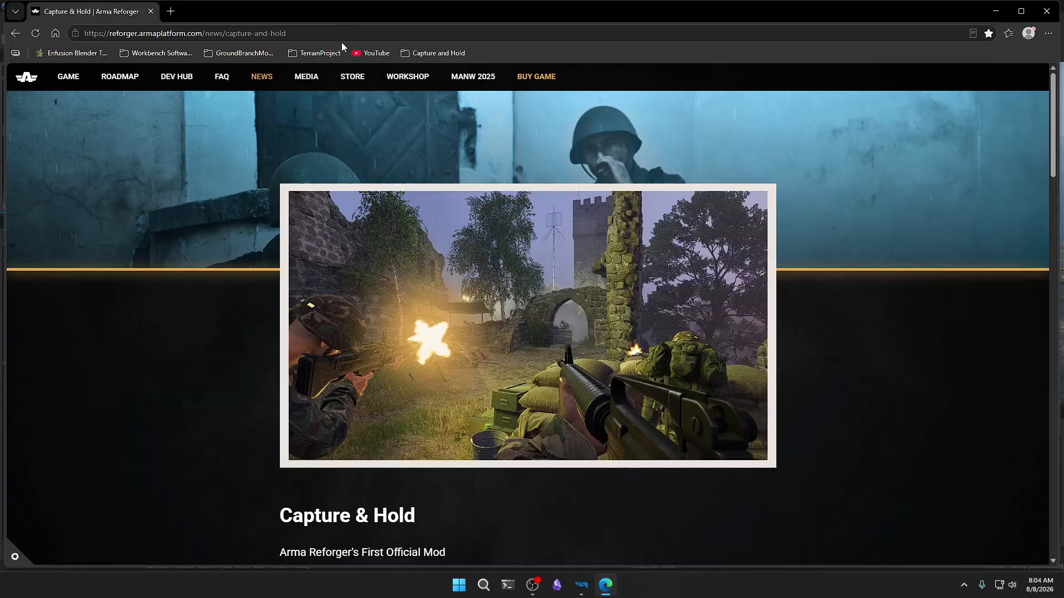
# Open the bookmarked Capture & Hold Setup wiki page and read its introduction about the base world included in the game.
pyautogui.click(465, 53)
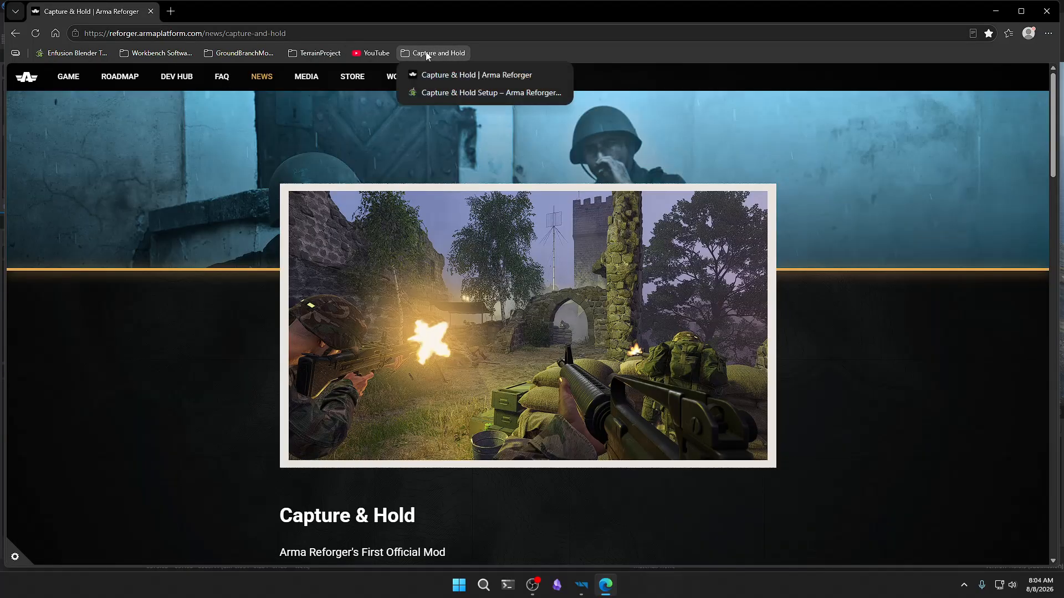
pyautogui.click(438, 92)
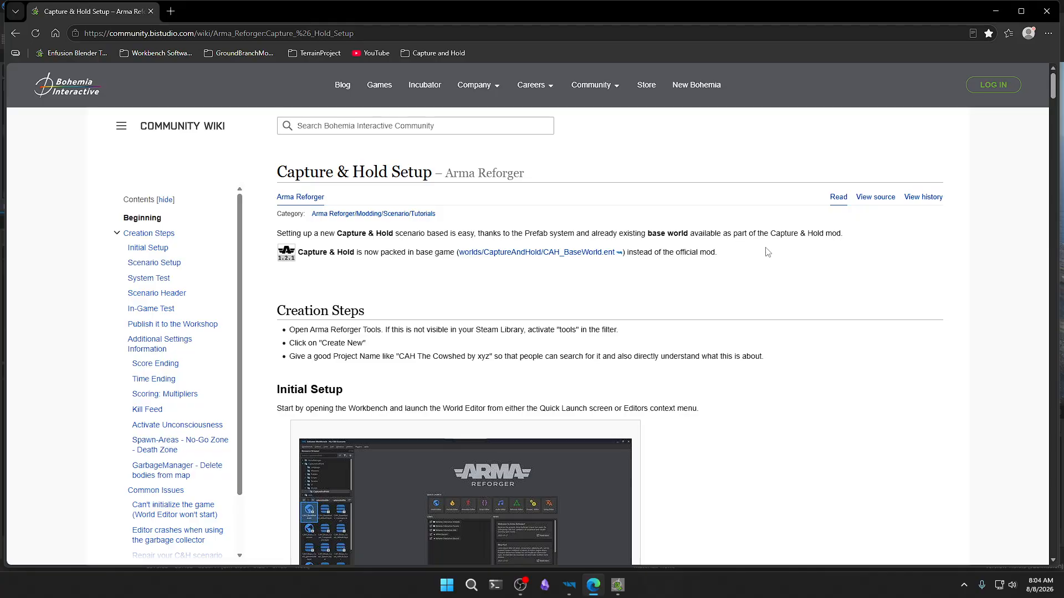
pyautogui.moveTo(842, 229); pyautogui.dragTo(770, 232)
pyautogui.click(541, 233)
pyautogui.moveTo(455, 252); pyautogui.dragTo(300, 255)
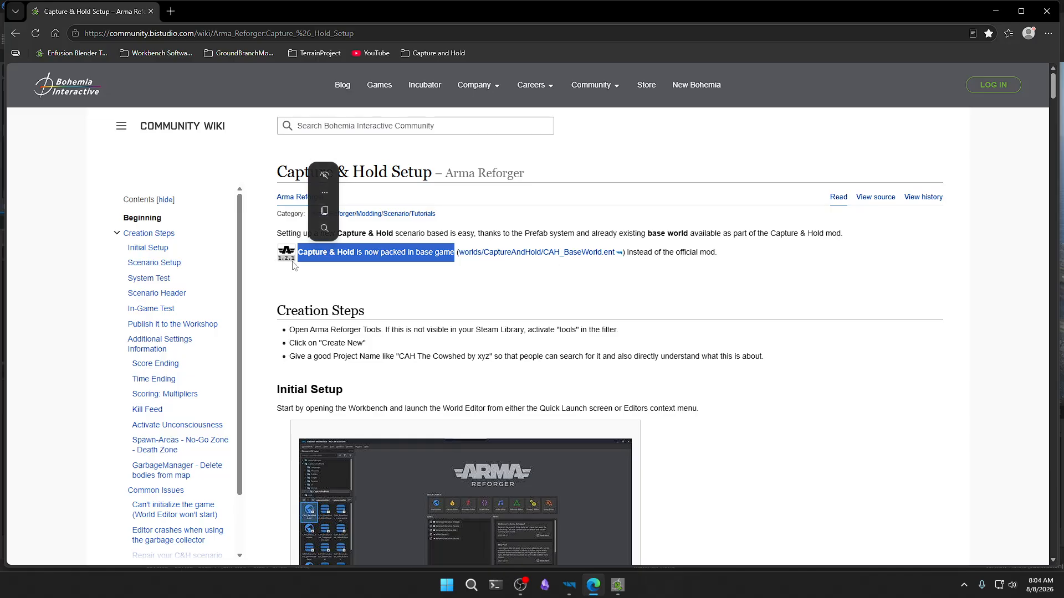
pyautogui.click(380, 264)
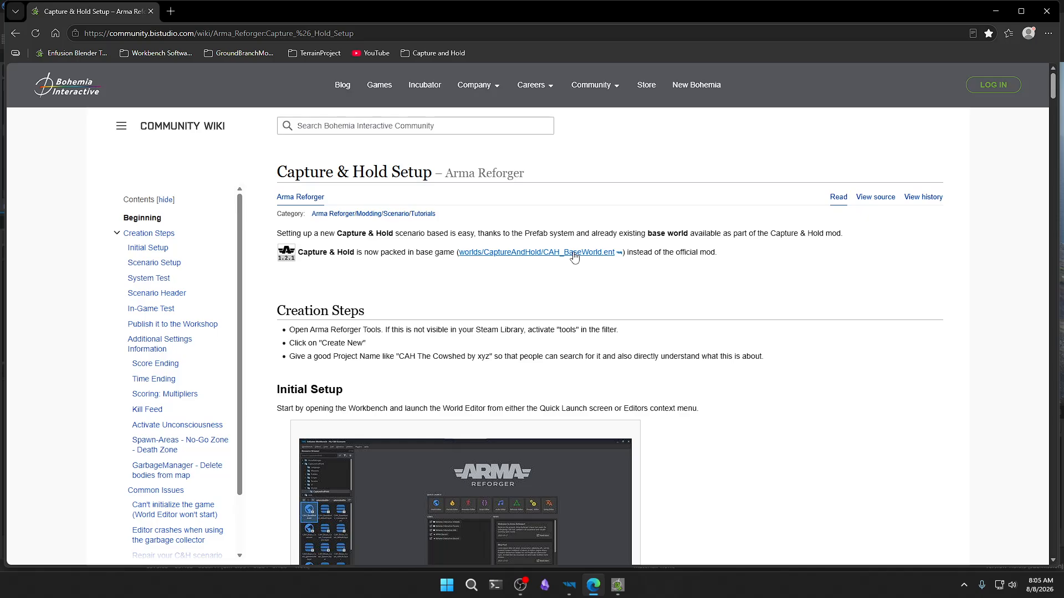
# Switch to the World Editor to check the open NEP_CAH_Cain world, and return to the wiki page in Edge.
pyautogui.click(570, 583)
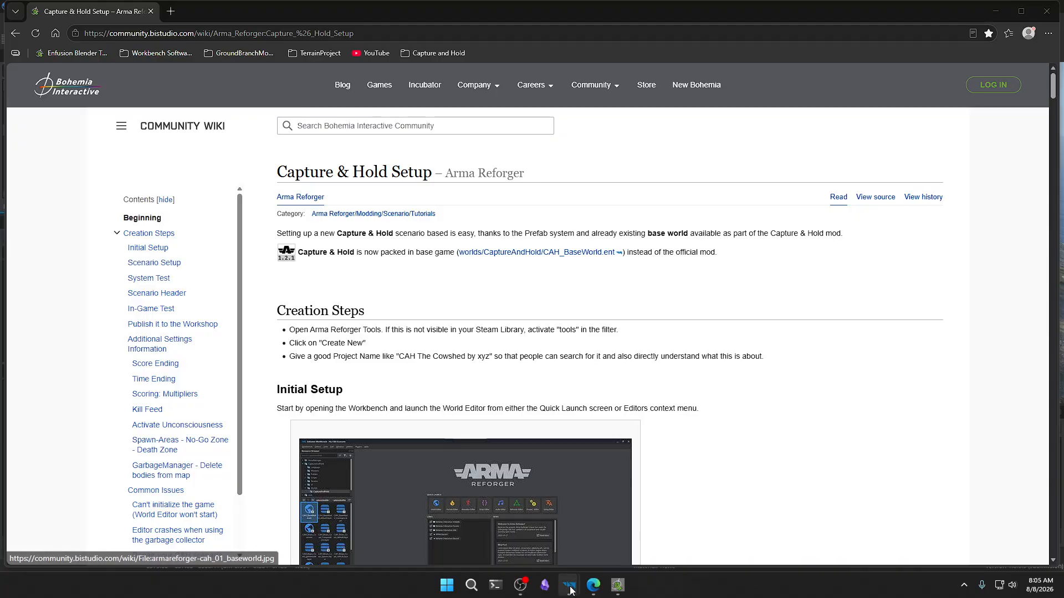
pyautogui.moveTo(569, 594)
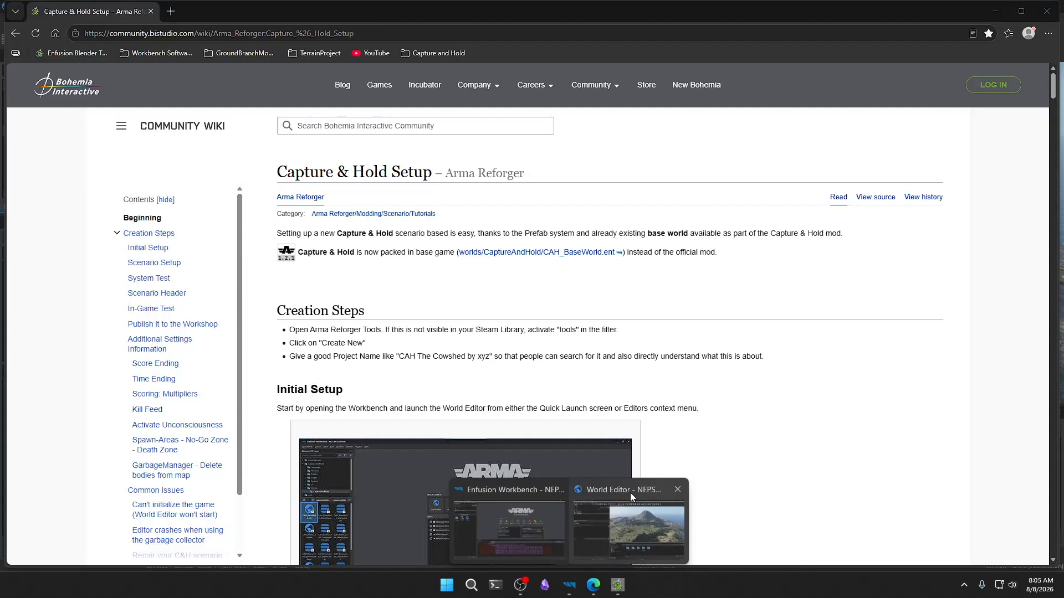
pyautogui.click(630, 502)
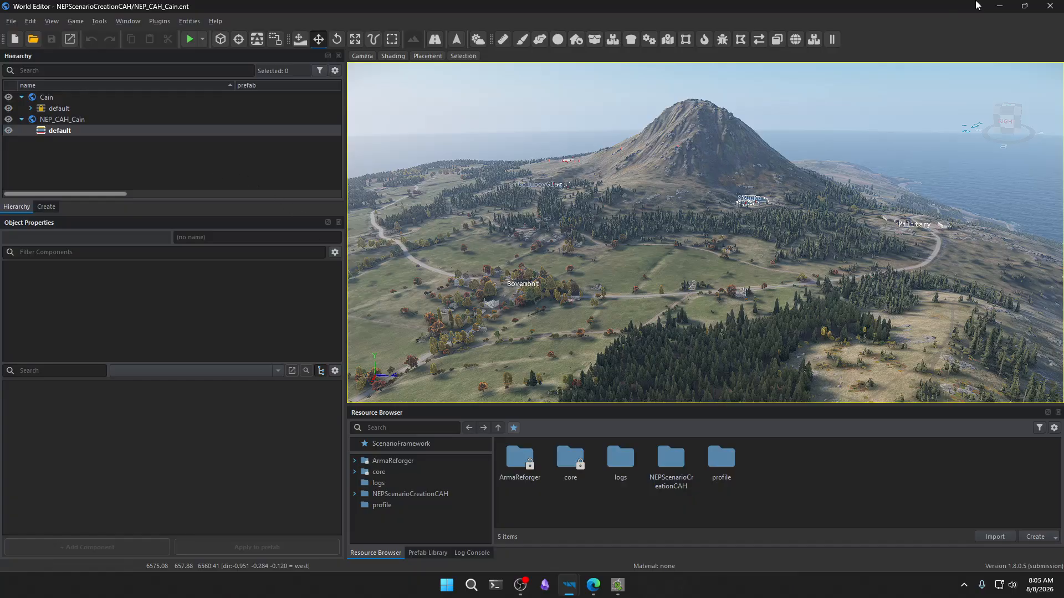
pyautogui.click(997, 9)
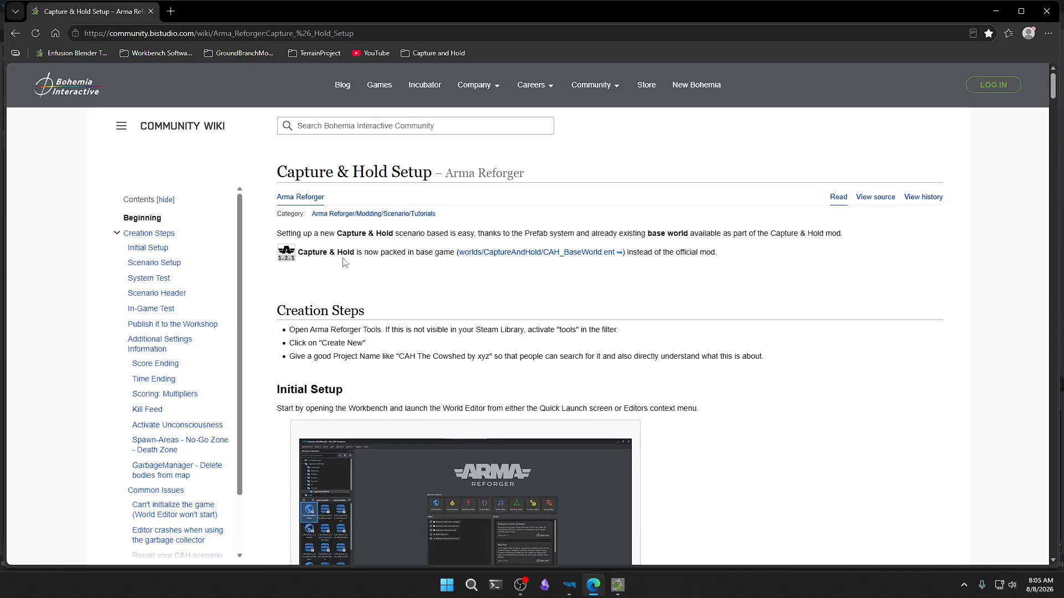
# Read the wiki's Creation Steps and Initial Setup sections on which Capture & Hold base world to open.
pyautogui.scroll(-3, 382, 288)
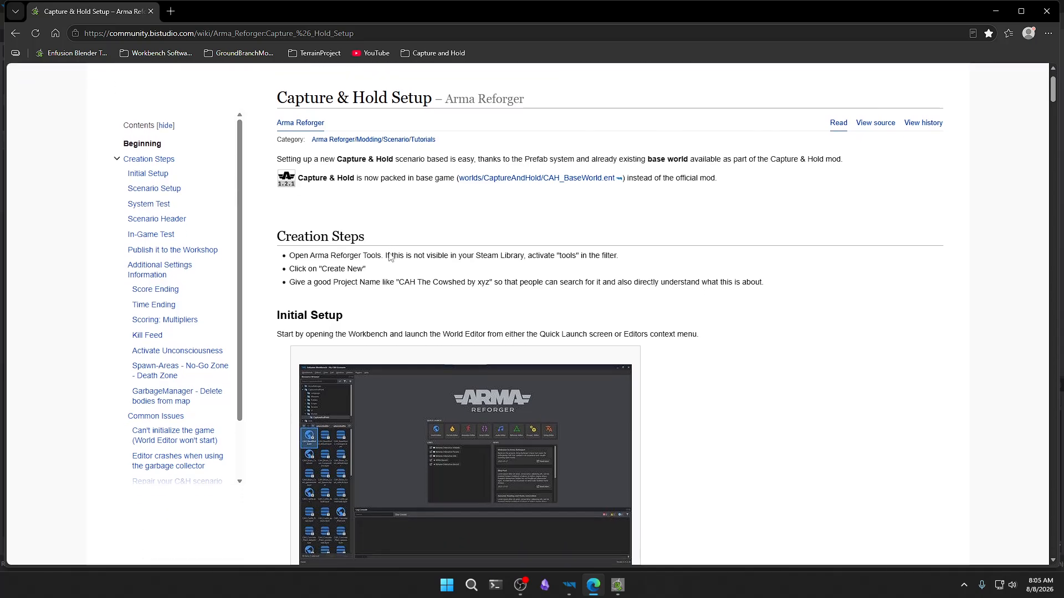
pyautogui.scroll(1, 400, 256)
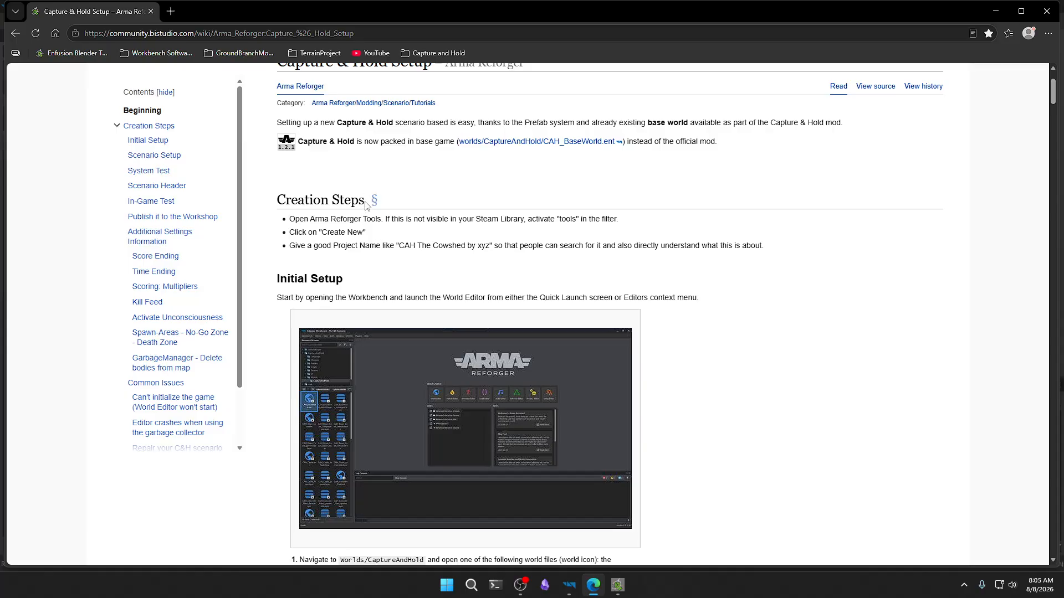
pyautogui.moveTo(373, 202); pyautogui.dragTo(278, 201)
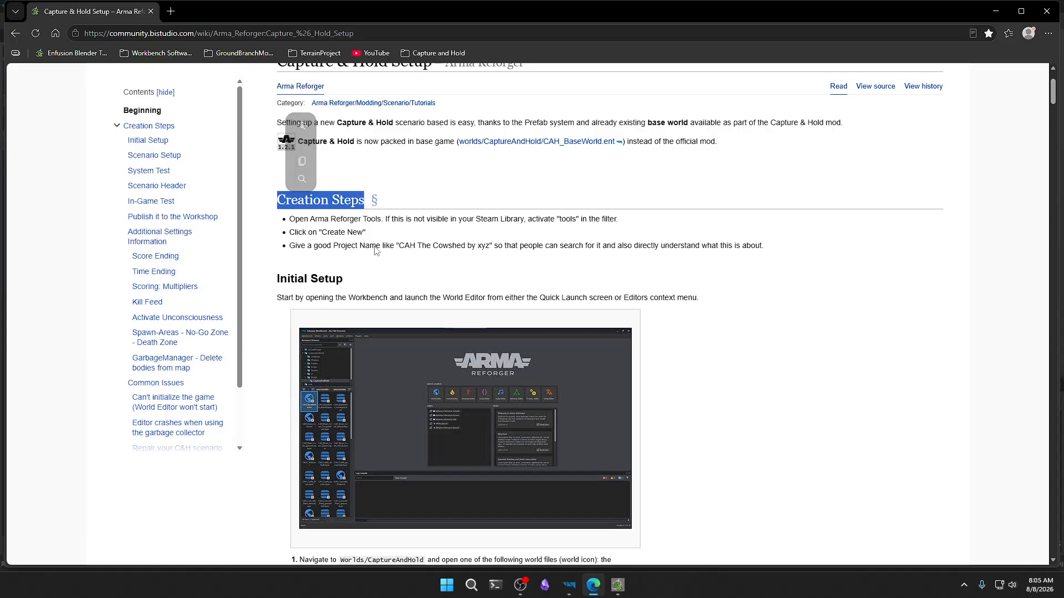
pyautogui.scroll(-3, 332, 222)
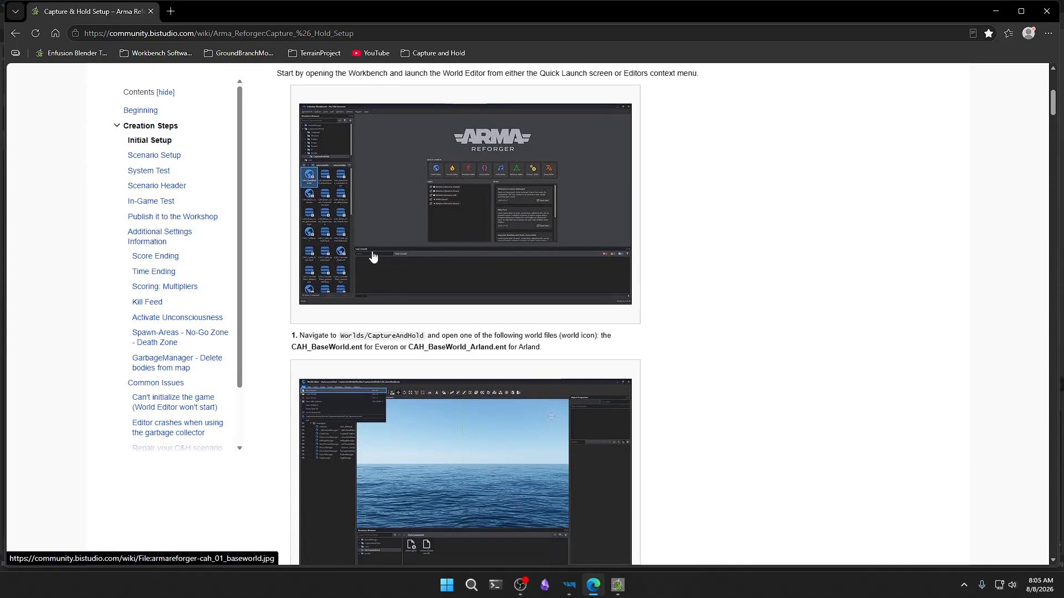
pyautogui.scroll(-2, 370, 257)
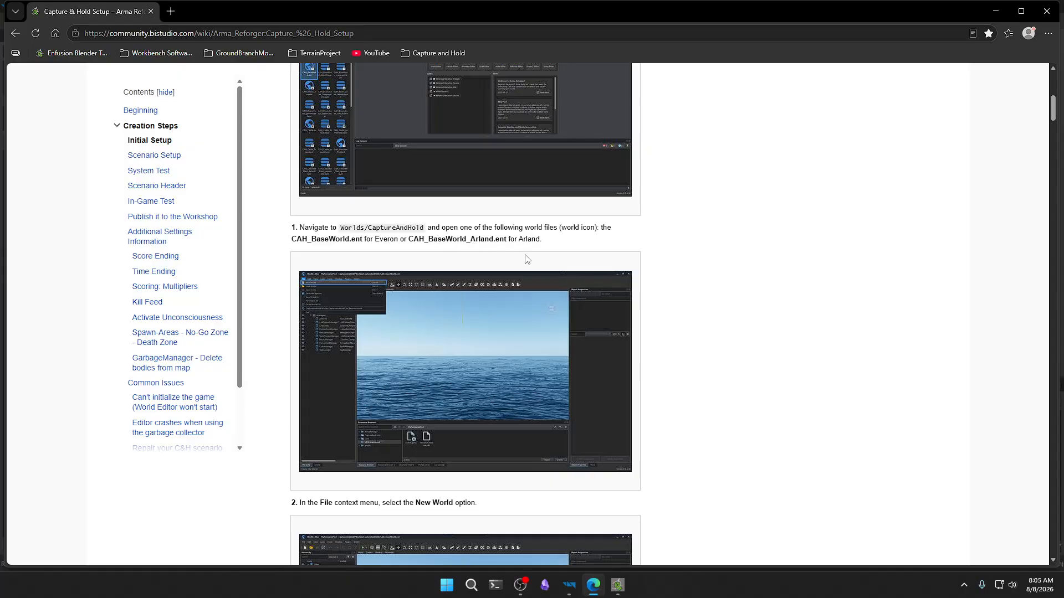
pyautogui.scroll(-3, 525, 255)
pyautogui.scroll(10, 523, 254)
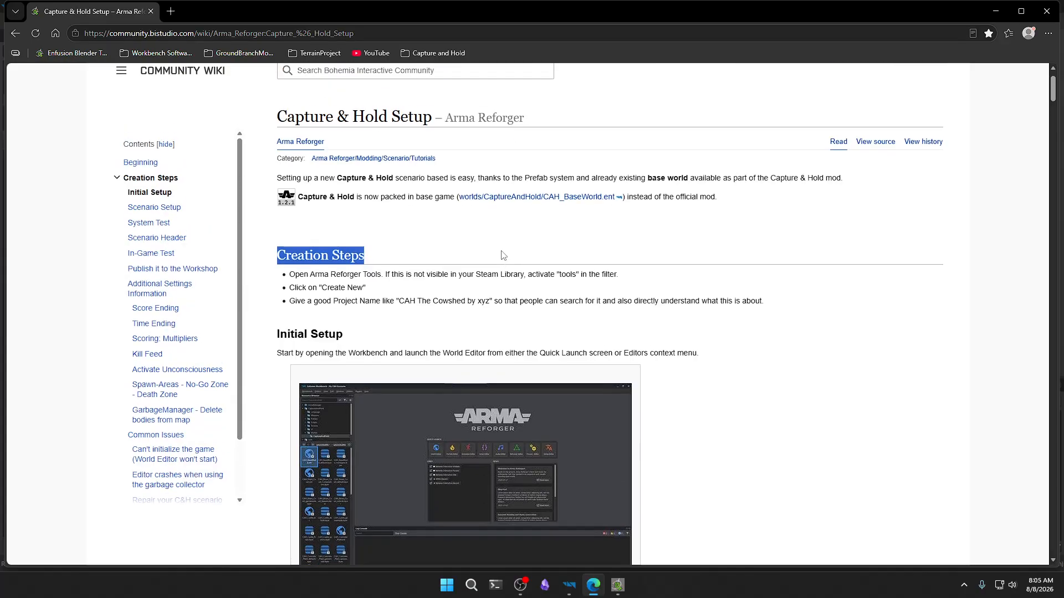
pyautogui.scroll(1, 498, 255)
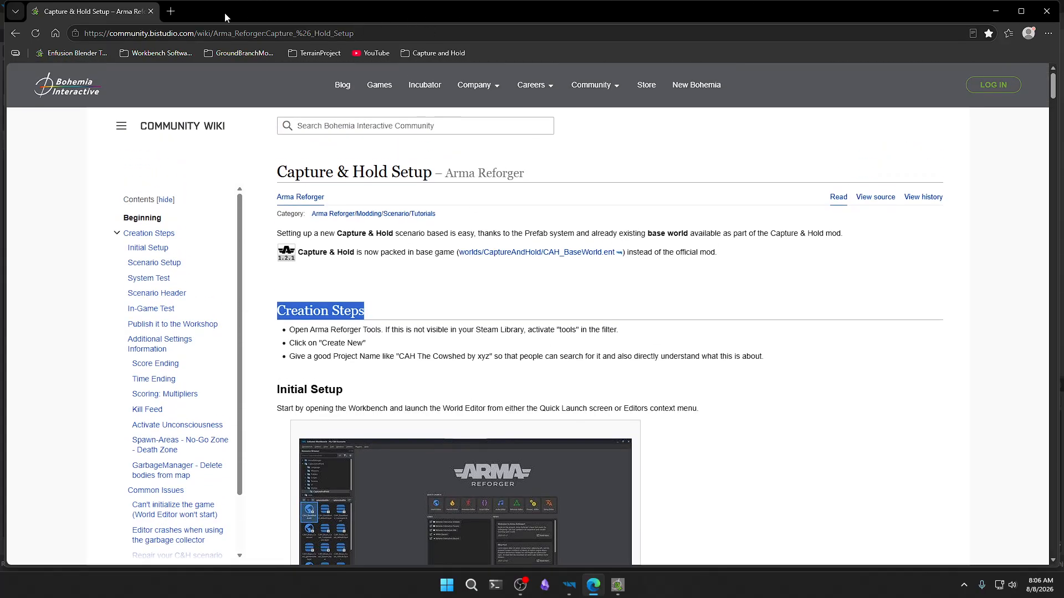
# Leave the browser for the Enfusion Workbench, clear its log console, and switch to the World Editor.
pyautogui.click(996, 11)
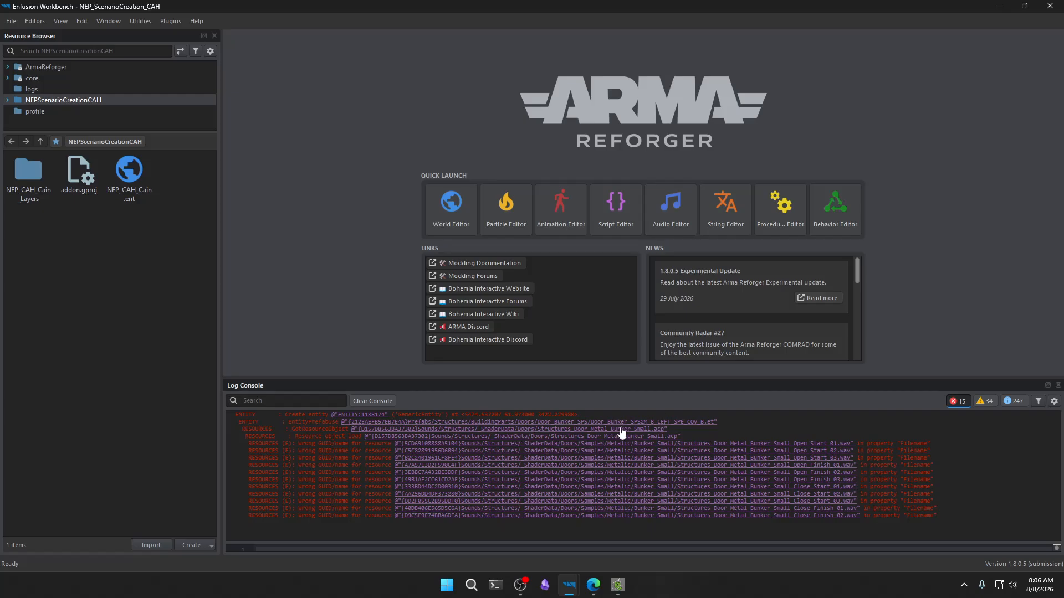
pyautogui.click(370, 401)
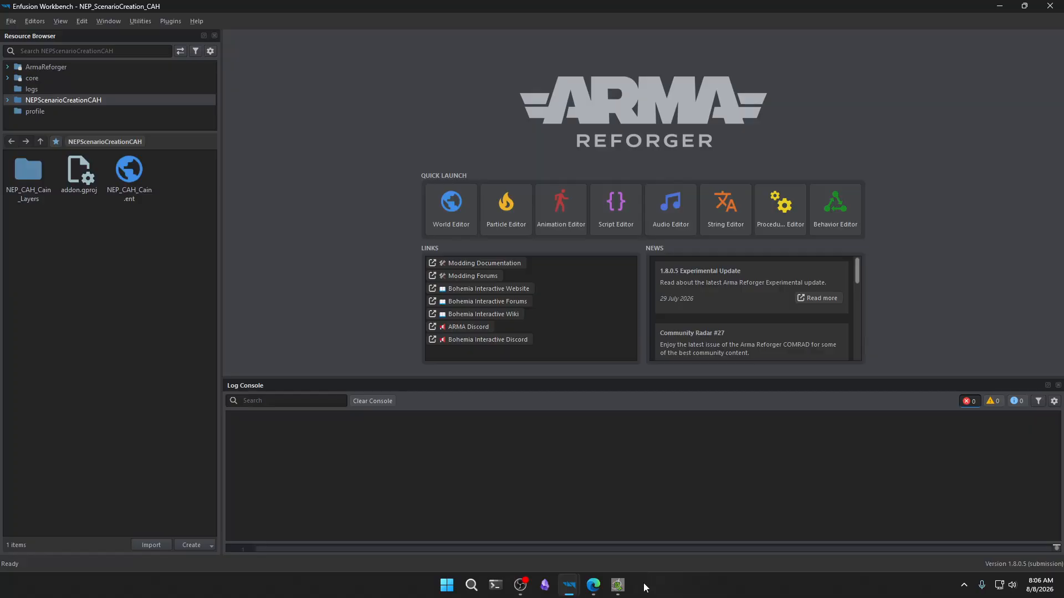
pyautogui.moveTo(569, 585)
pyautogui.click(630, 494)
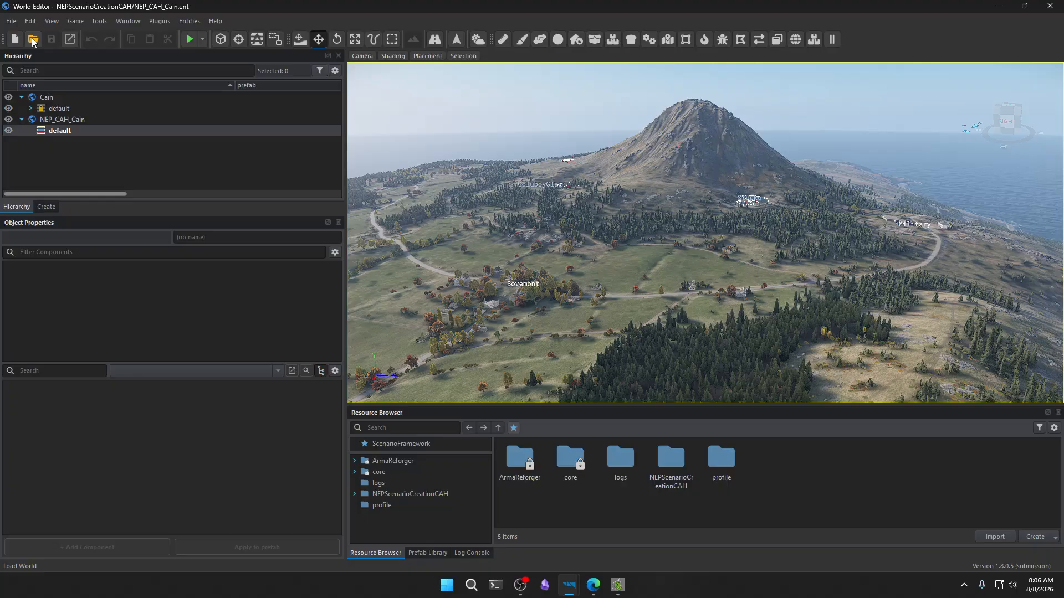
# Find the CAH worlds, load CAH_TestWorld.ent from CaptureAndHold, and look through the entities in its default layer.
pyautogui.click(32, 39)
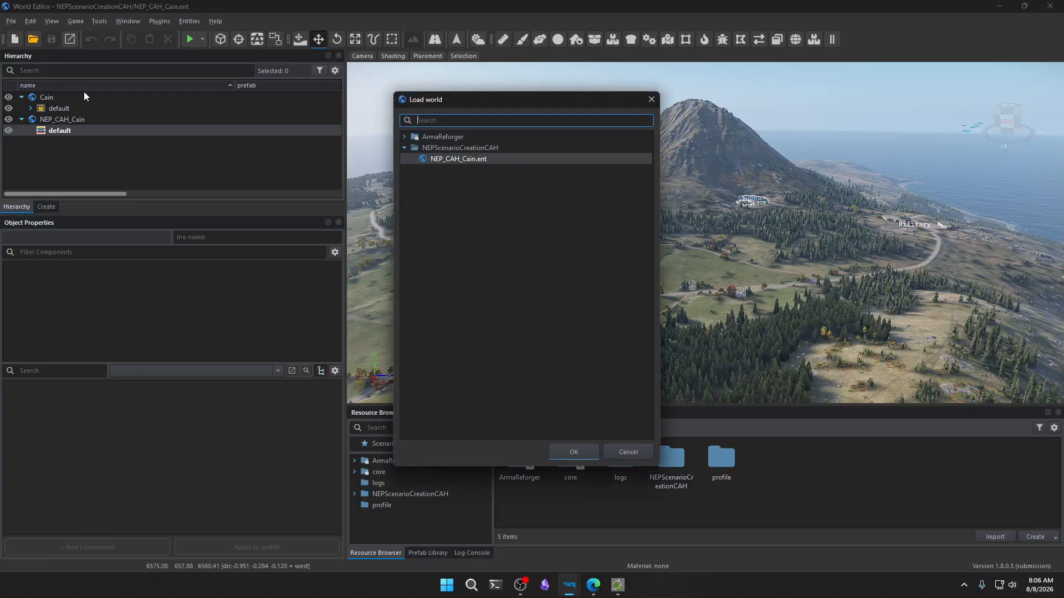
pyautogui.click(404, 137)
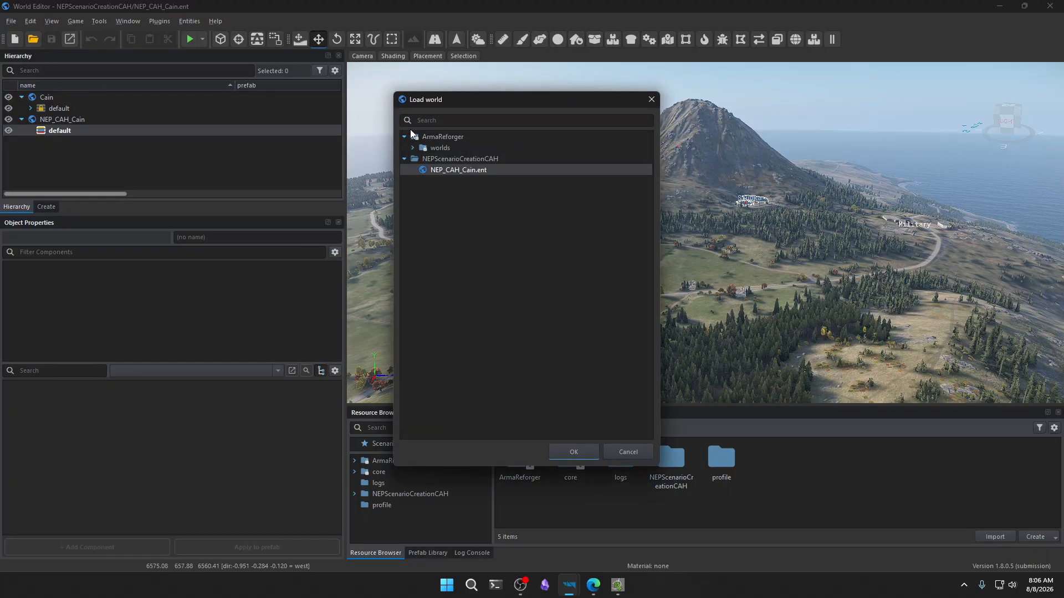
pyautogui.write('CAH')
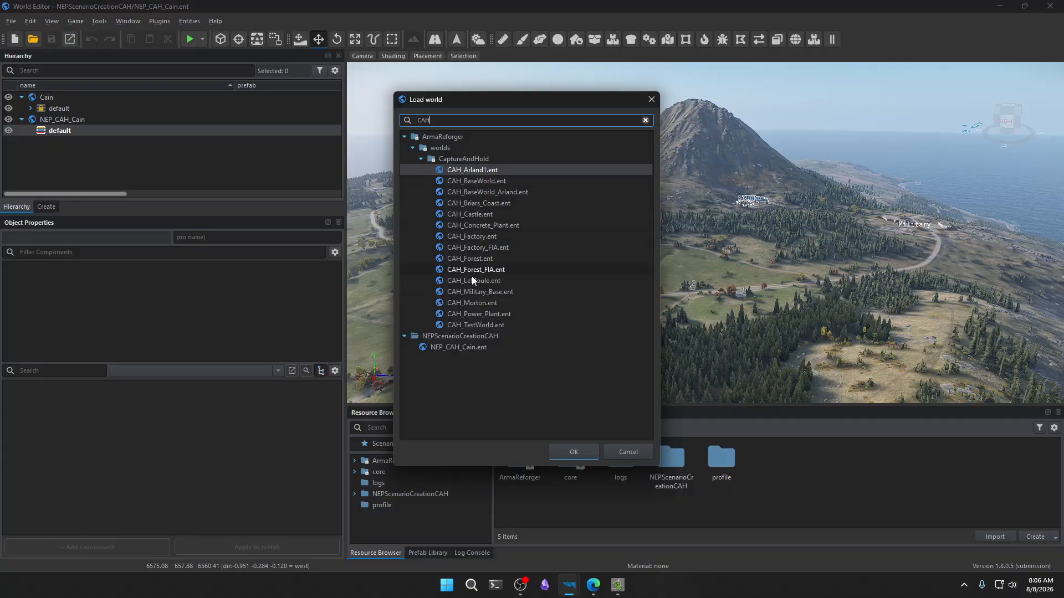
pyautogui.click(471, 325)
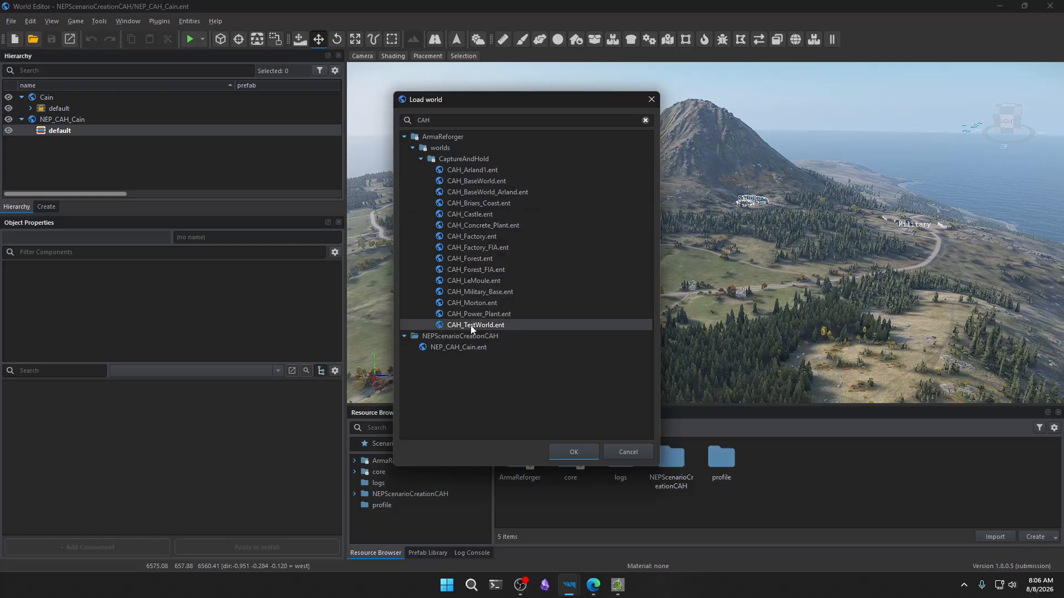
pyautogui.click(575, 452)
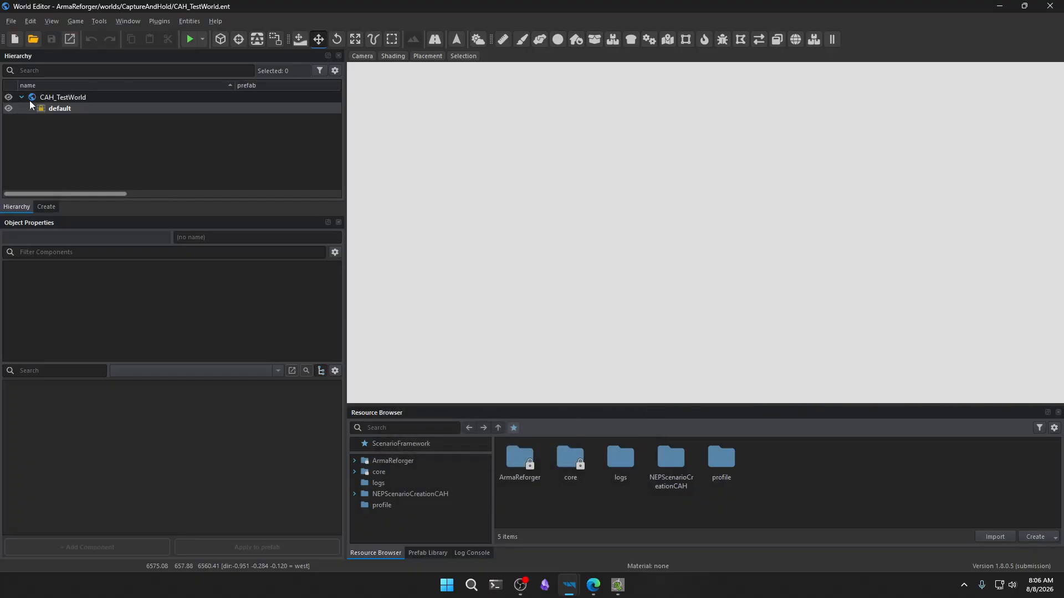
pyautogui.click(30, 108)
pyautogui.scroll(-5, 76, 177)
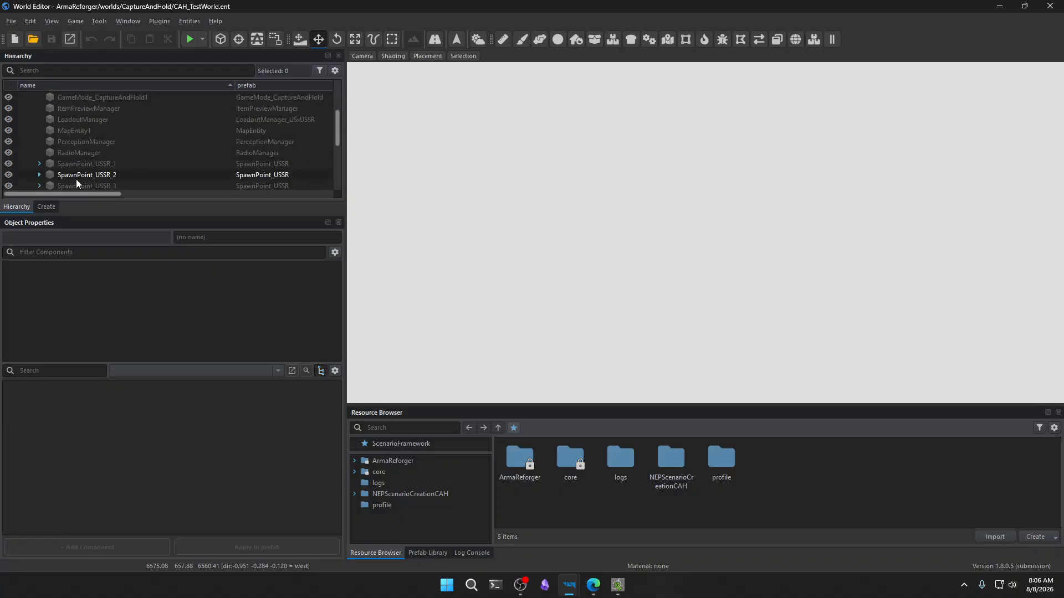
pyautogui.scroll(5, 77, 177)
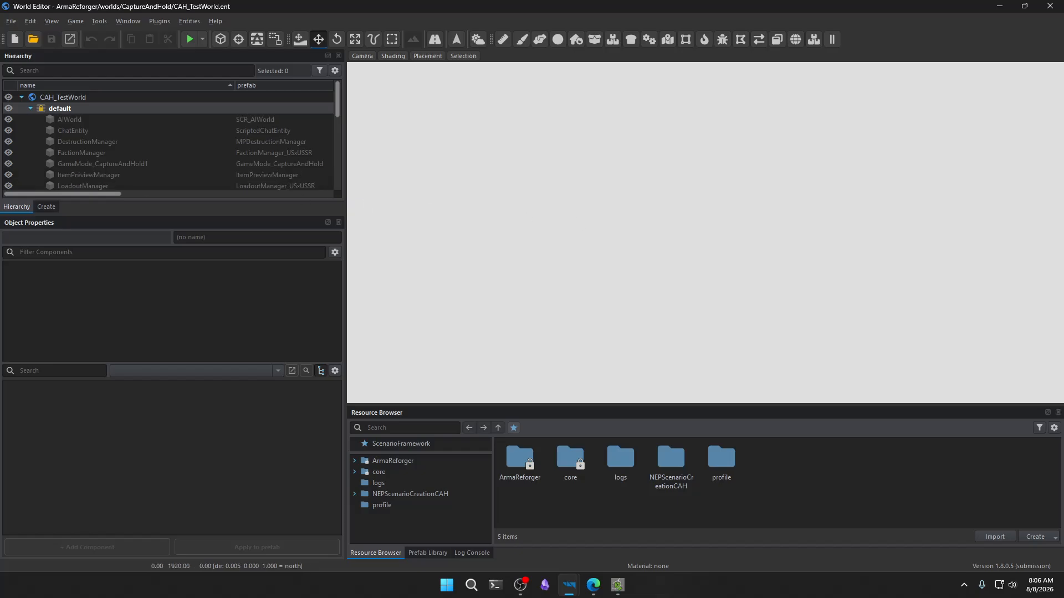
# Load CAH_BaseWorld.ent from the CaptureAndHold worlds, ignoring the engine's assertion error.
pyautogui.click(33, 39)
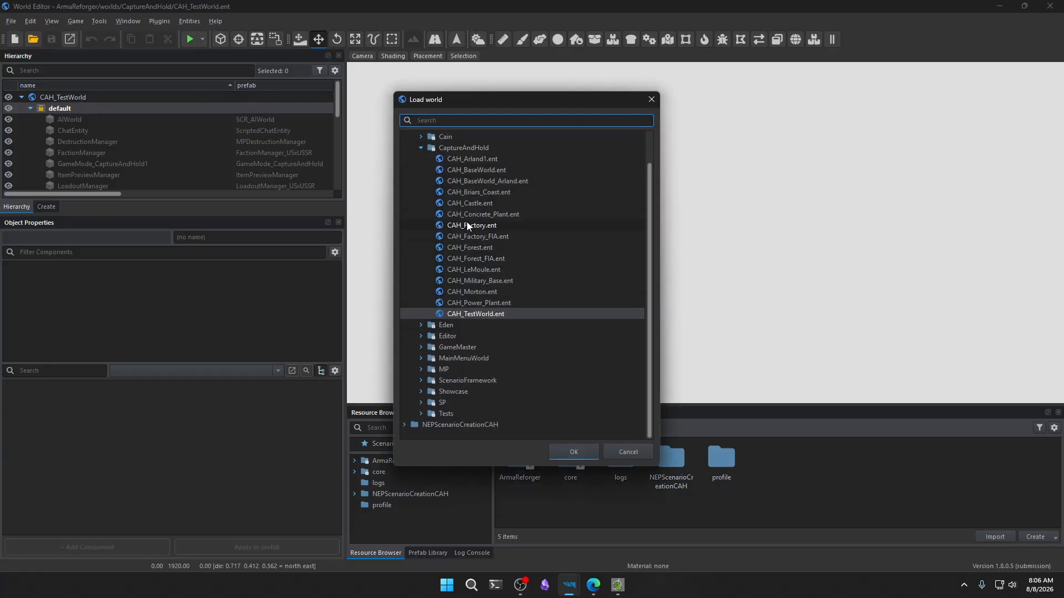
pyautogui.click(468, 170)
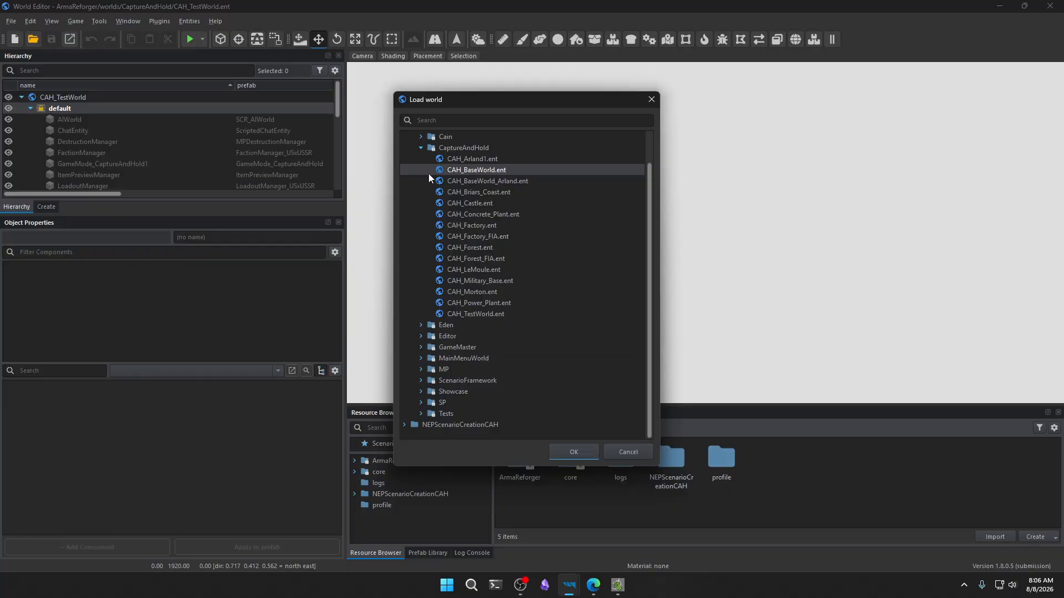
pyautogui.click(573, 453)
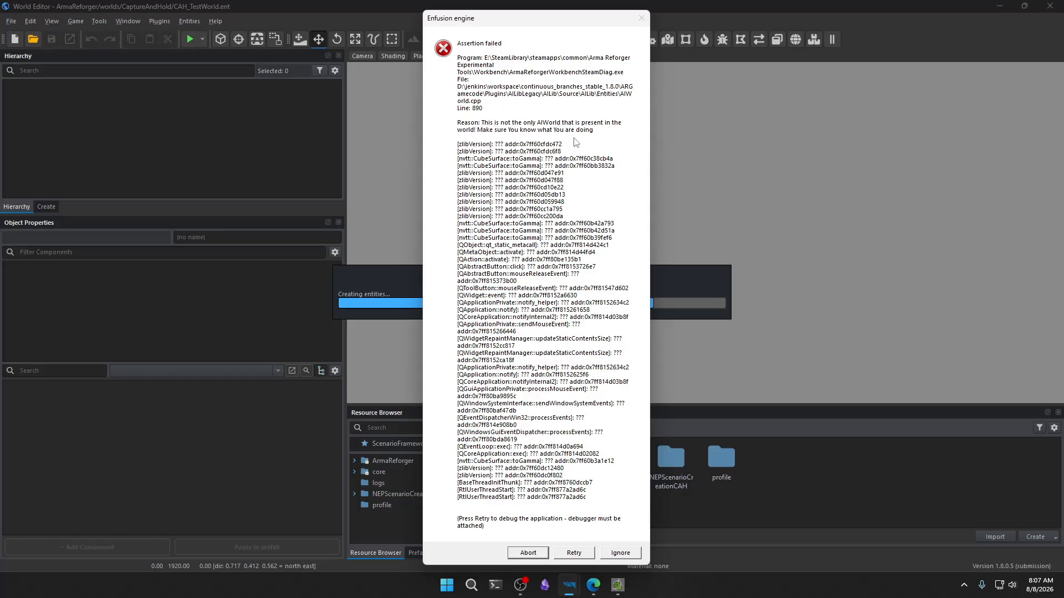
pyautogui.click(616, 555)
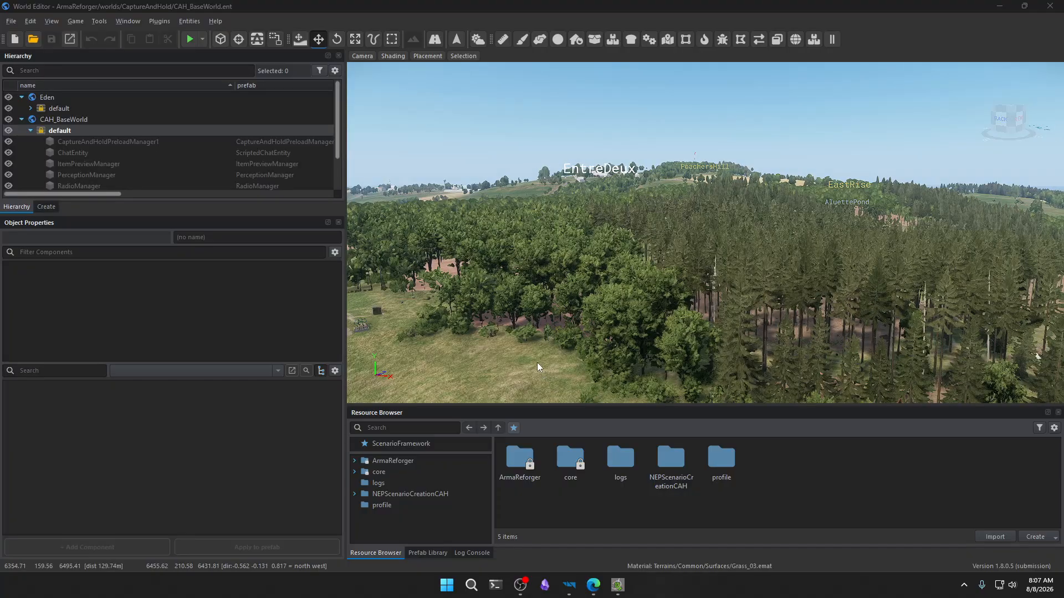
# Fly over the base world's Eden terrain and look at the entities in the CAH_BaseWorld default layer.
pyautogui.moveTo(540, 360); pyautogui.dragTo(493, 361, button='right')
pyautogui.press('q')
pyautogui.press('w')
pyautogui.press('a')
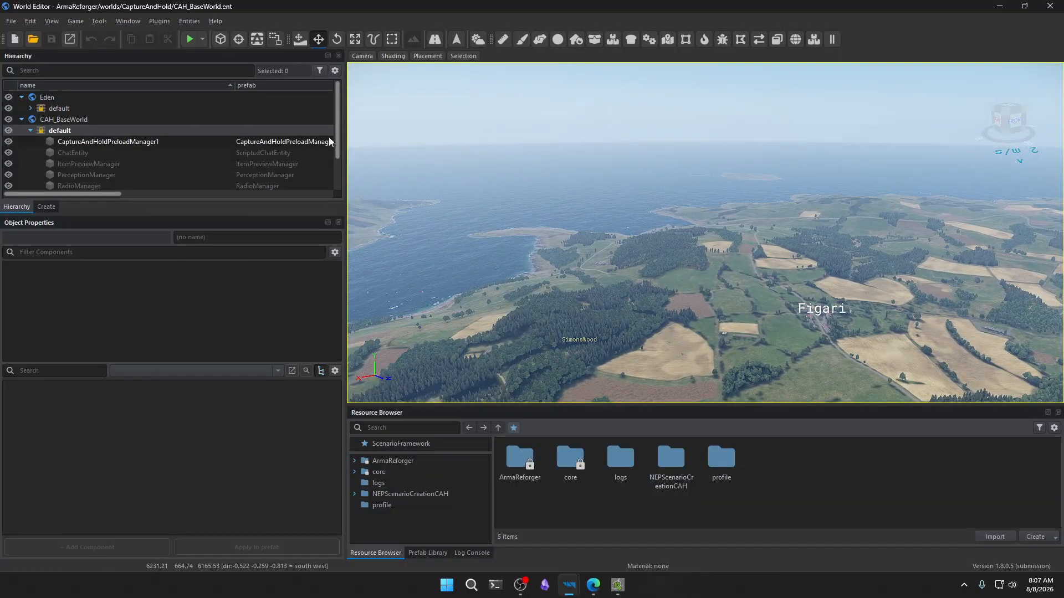
pyautogui.moveTo(337, 140)
pyautogui.mouseDown()
pyautogui.moveTo(337, 167)
pyautogui.moveTo(338, 132)
pyautogui.mouseUp()
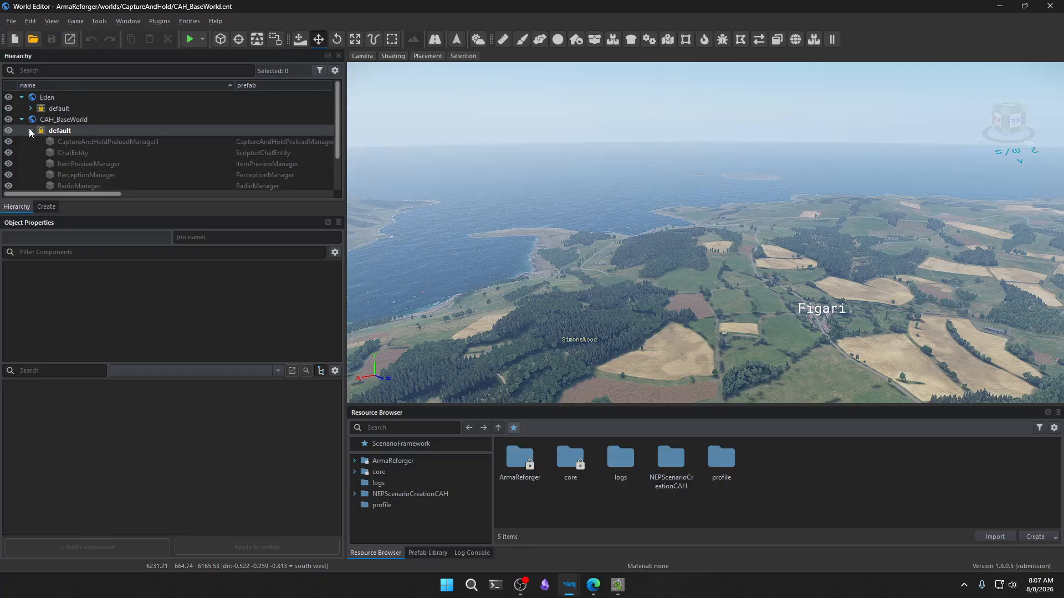
pyautogui.click(33, 39)
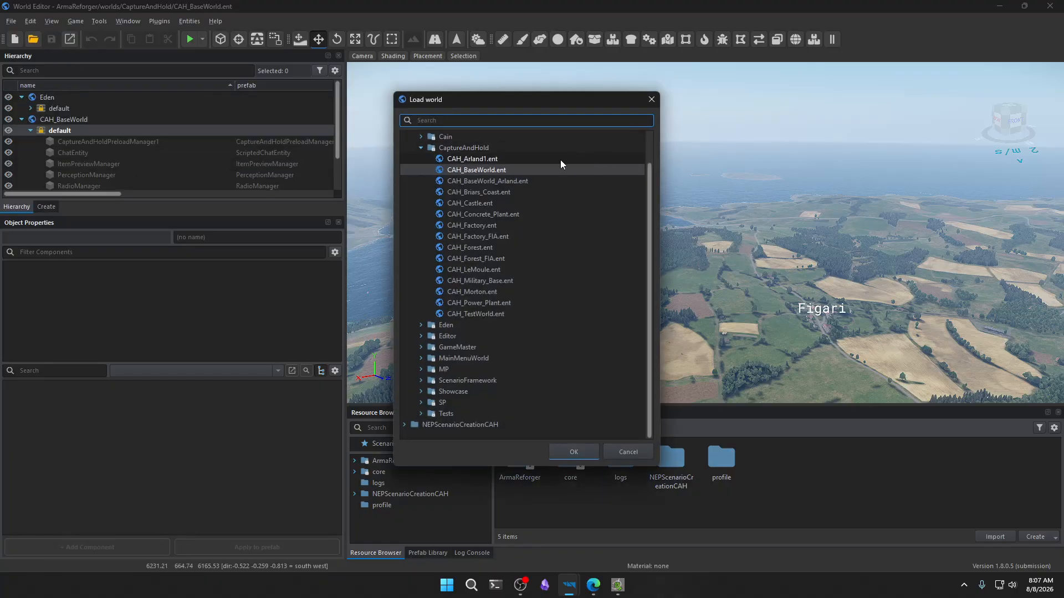
pyautogui.click(470, 181)
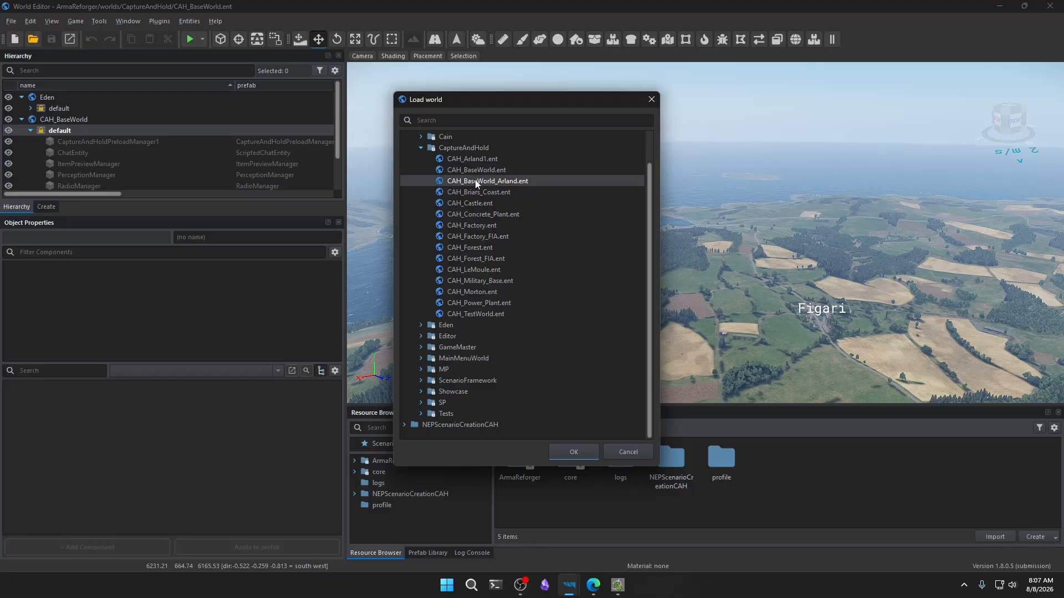
pyautogui.click(474, 160)
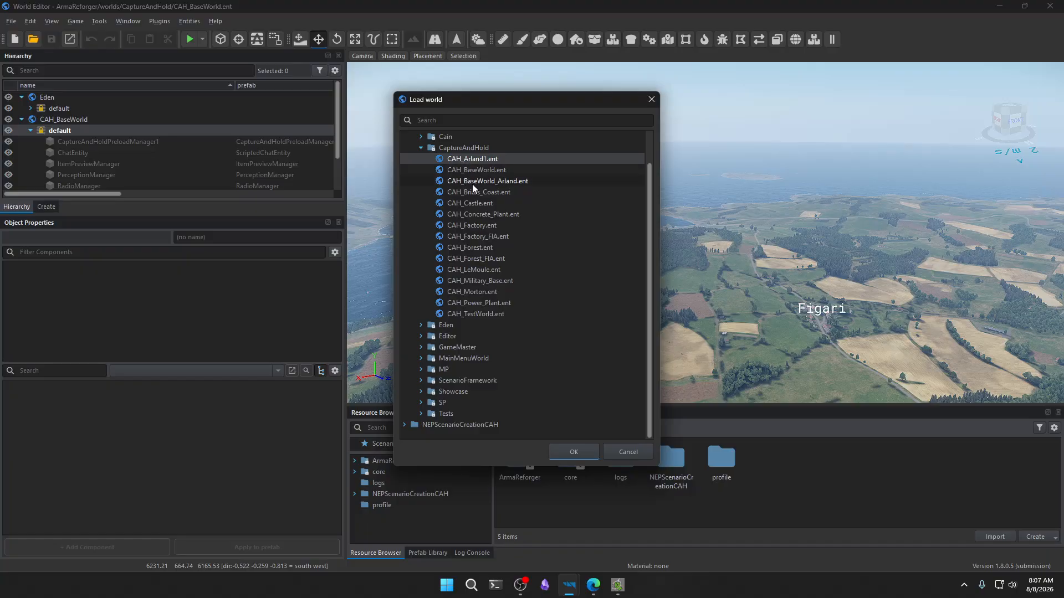
pyautogui.click(472, 184)
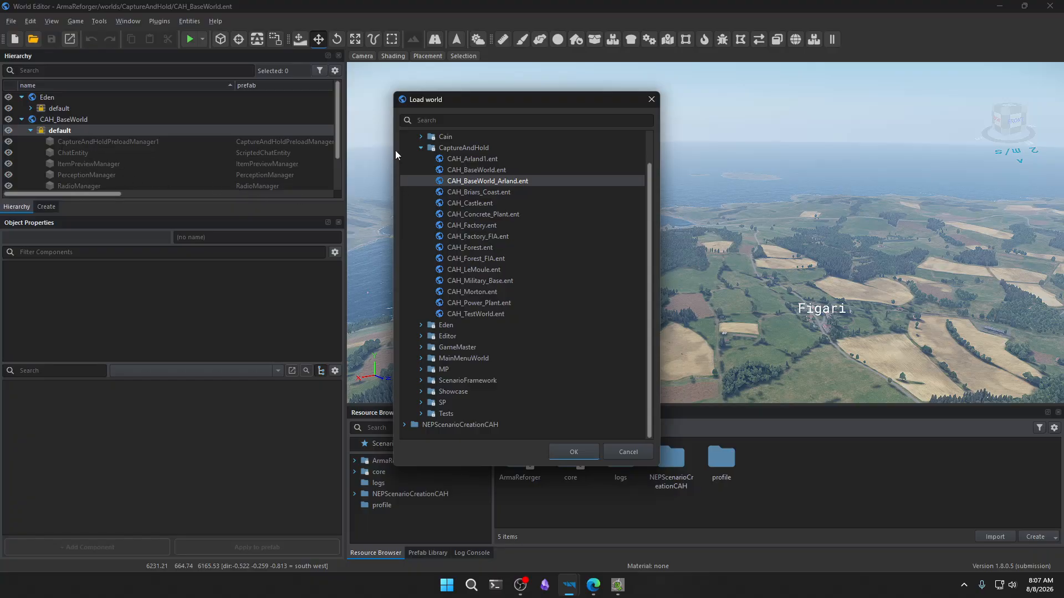
pyautogui.click(614, 449)
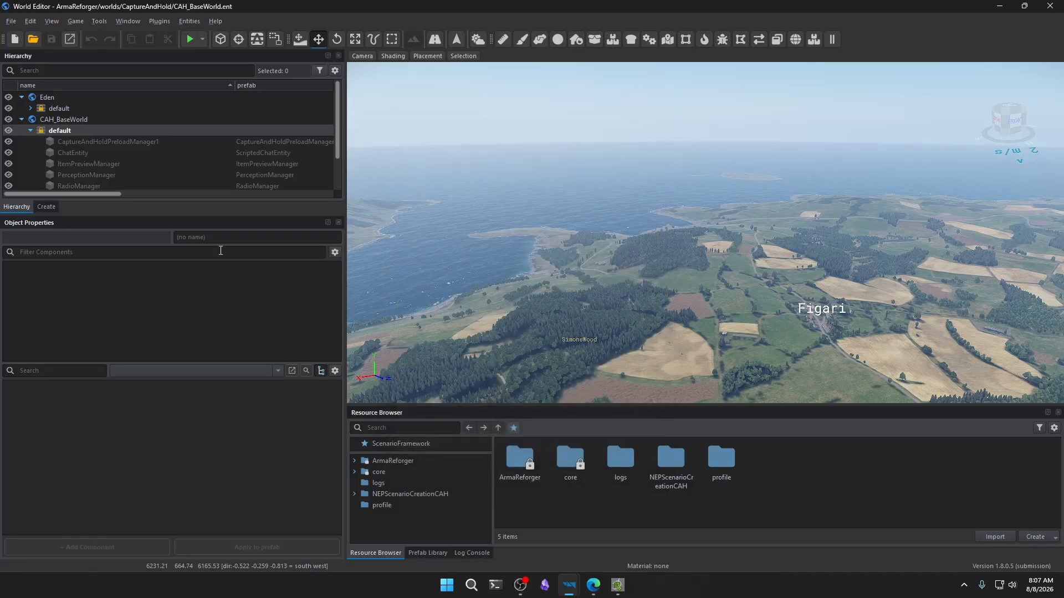
# Try to load CAH_Arland1.ent from the CaptureAndHold worlds, and send the crash report.
pyautogui.moveTo(207, 214); pyautogui.dragTo(221, 256)
pyautogui.click(33, 39)
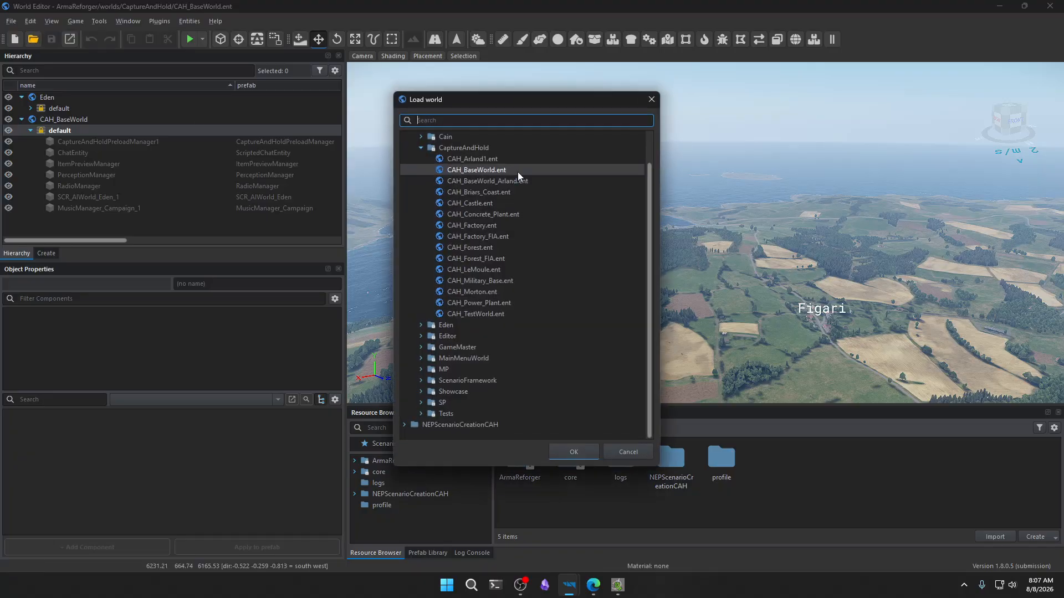
pyautogui.click(510, 182)
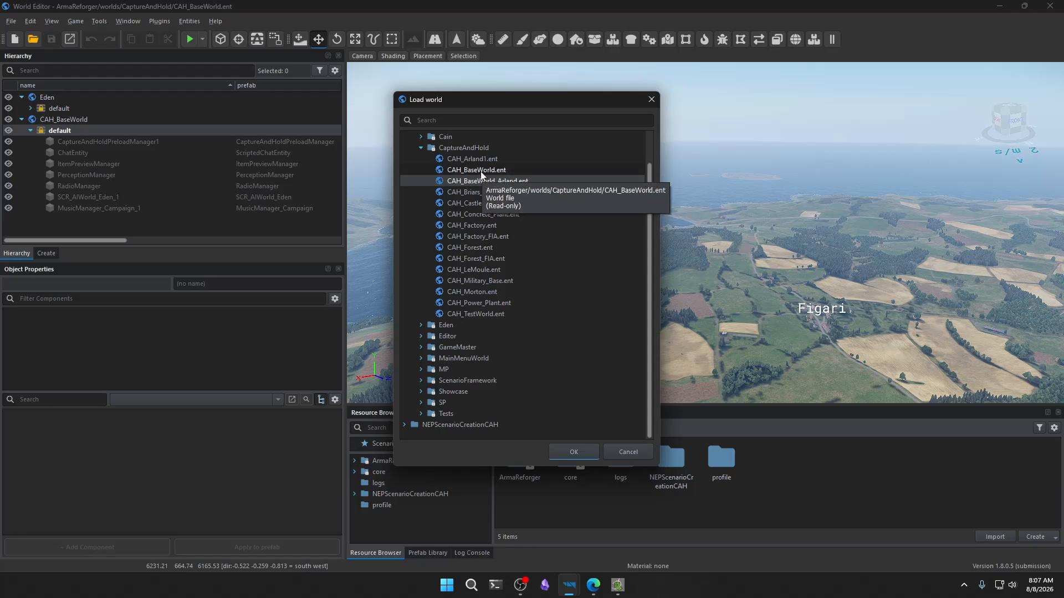
pyautogui.click(477, 160)
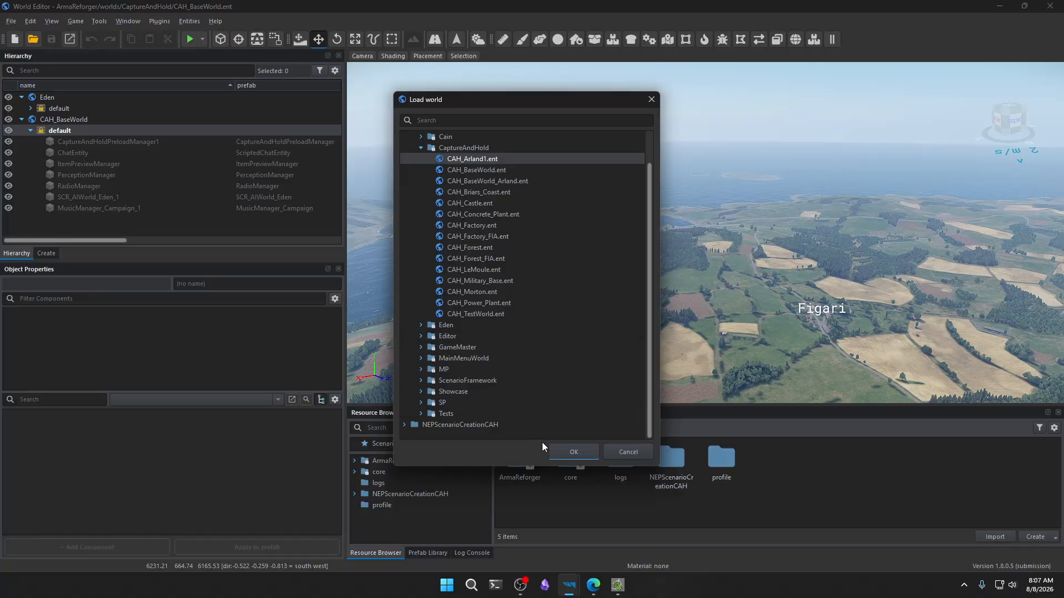
pyautogui.click(570, 451)
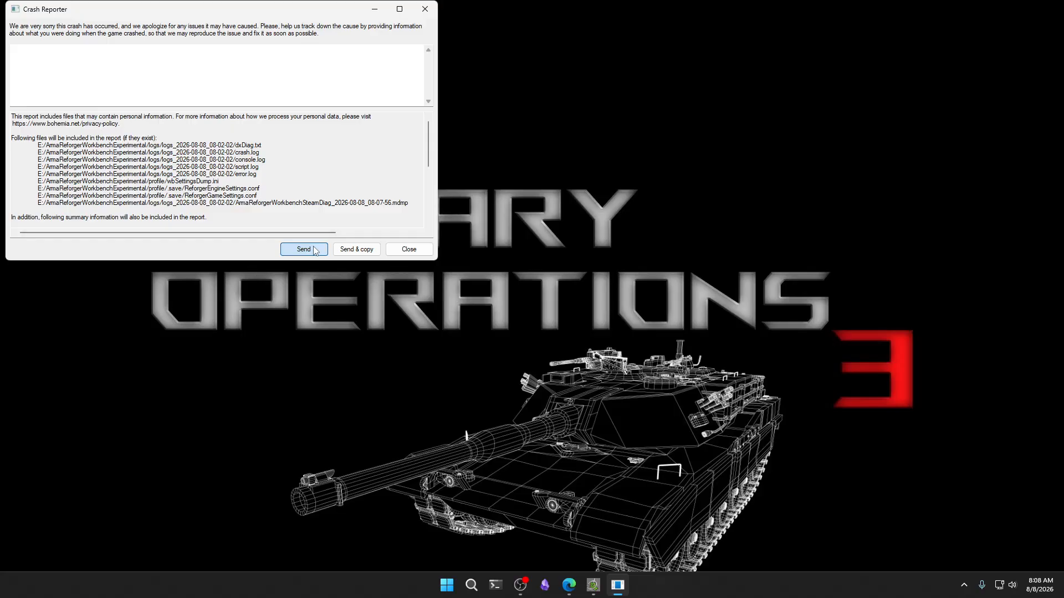
pyautogui.click(224, 61)
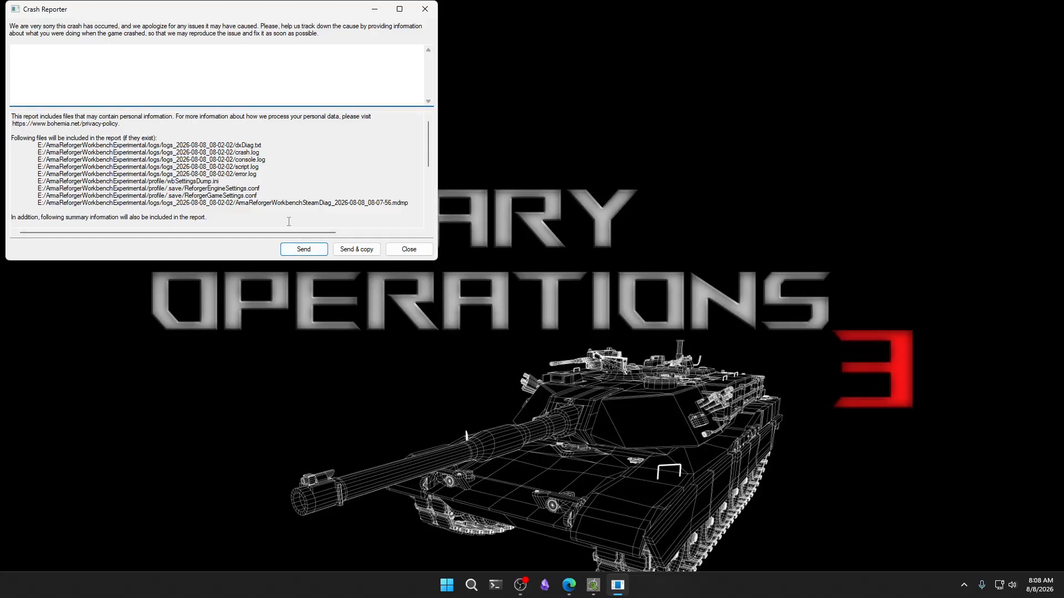
pyautogui.click(306, 255)
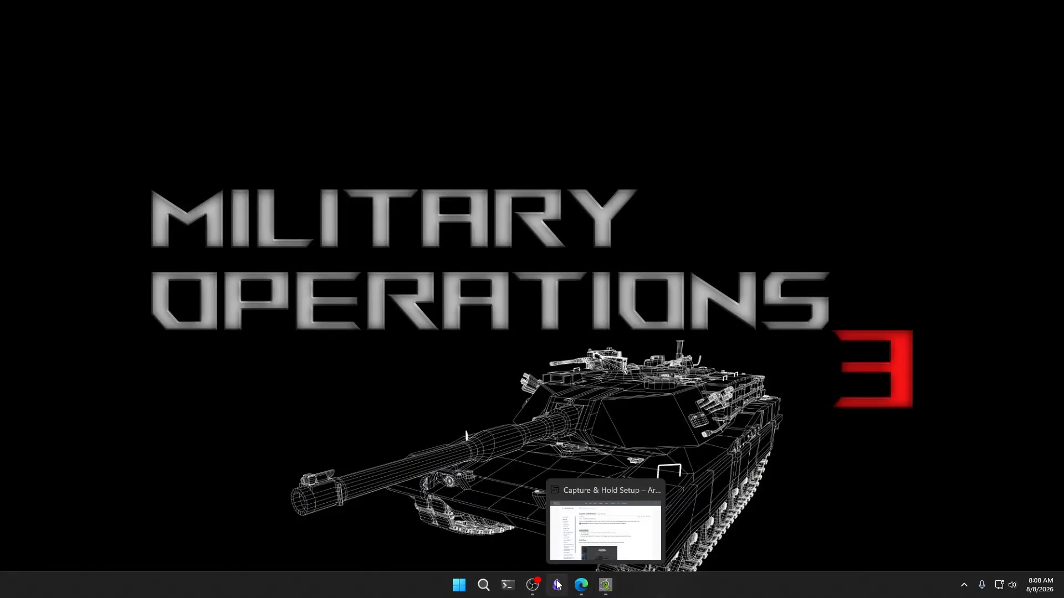
# Relaunch Arma Reforger Experimental Tools through Steam and open the NEP_ScenarioCreation_CAH project in the World Editor.
pyautogui.click(966, 582)
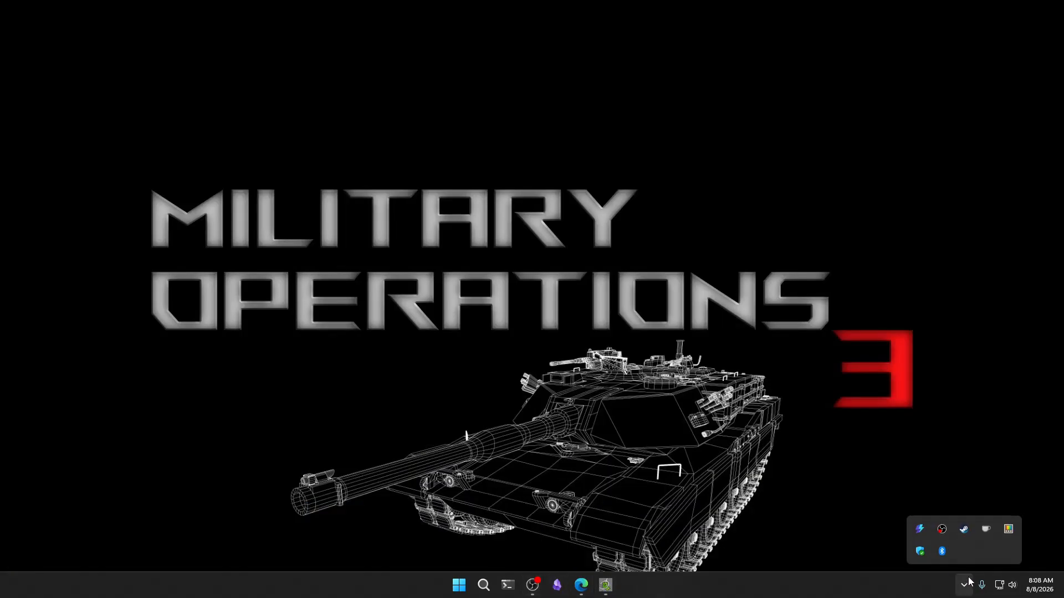
pyautogui.rightClick(964, 529)
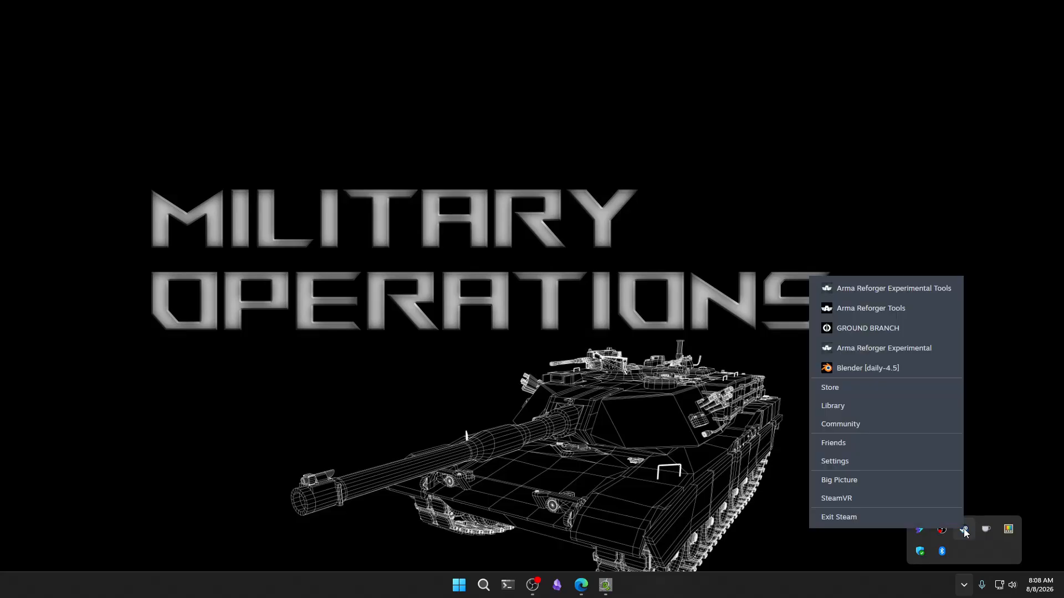
pyautogui.click(853, 289)
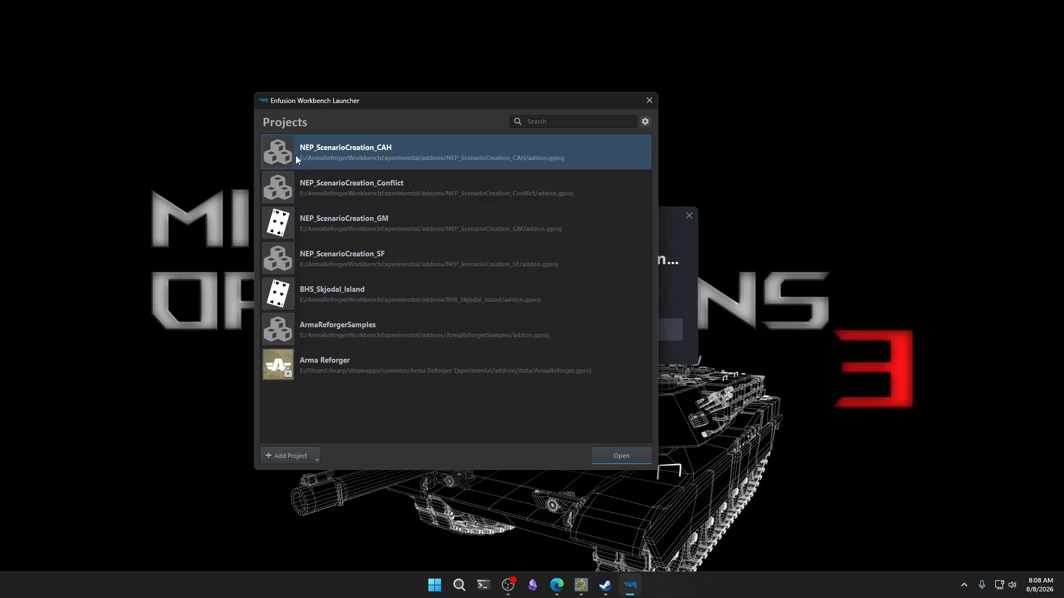
pyautogui.click(618, 456)
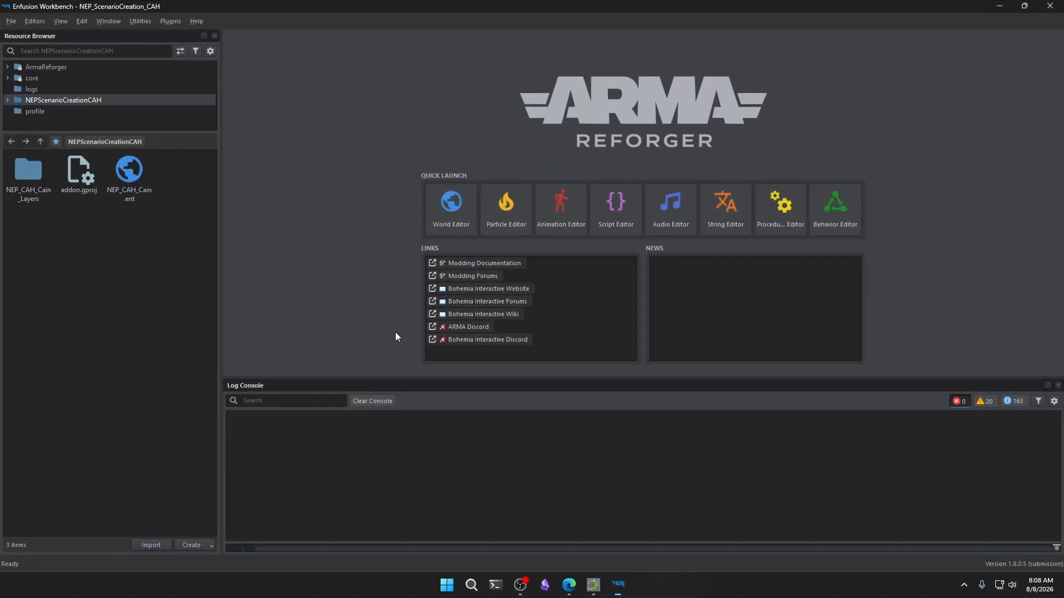
pyautogui.click(424, 196)
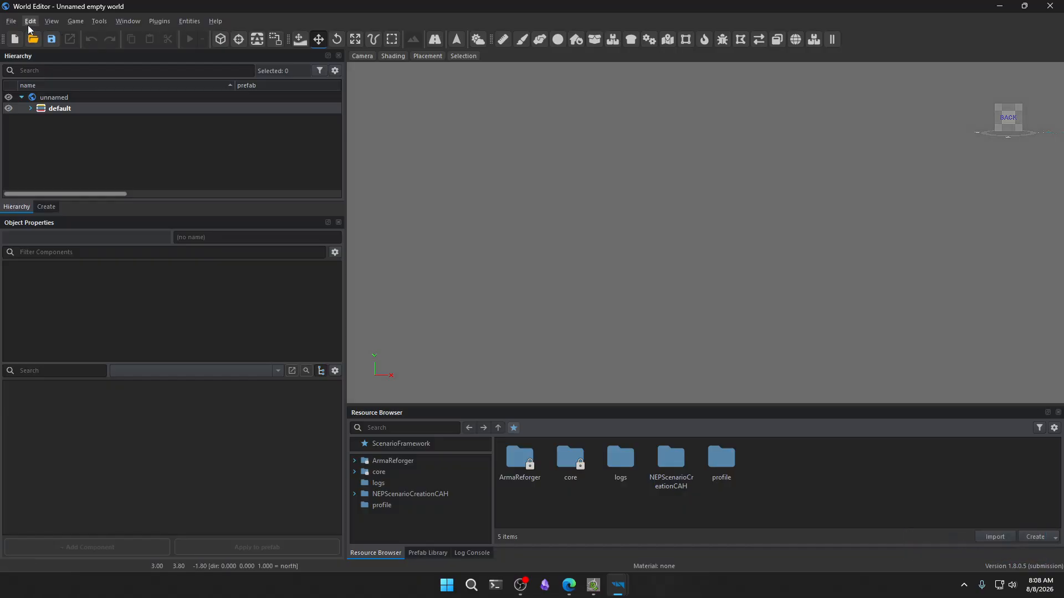
# Load CAH_Arland1.ent and enlarge the hierarchy to examine the entities of the Arland base world and the CAH_Arland1 default layer.
pyautogui.click(32, 40)
pyautogui.click(474, 158)
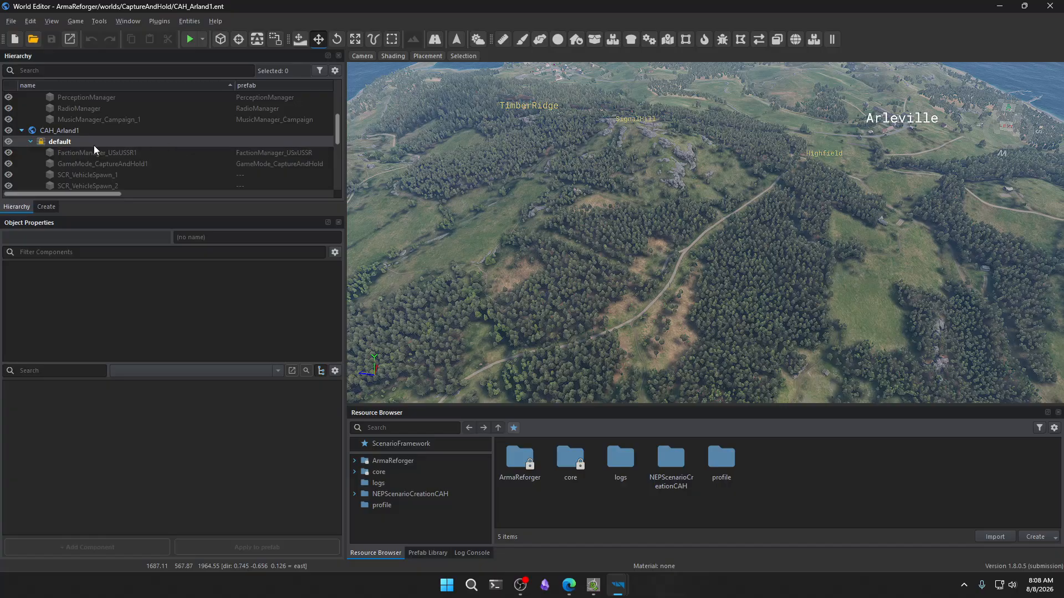
pyautogui.moveTo(234, 214); pyautogui.dragTo(243, 451)
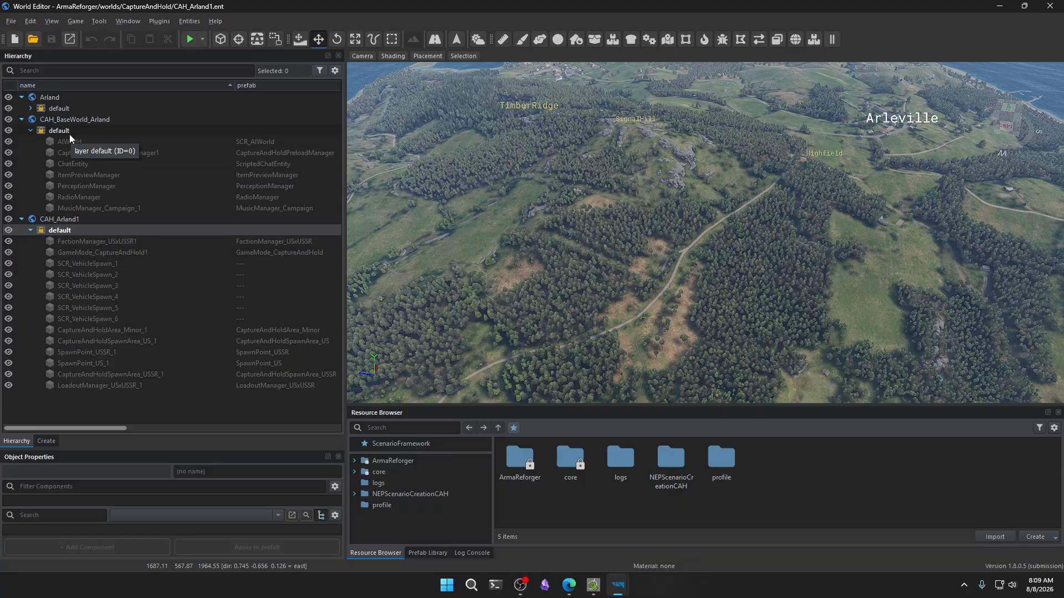
# Load CAH_BaseWorld.ent from the CaptureAndHold worlds.
pyautogui.click(32, 39)
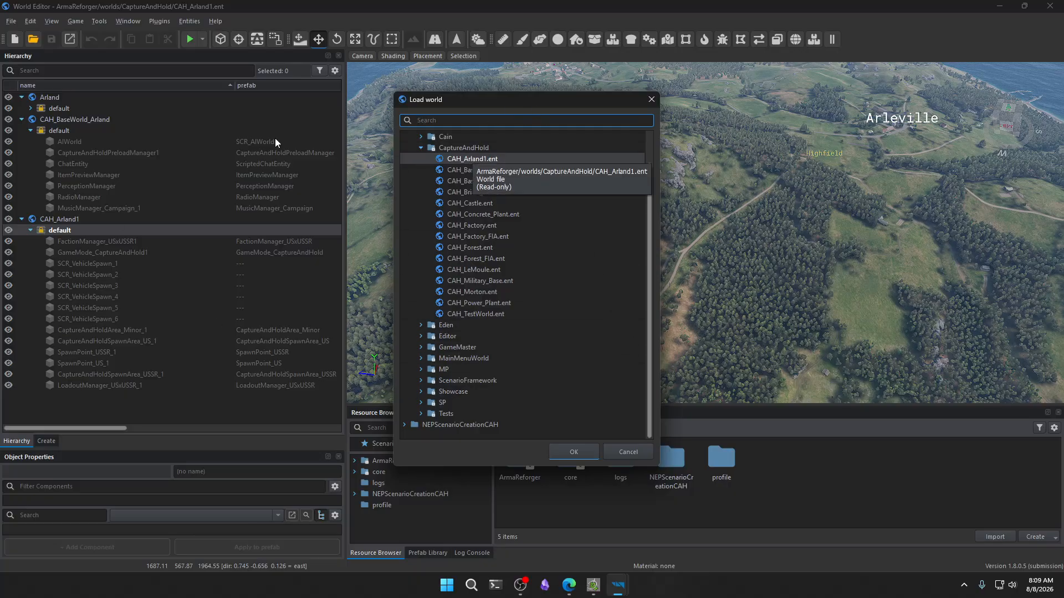
pyautogui.click(451, 170)
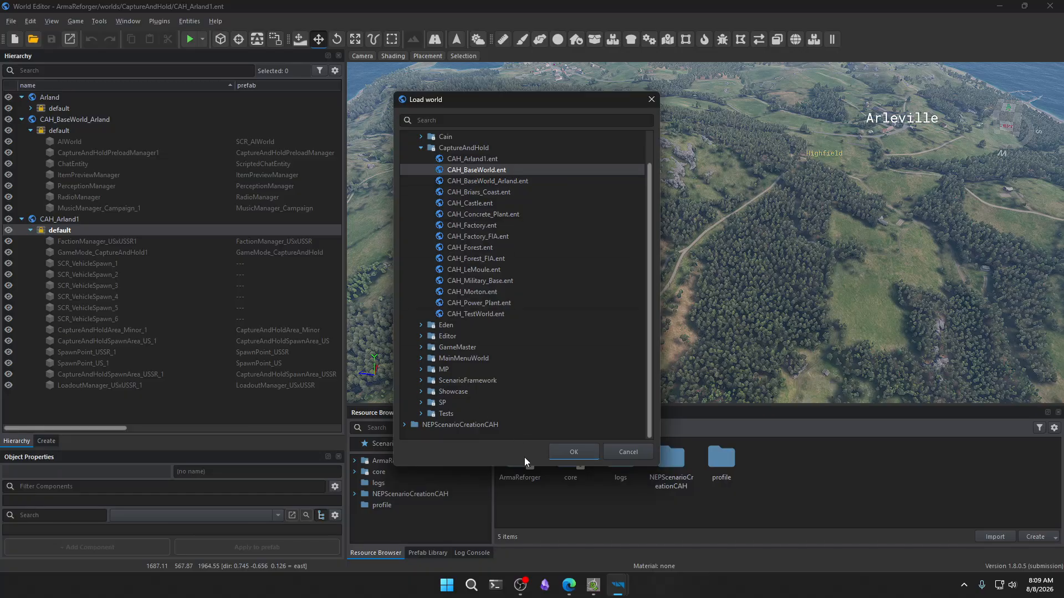
pyautogui.click(573, 452)
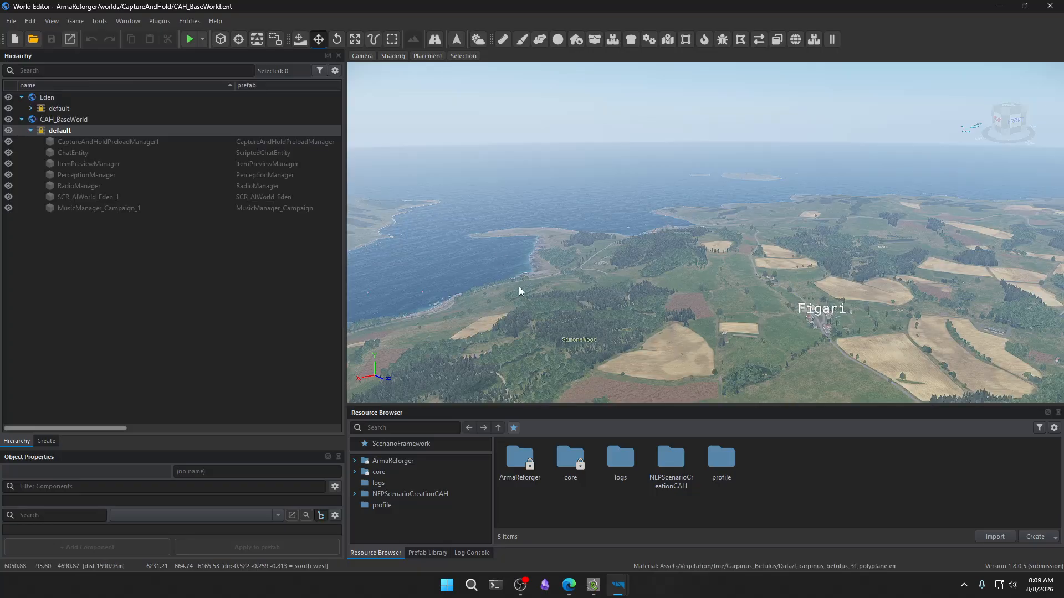
# Duplicate all entities in the CAH_BaseWorld default layer, ignoring the engine's assertion error.
pyautogui.click(85, 141)
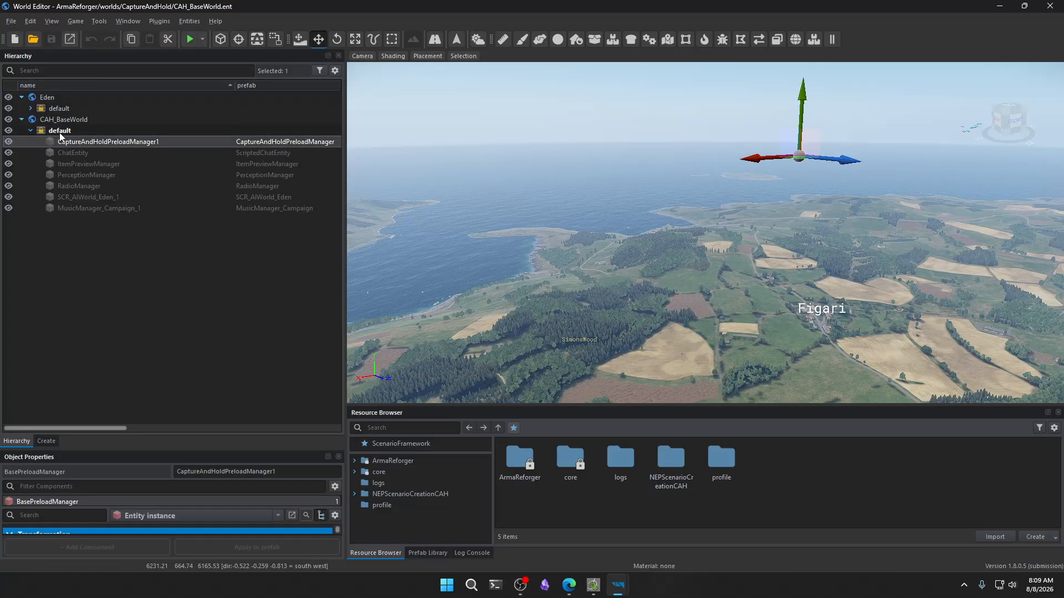
pyautogui.click(59, 132)
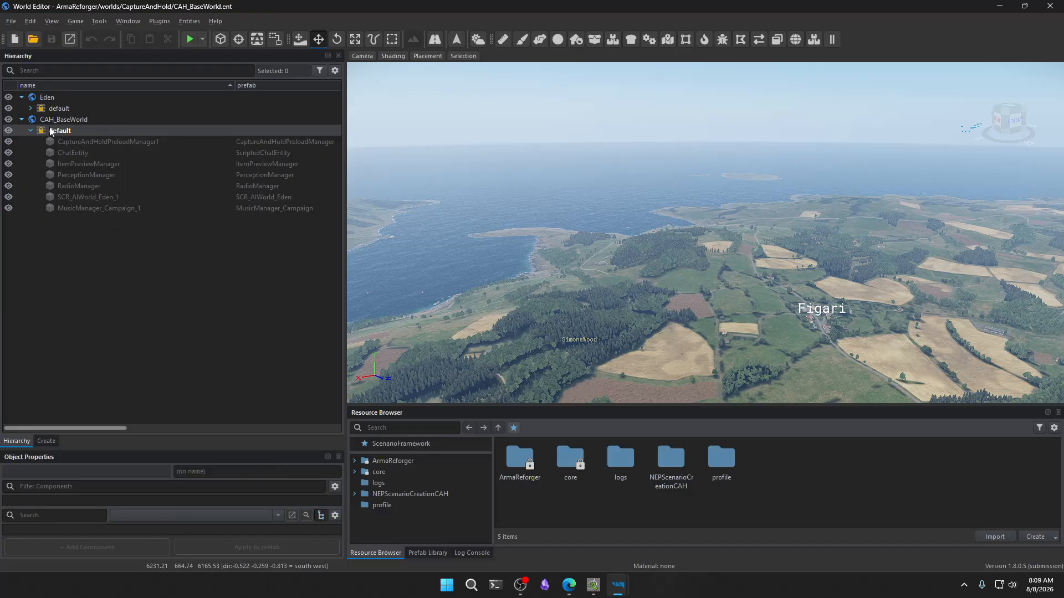
pyautogui.rightClick(52, 131)
pyautogui.click(79, 210)
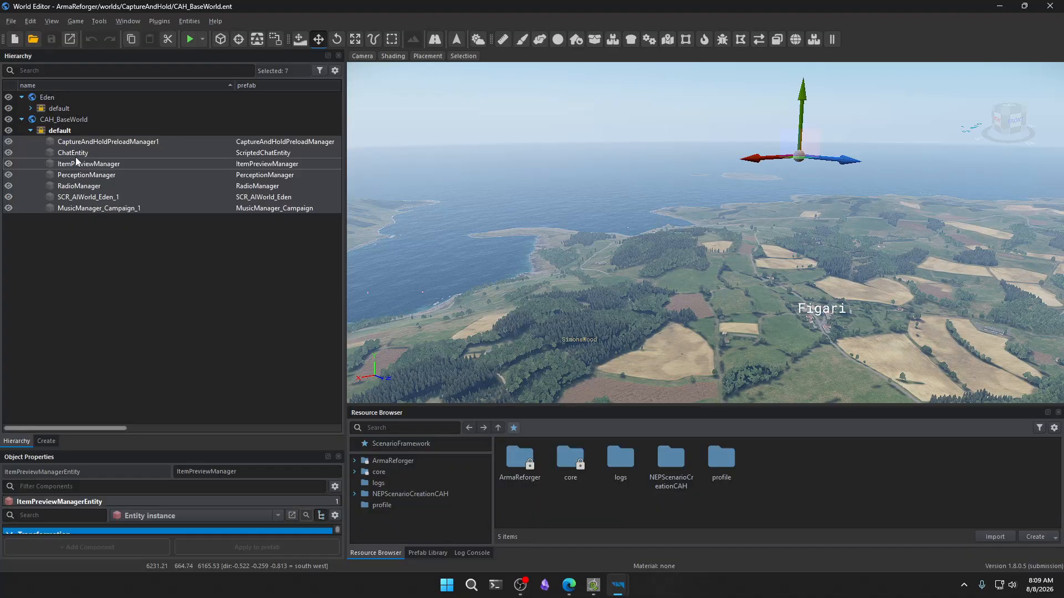
pyautogui.click(29, 21)
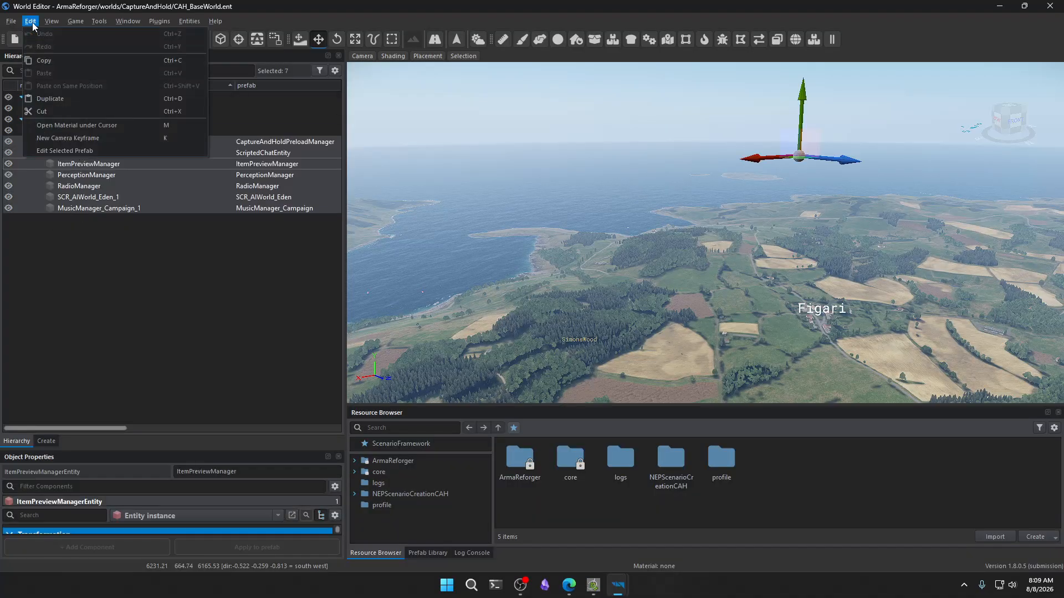
pyautogui.click(53, 98)
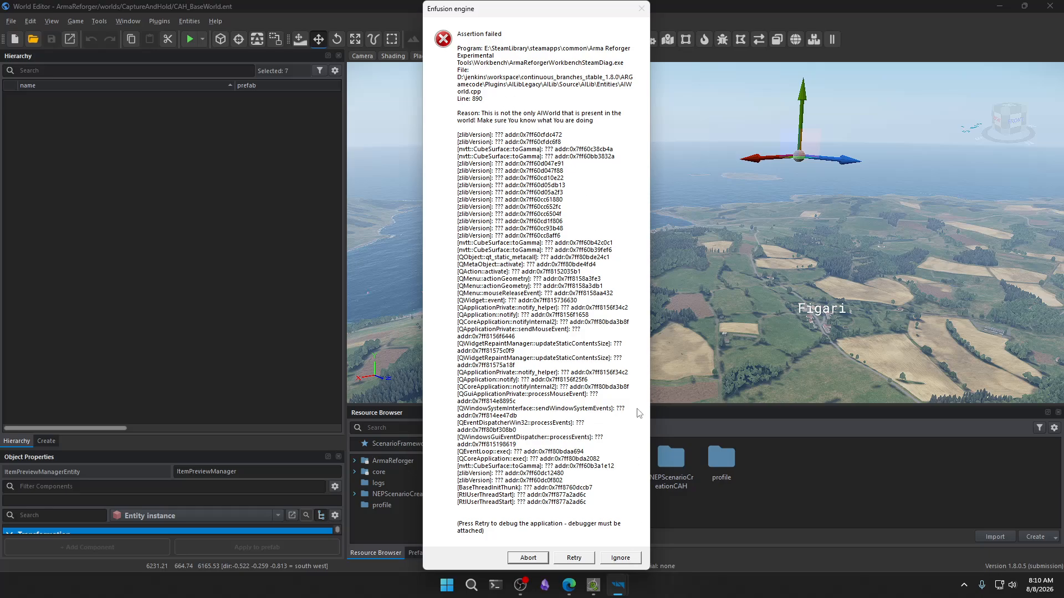
pyautogui.click(616, 558)
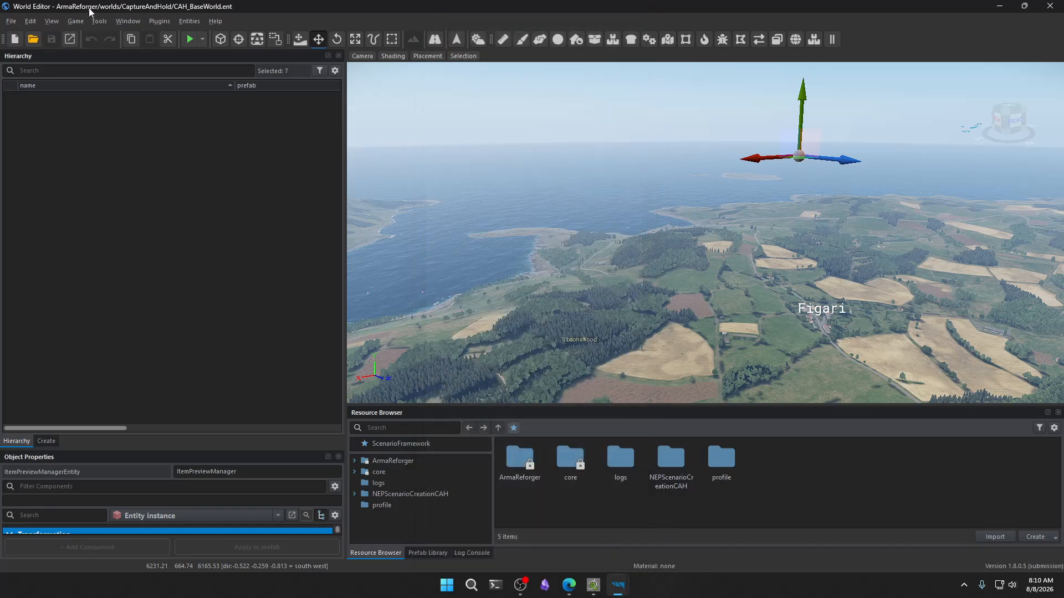
# Discard the duplicated entities by reloading CAH_BaseWorld.ent without saving changes.
pyautogui.click(35, 39)
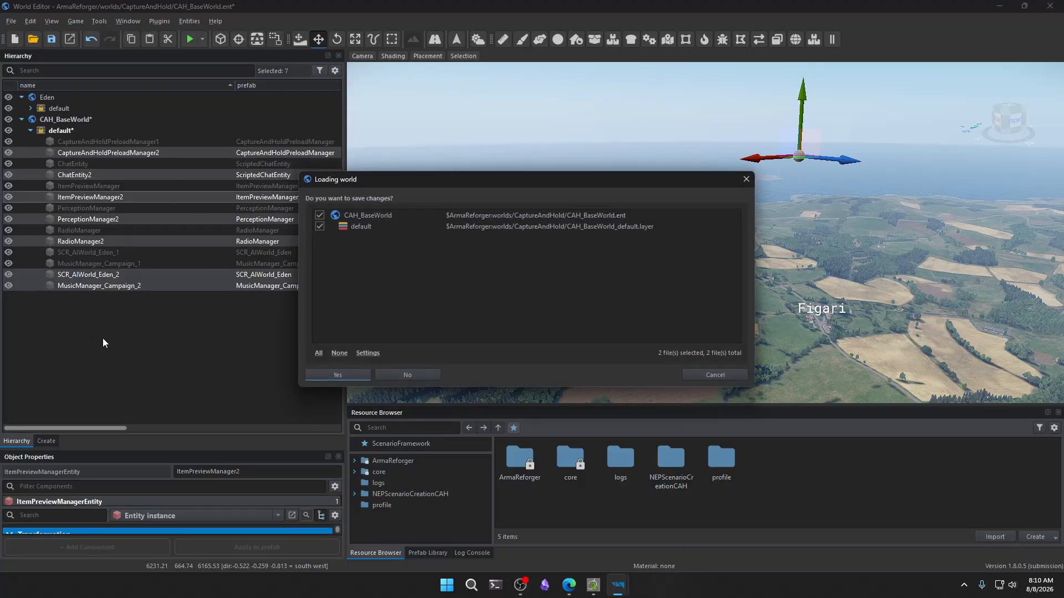
pyautogui.click(714, 375)
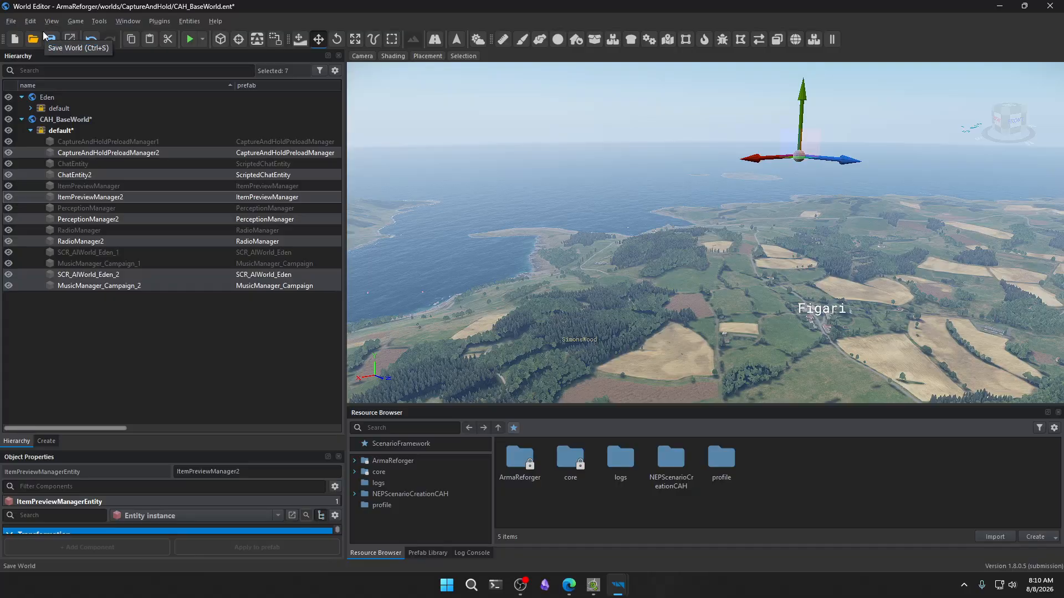
pyautogui.click(33, 40)
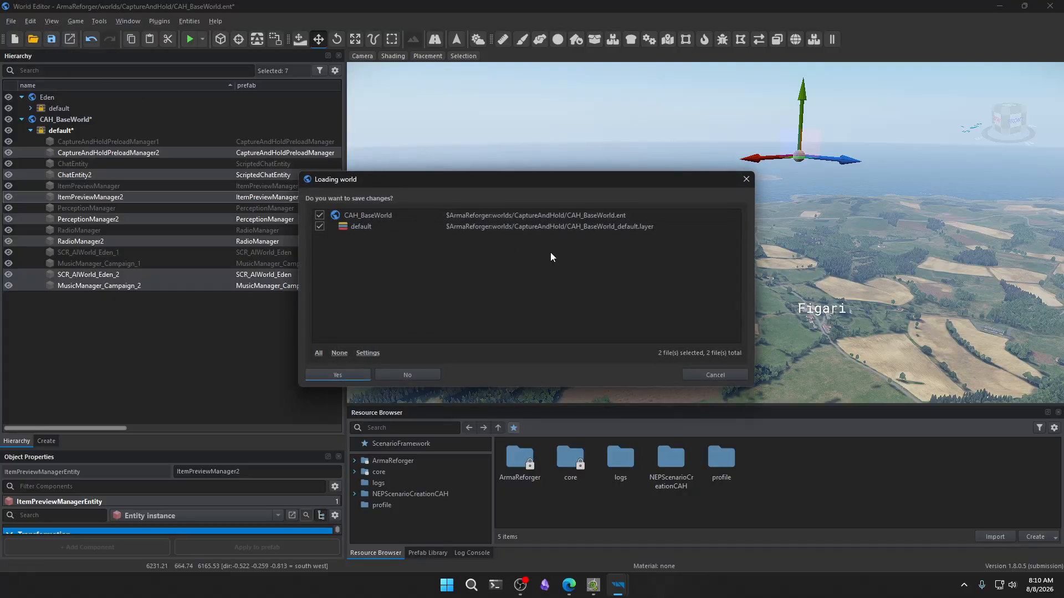
pyautogui.click(414, 374)
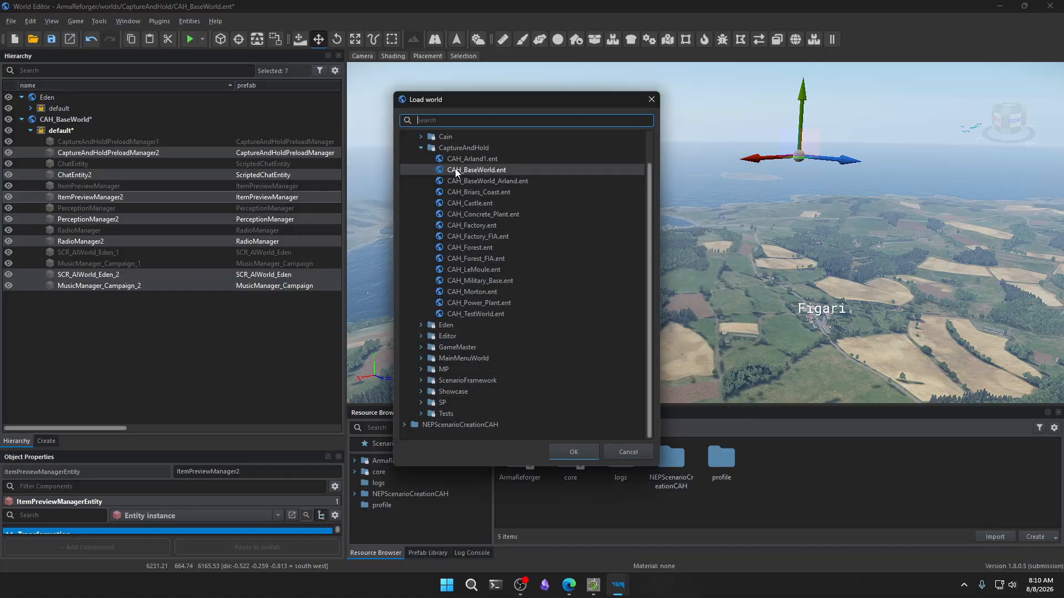
pyautogui.doubleClick(455, 170)
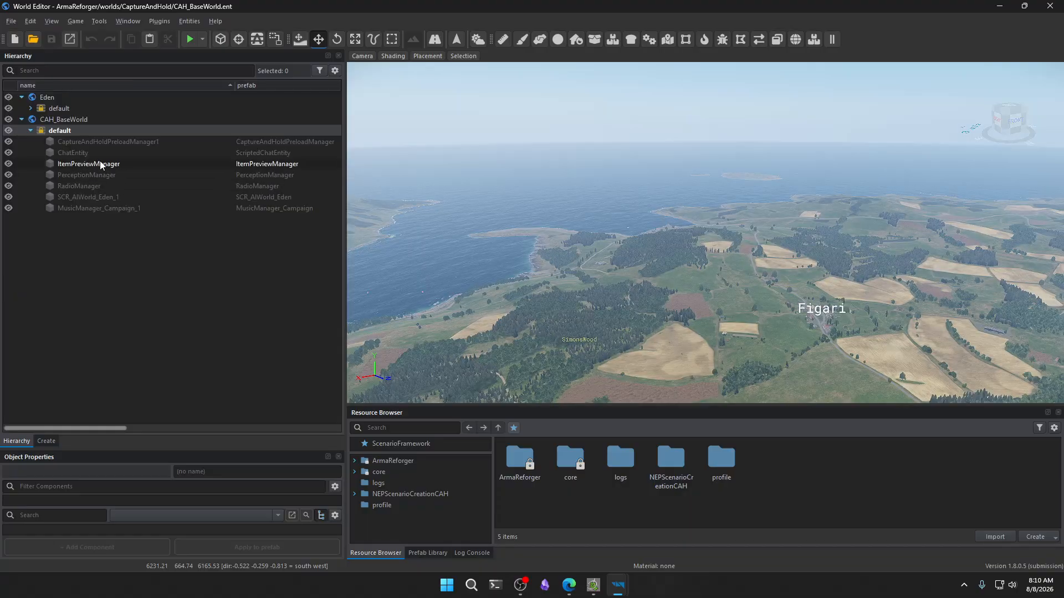
# Copy all entities in the CAH_BaseWorld default layer.
pyautogui.click(83, 143)
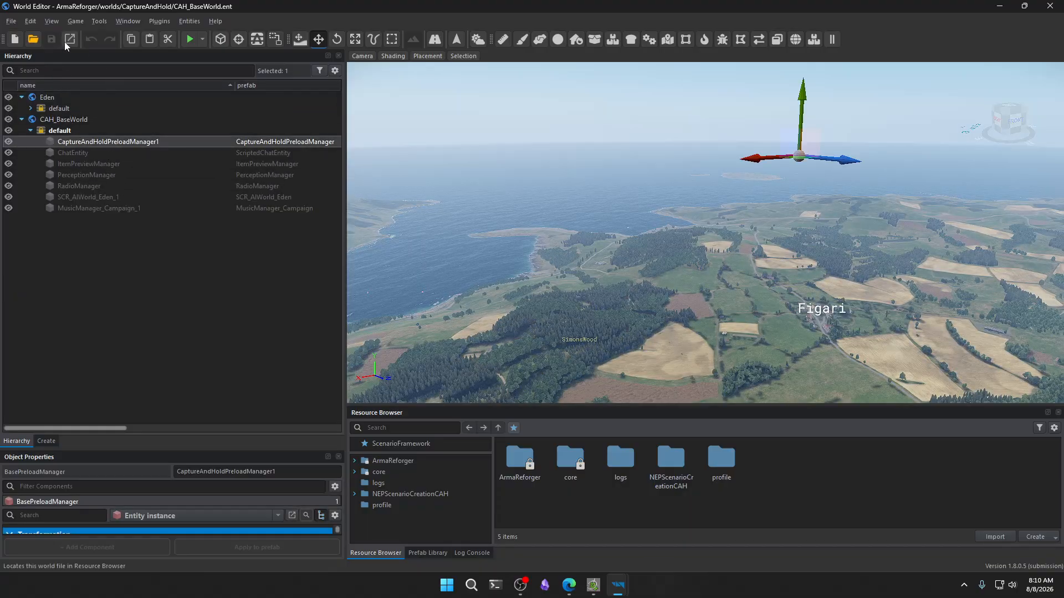
pyautogui.rightClick(58, 131)
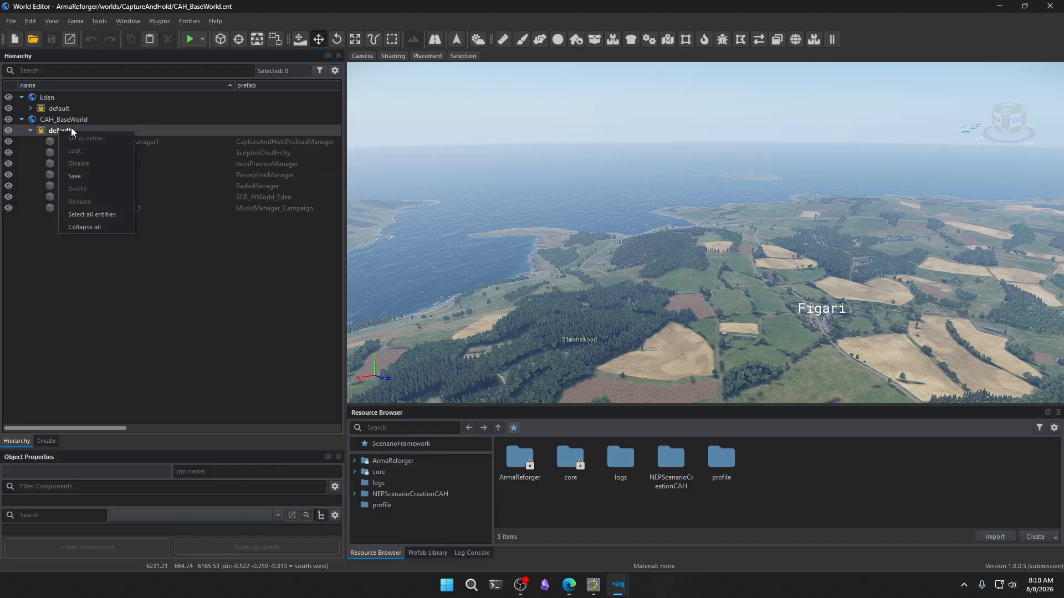
pyautogui.click(78, 214)
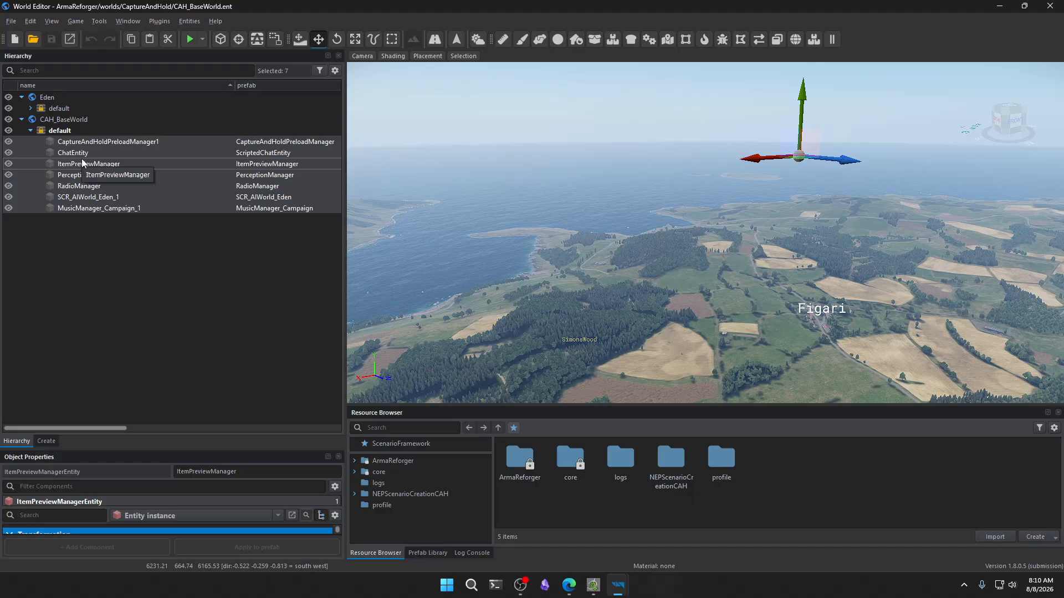
pyautogui.click(29, 21)
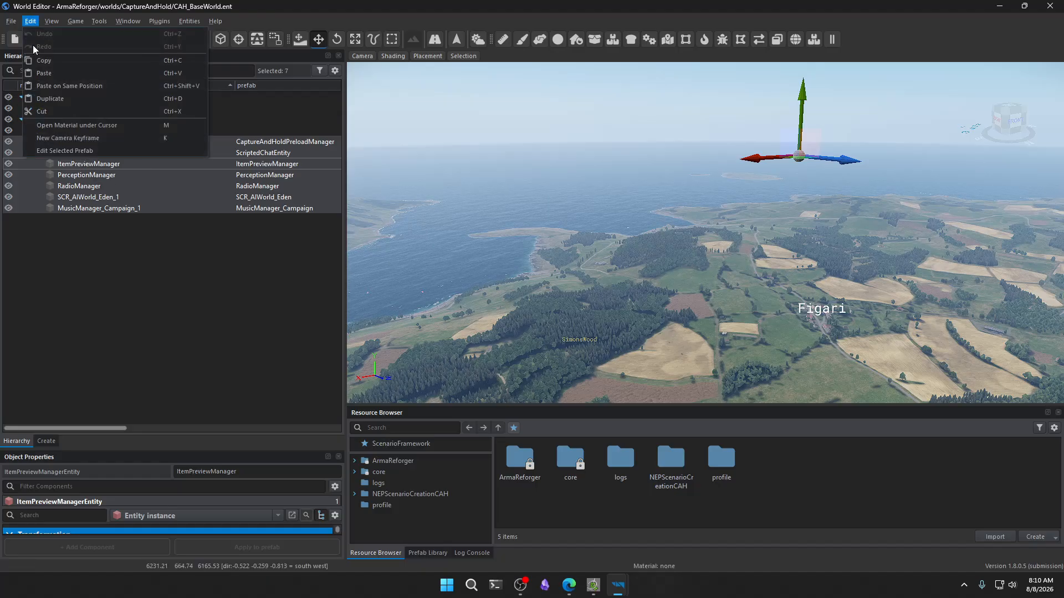
pyautogui.click(40, 59)
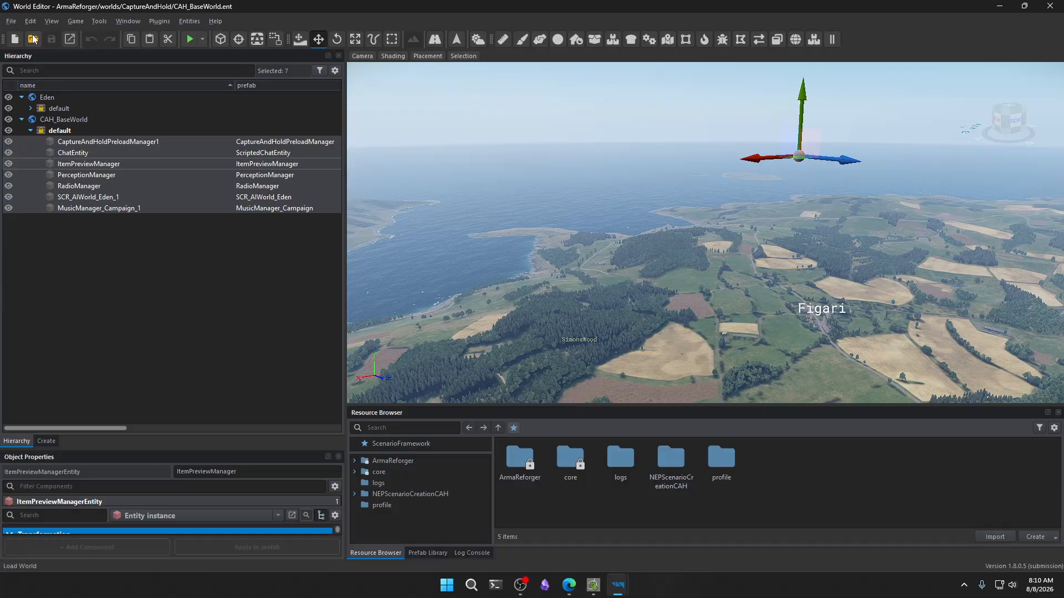
# Load NEP_CAH_Cain.ent from NEPScenarioCreationCAH and paste the copied manager entities into its default layer.
pyautogui.click(31, 40)
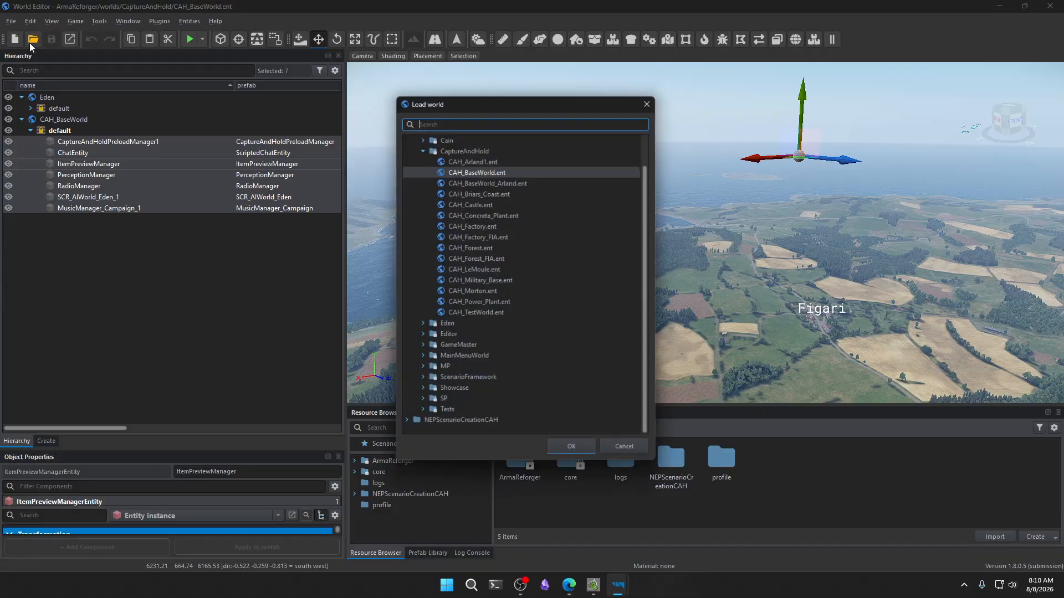
pyautogui.click(403, 424)
pyautogui.scroll(-1, 476, 402)
pyautogui.click(463, 426)
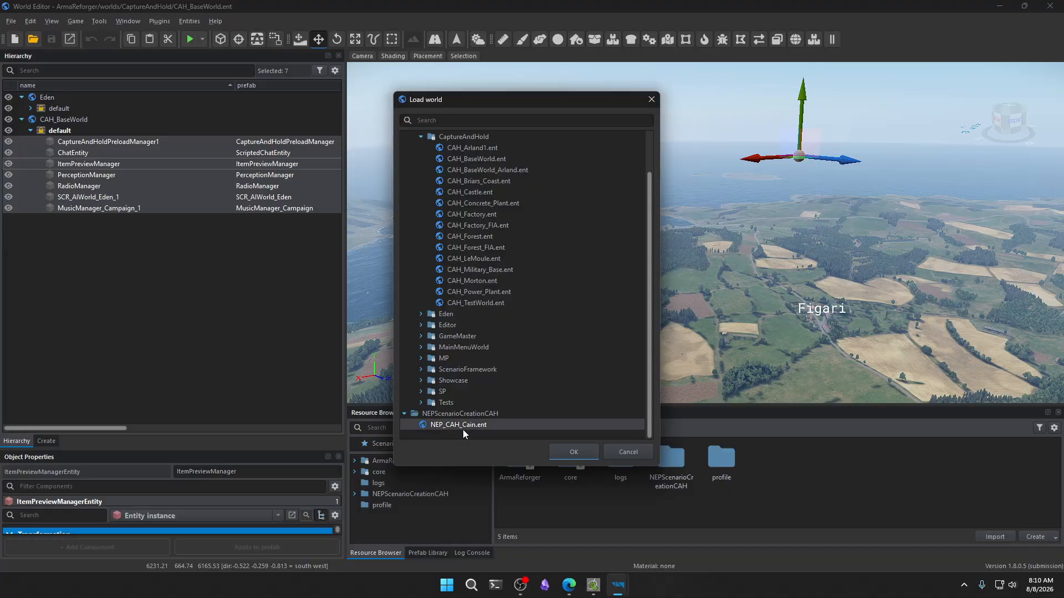
pyautogui.click(573, 450)
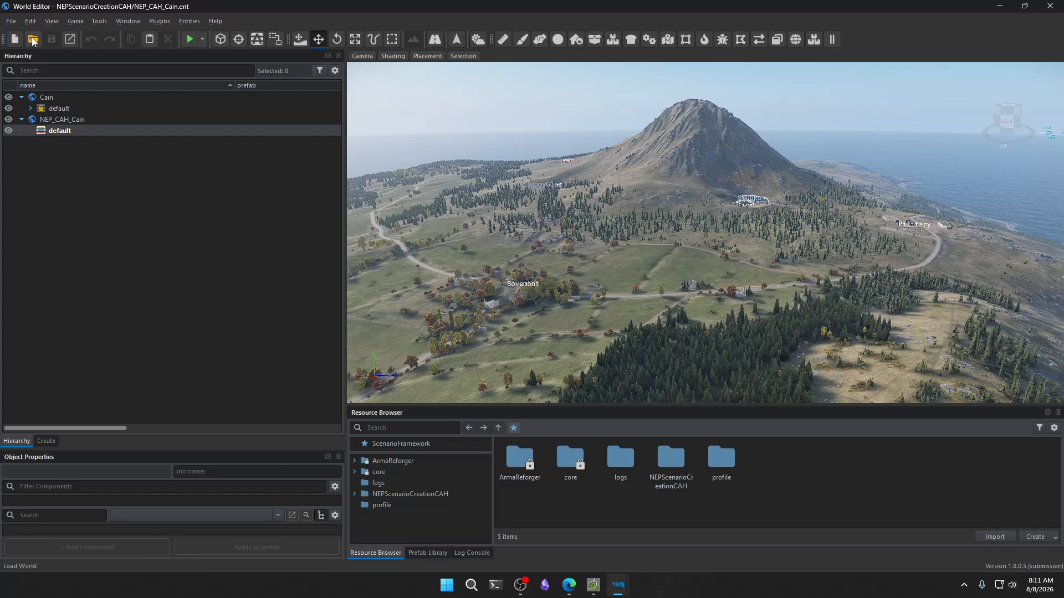
pyautogui.click(30, 22)
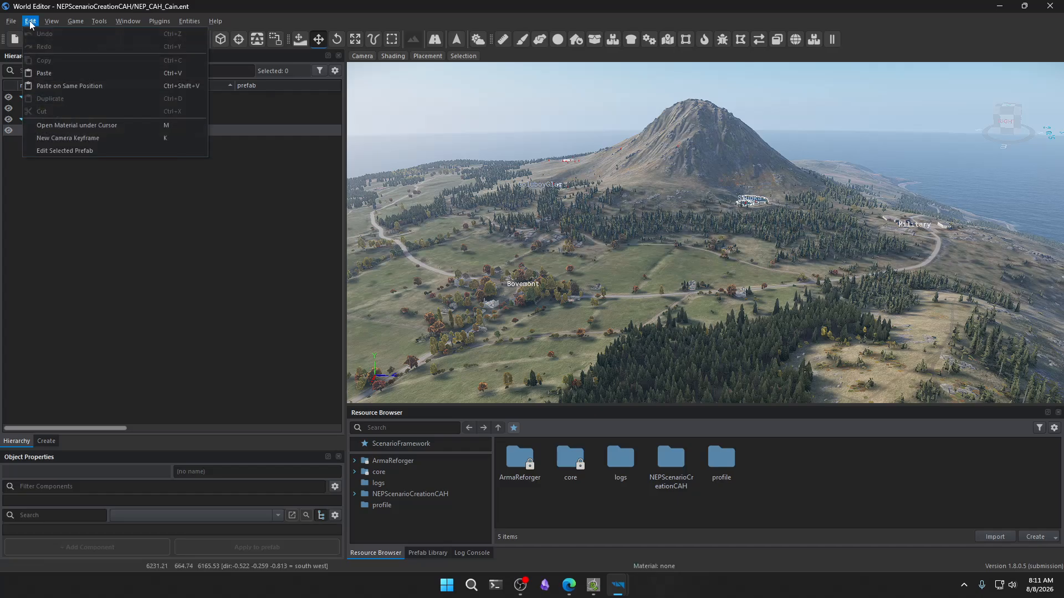
pyautogui.click(44, 73)
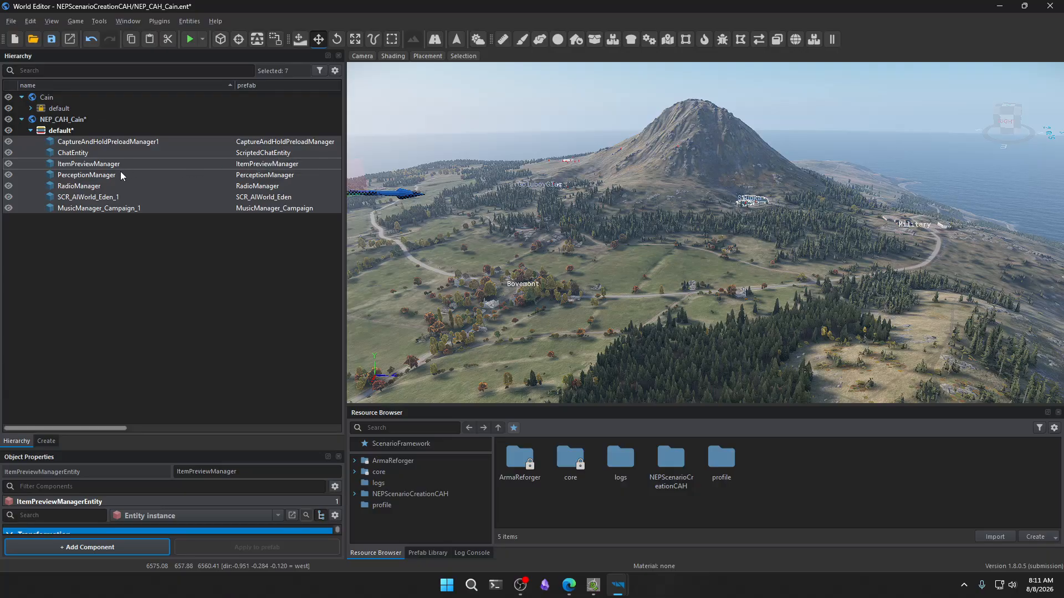
# Enlarge the object properties area and inspect the coordinates of CaptureAndHoldPreloadManager1 and ChatEntity.
pyautogui.click(114, 141)
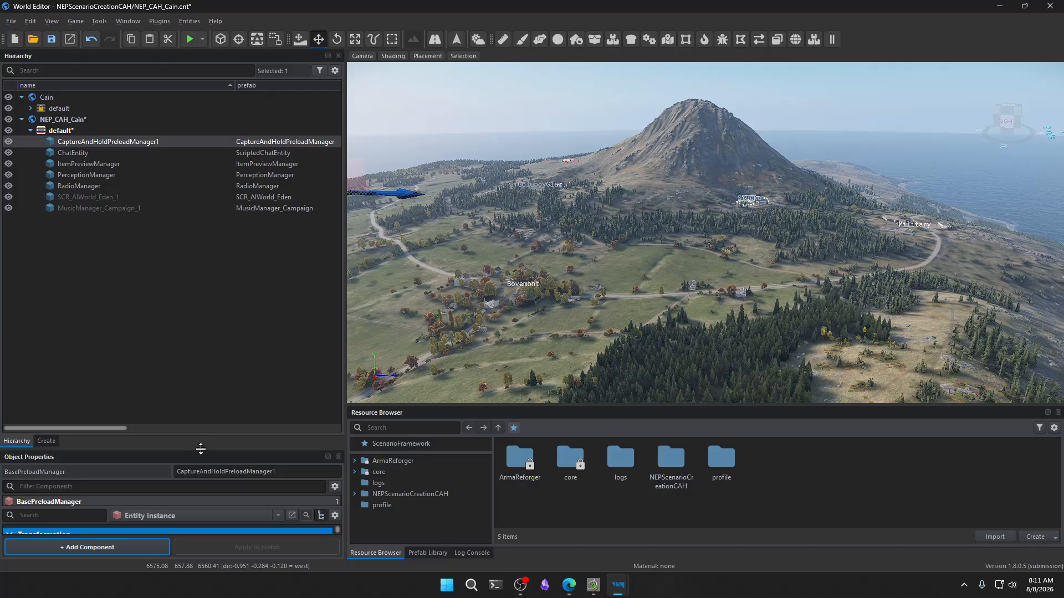
pyautogui.moveTo(199, 452); pyautogui.dragTo(196, 249)
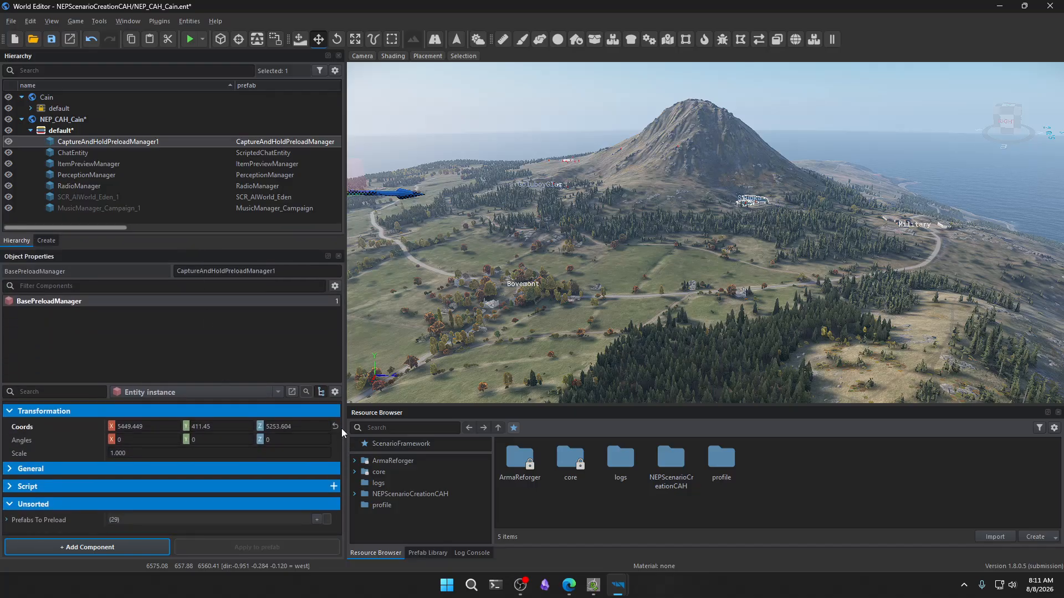
pyautogui.click(71, 153)
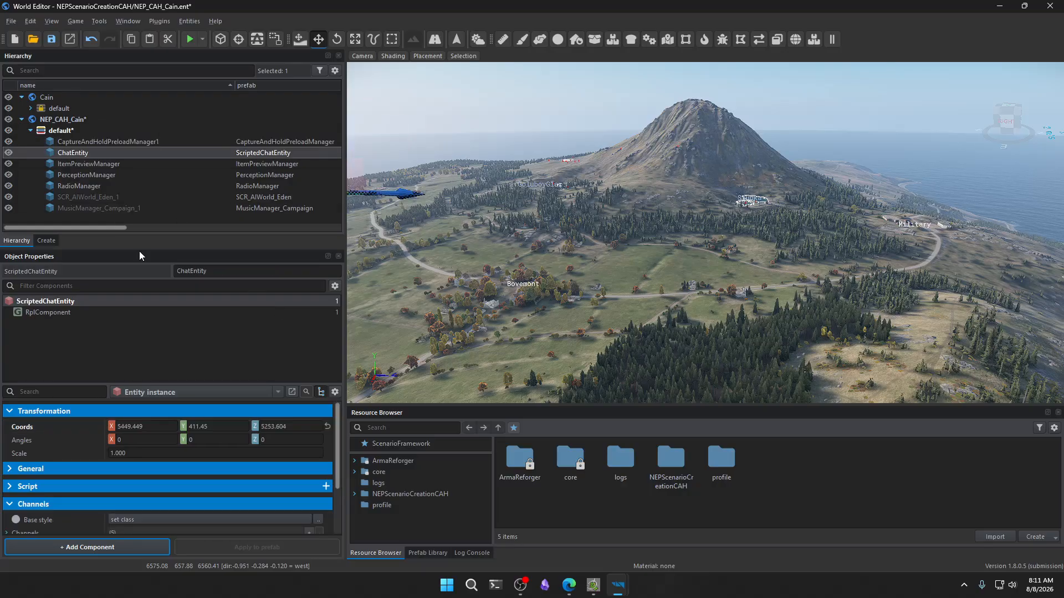
# Set the ItemPreviewManager entity's X, Y and Z coordinates to 0.
pyautogui.click(70, 164)
pyautogui.click(326, 425)
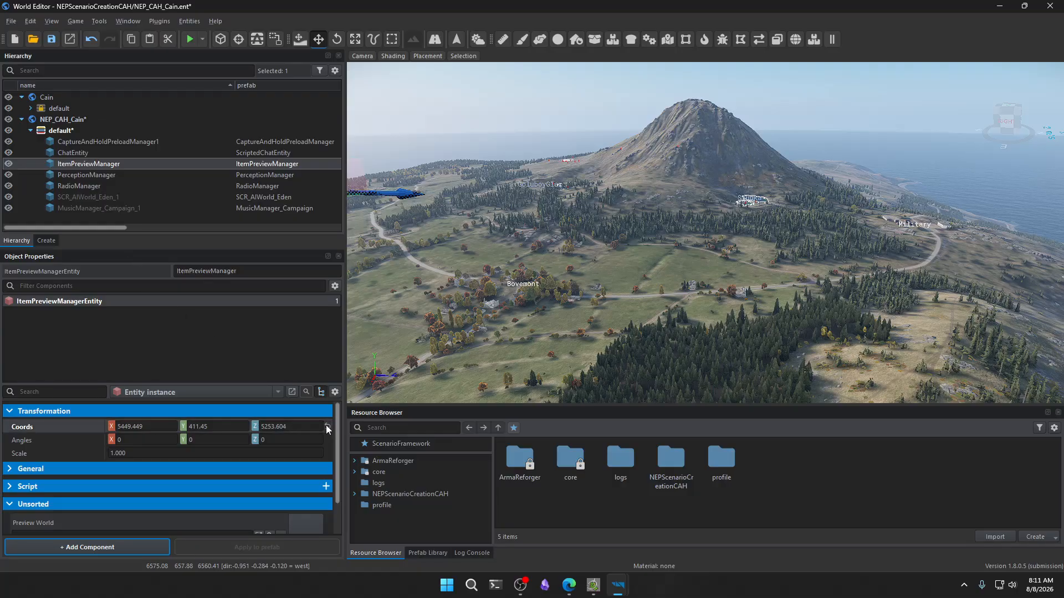
pyautogui.click(62, 177)
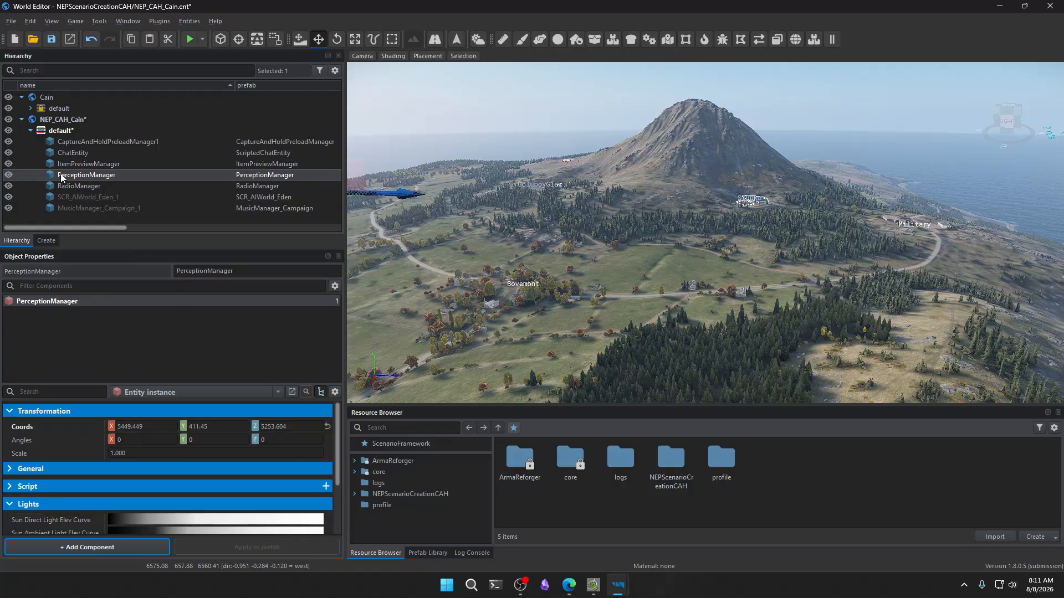
pyautogui.click(88, 164)
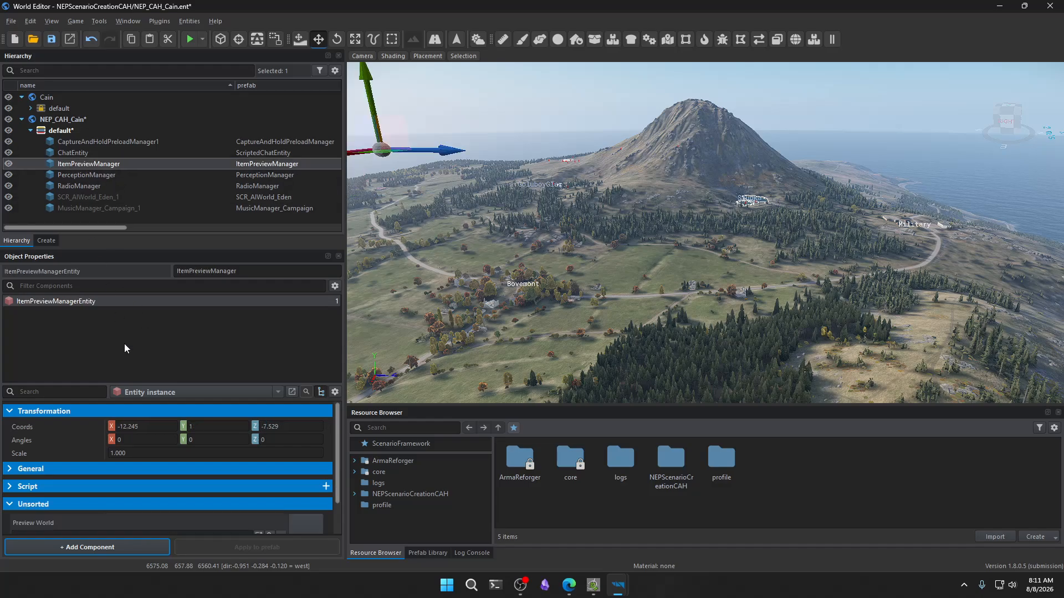
pyautogui.moveTo(149, 426); pyautogui.dragTo(89, 421)
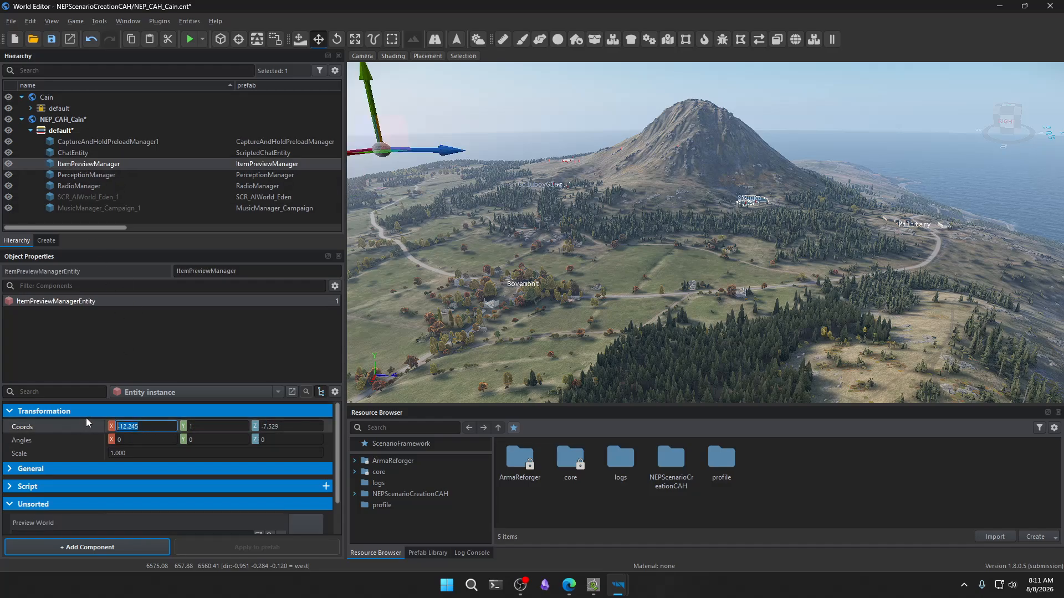
pyautogui.write('0')
pyautogui.click(204, 427)
pyautogui.click(270, 427)
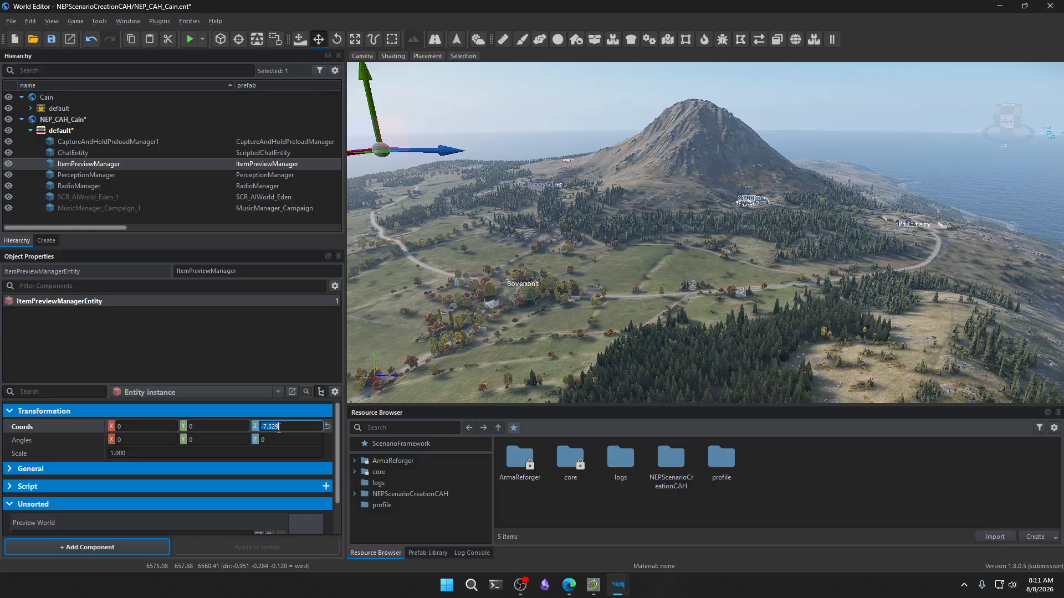
pyautogui.write('0')
pyautogui.click(265, 410)
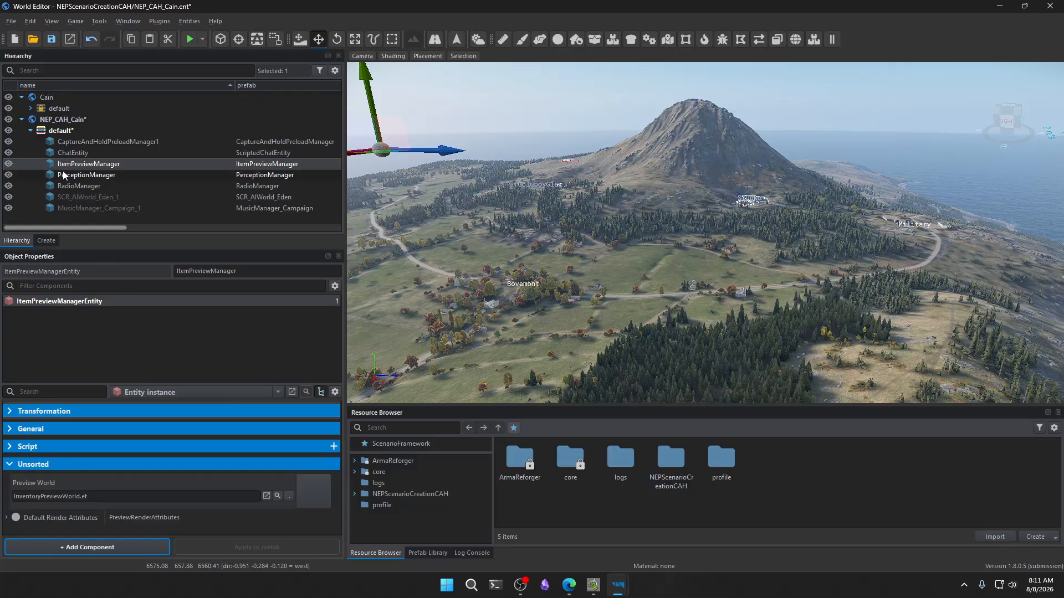
# Set the PerceptionManager entity's X, Y and Z coordinates to 0.
pyautogui.click(68, 174)
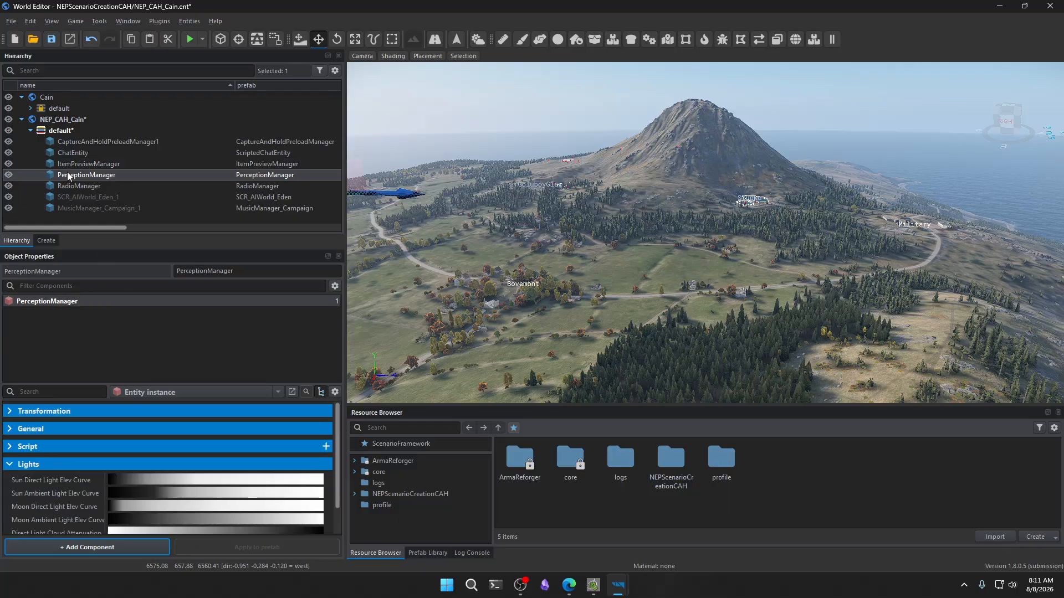
pyautogui.click(13, 411)
pyautogui.click(328, 425)
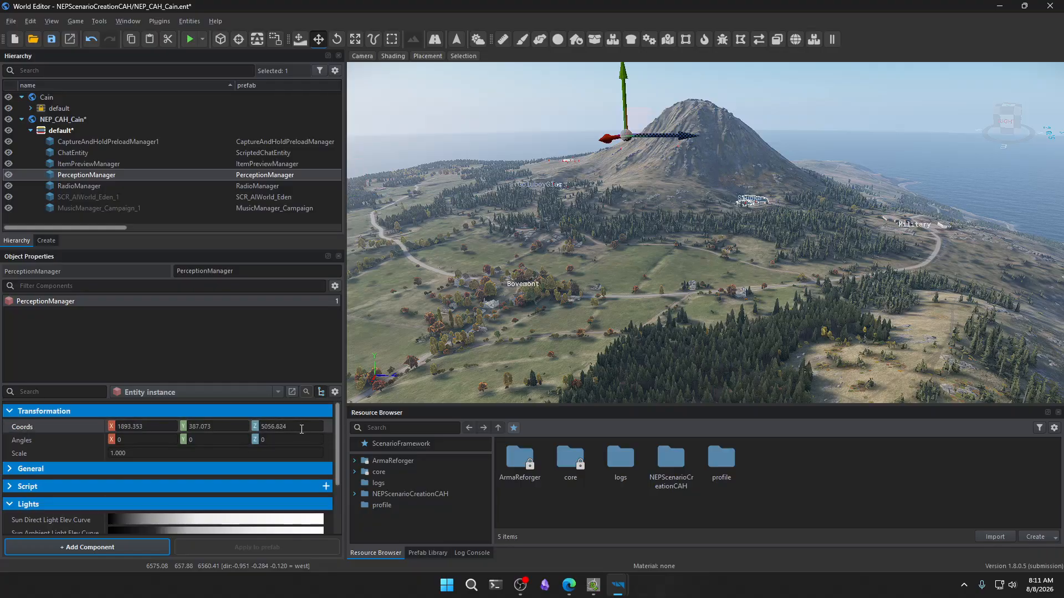
pyautogui.click(300, 427)
pyautogui.write('0')
pyautogui.write('0')
pyautogui.moveTo(217, 427); pyautogui.dragTo(81, 432)
pyautogui.write('0')
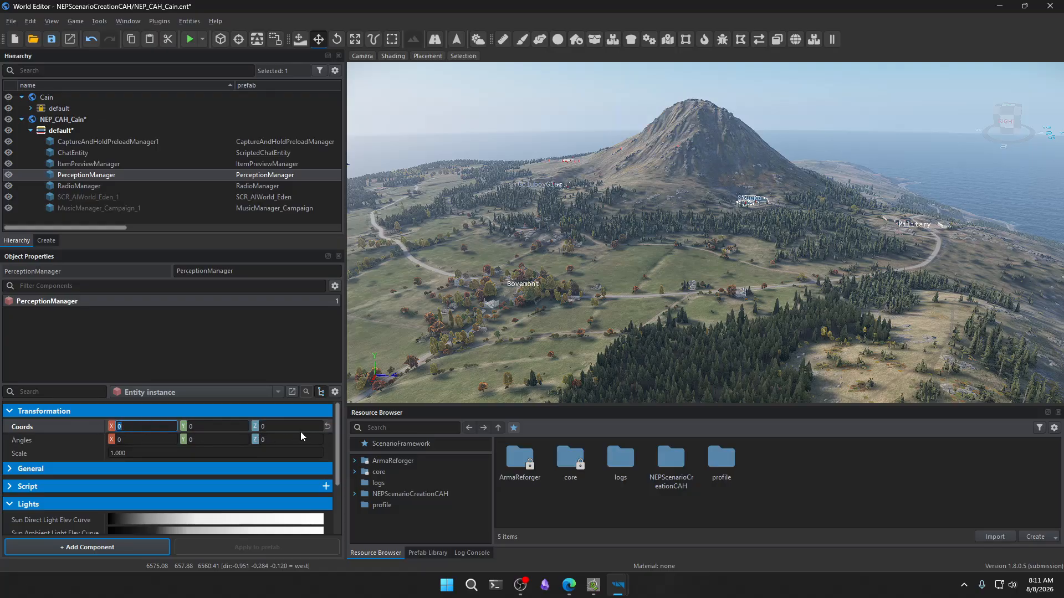
pyautogui.click(204, 410)
# Set the RadioManager entity's X, Y and Z coordinates to 0.
pyautogui.click(63, 187)
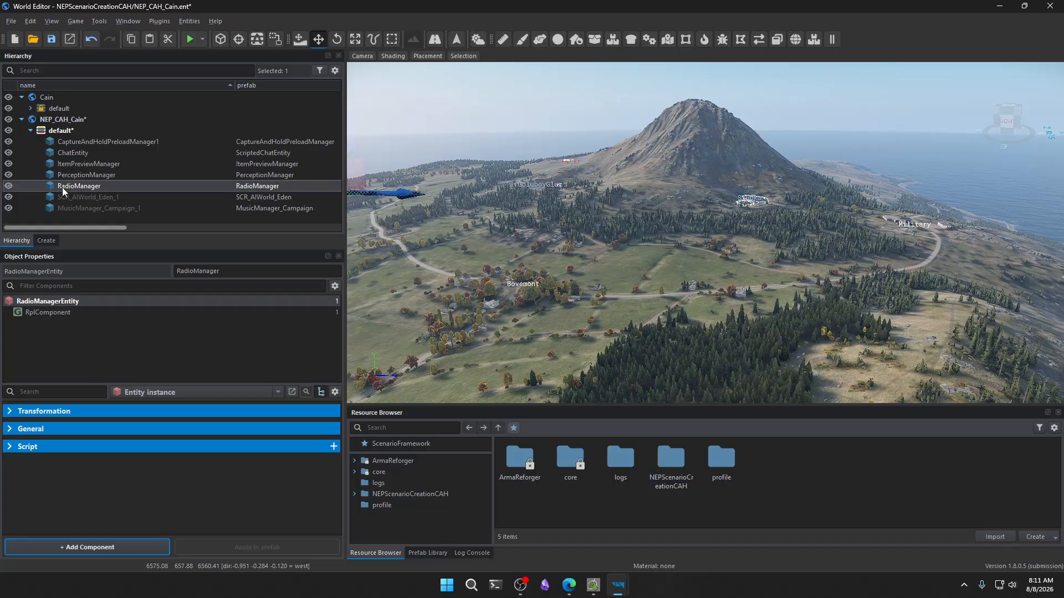
pyautogui.click(25, 411)
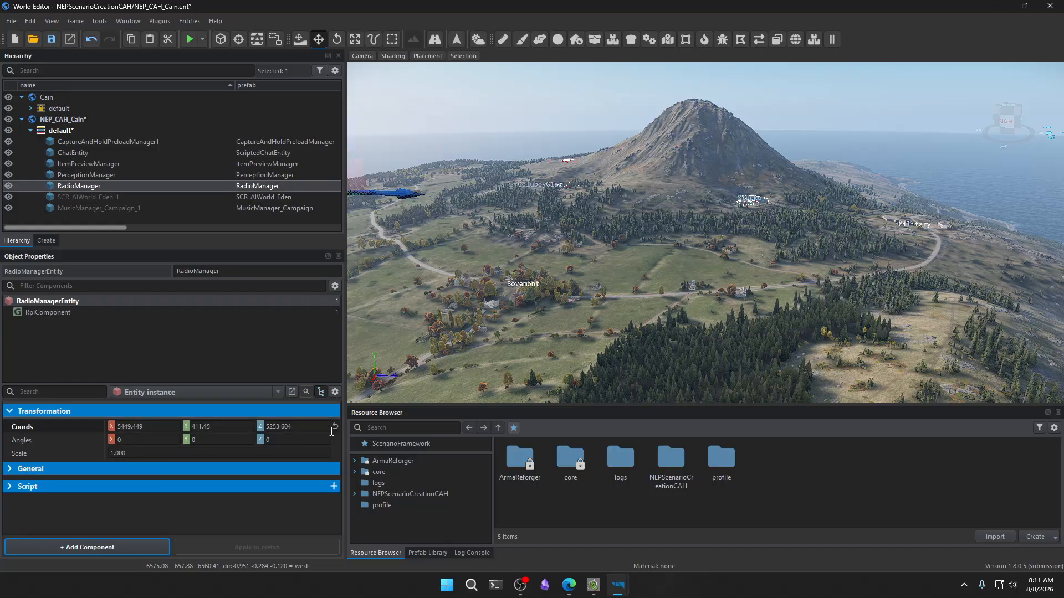
pyautogui.click(148, 428)
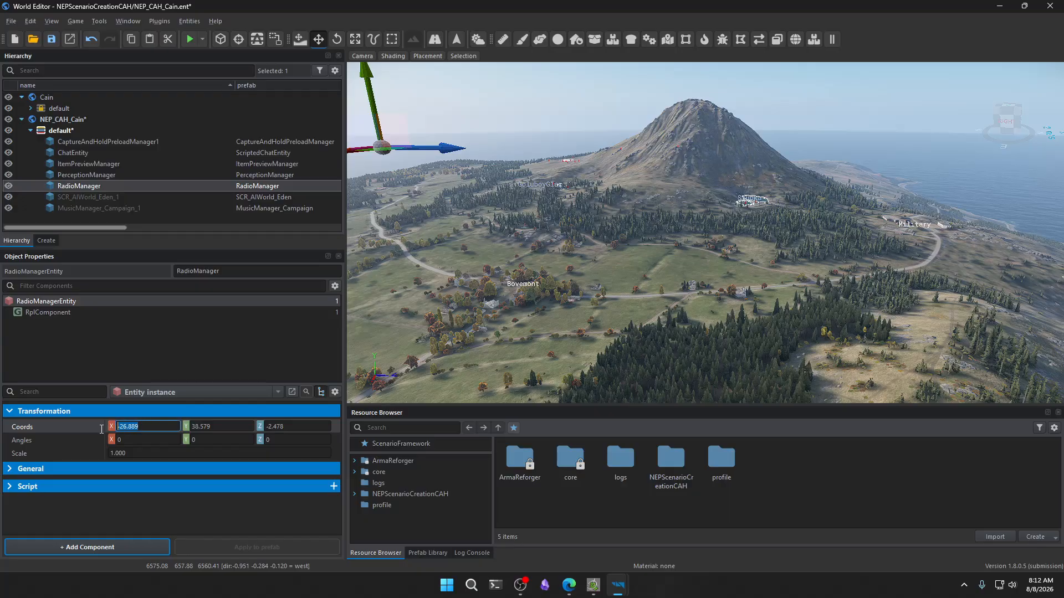
pyautogui.write('0')
pyautogui.press('Tab')
pyautogui.write('0')
pyautogui.press('Tab')
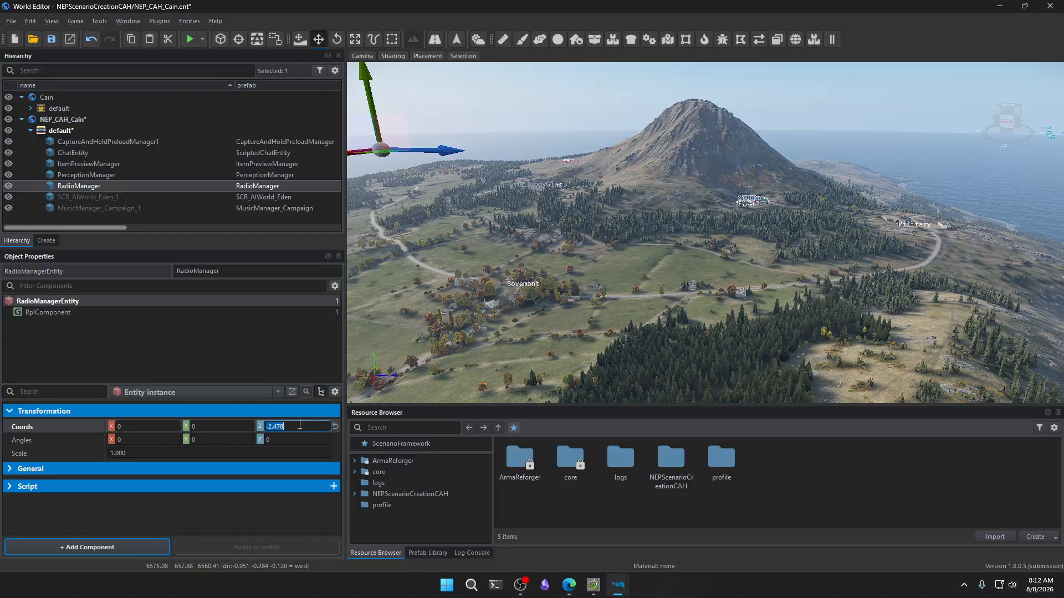
pyautogui.write('0')
pyautogui.press('Return')
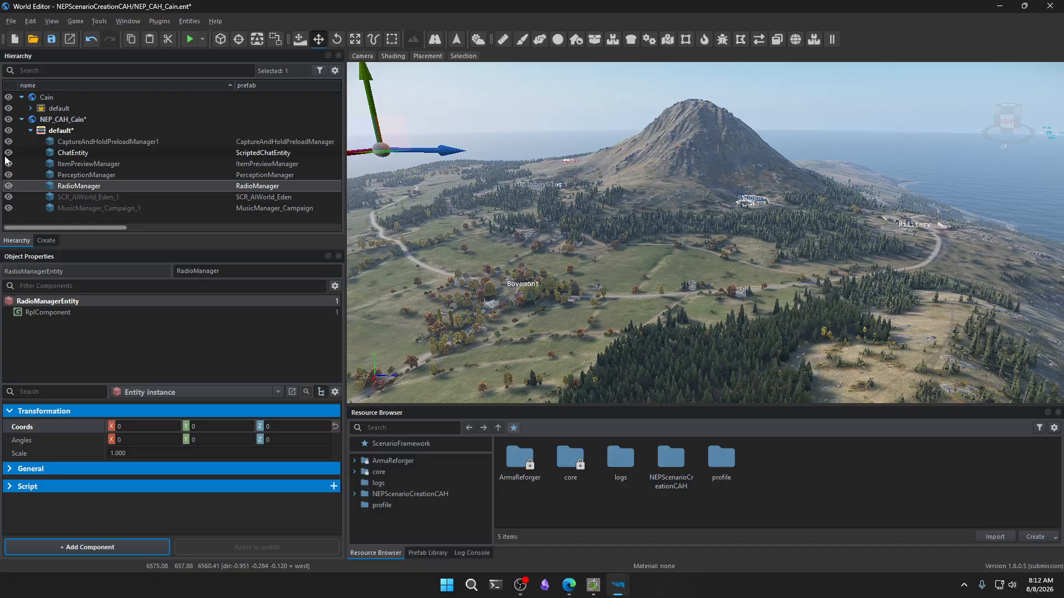
# Set the X, Y and Z coordinates of SCR_AIWorld_Eden_1 to 0.
pyautogui.click(83, 197)
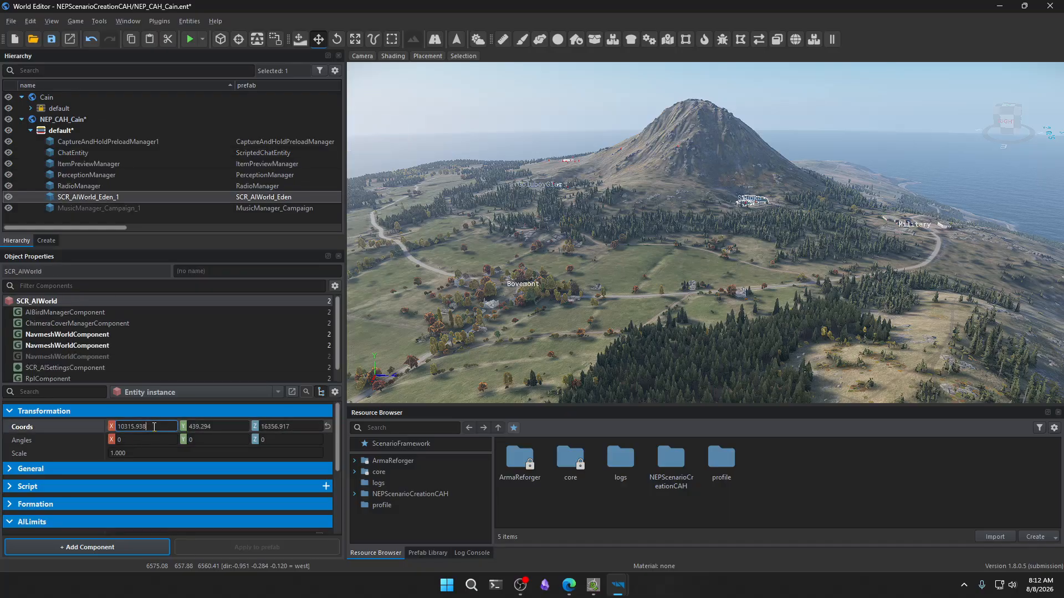
pyautogui.click(88, 428)
pyautogui.write('0')
pyautogui.press('Tab')
pyautogui.write('0')
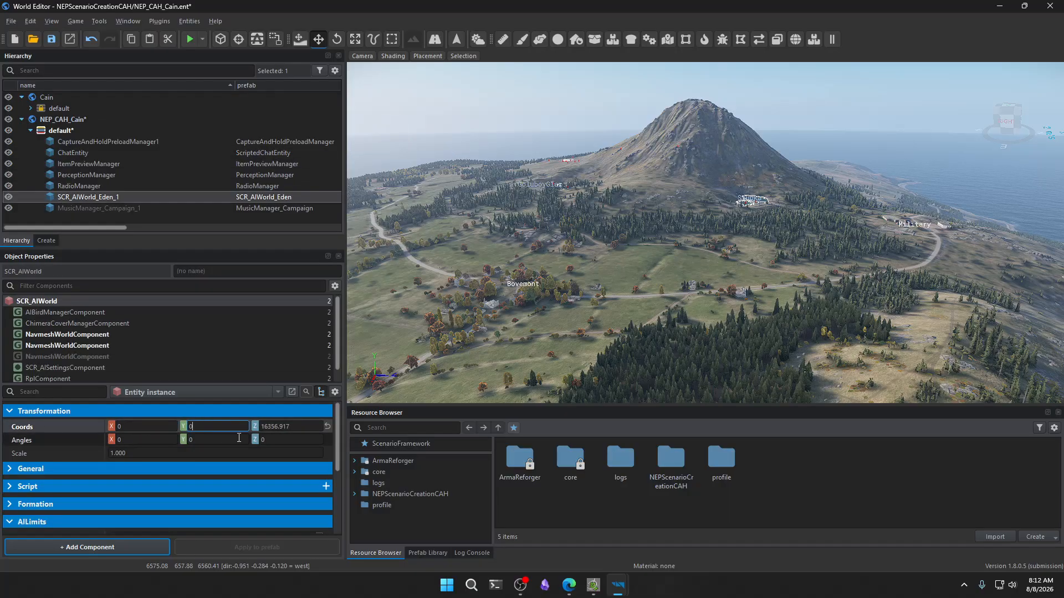
pyautogui.click(304, 426)
pyautogui.hotkey('ctrl', 'a')
pyautogui.write('0')
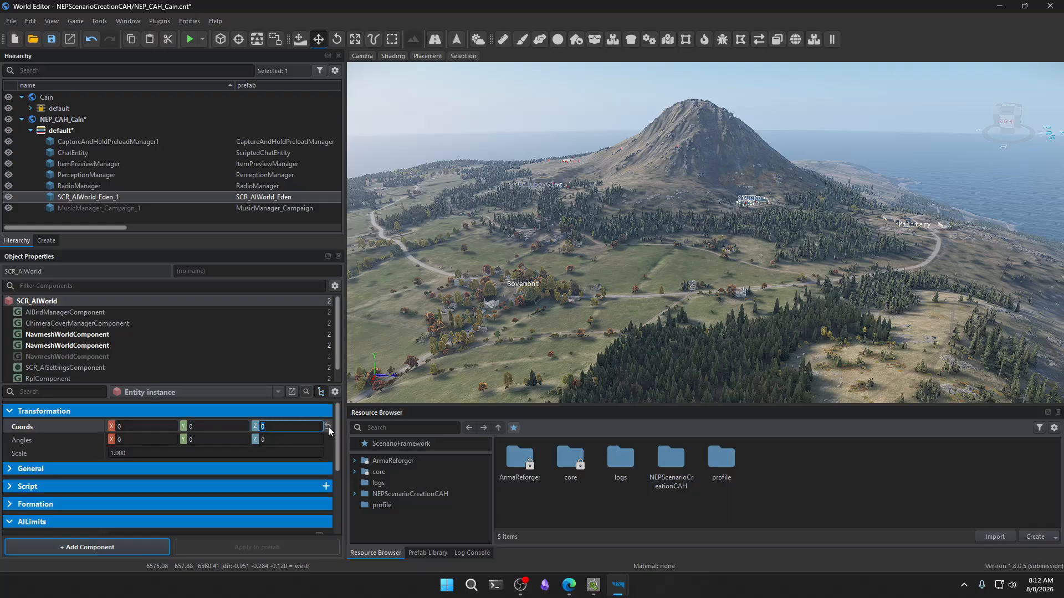
# Set the X, Y and Z coordinates of MusicManager_Campaign_1 to 0 and collapse its transformation properties.
pyautogui.click(104, 208)
pyautogui.click(135, 427)
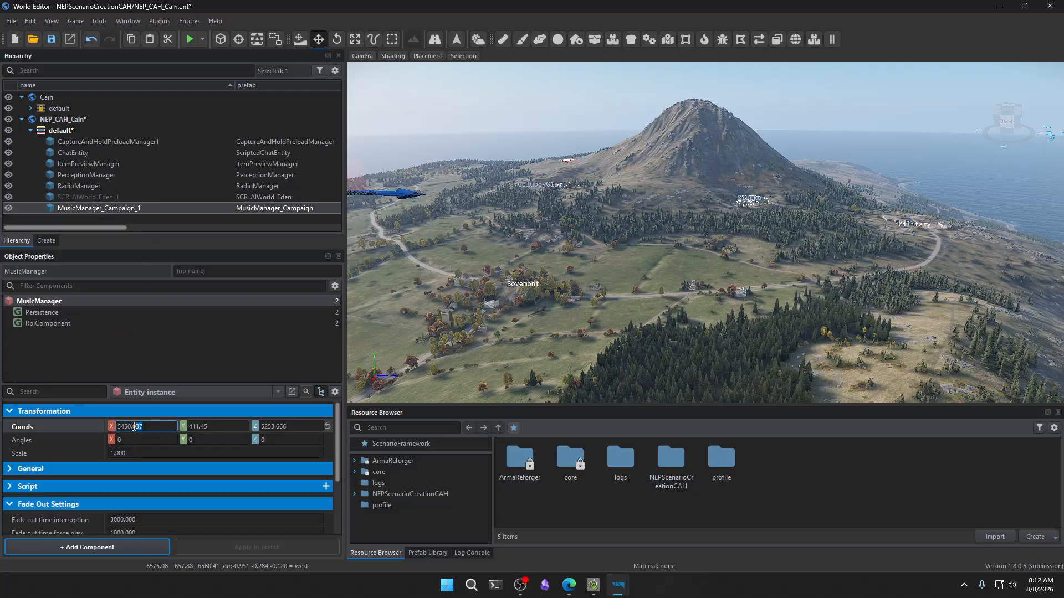
pyautogui.hotkey('ctrl', 'a')
pyautogui.write('0')
pyautogui.press('Tab')
pyautogui.write('0')
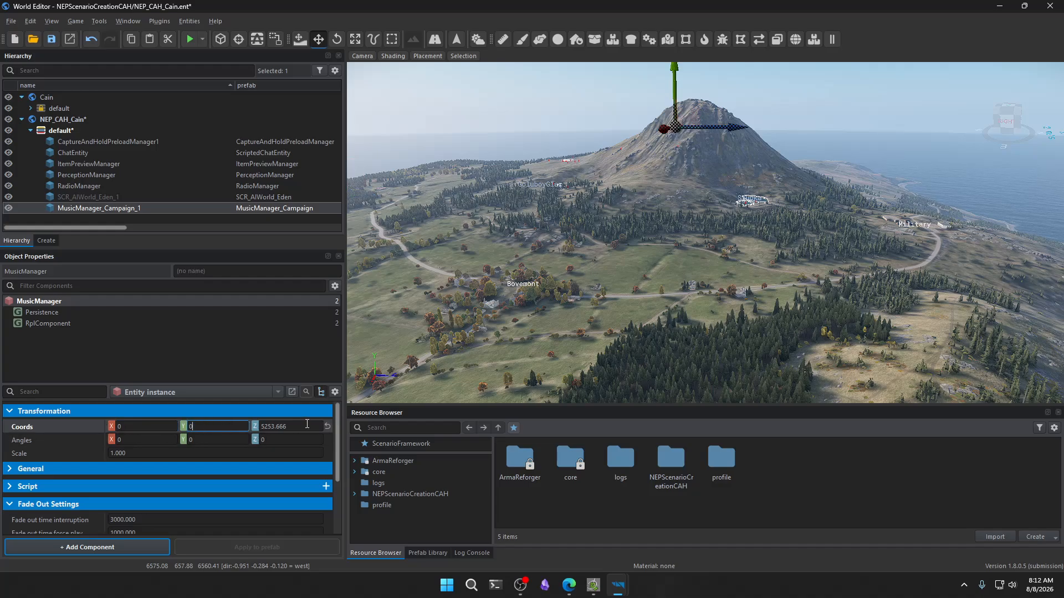
pyautogui.press('Tab')
pyautogui.write('0')
pyautogui.click(248, 411)
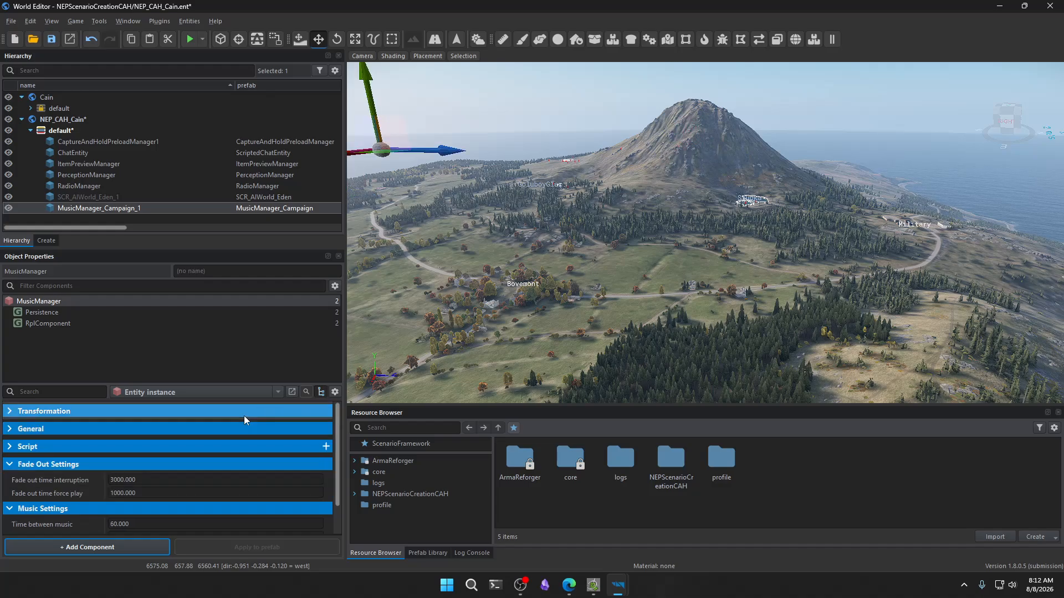
# Delete the SCR_AIWorld_Eden_1 entity from the NEP_CAH_Cain default layer.
pyautogui.click(75, 197)
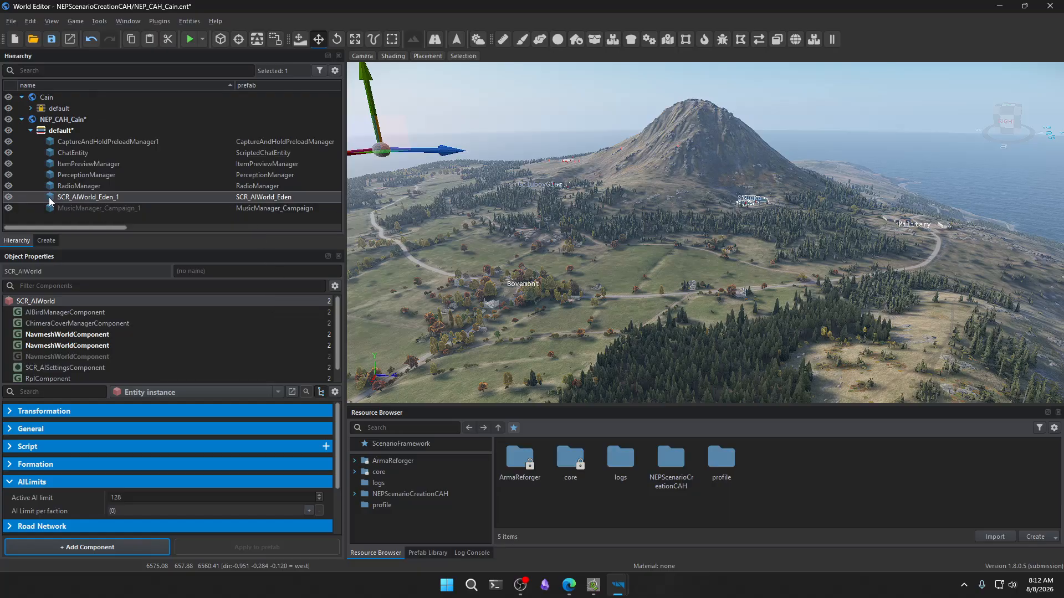
pyautogui.press('Delete')
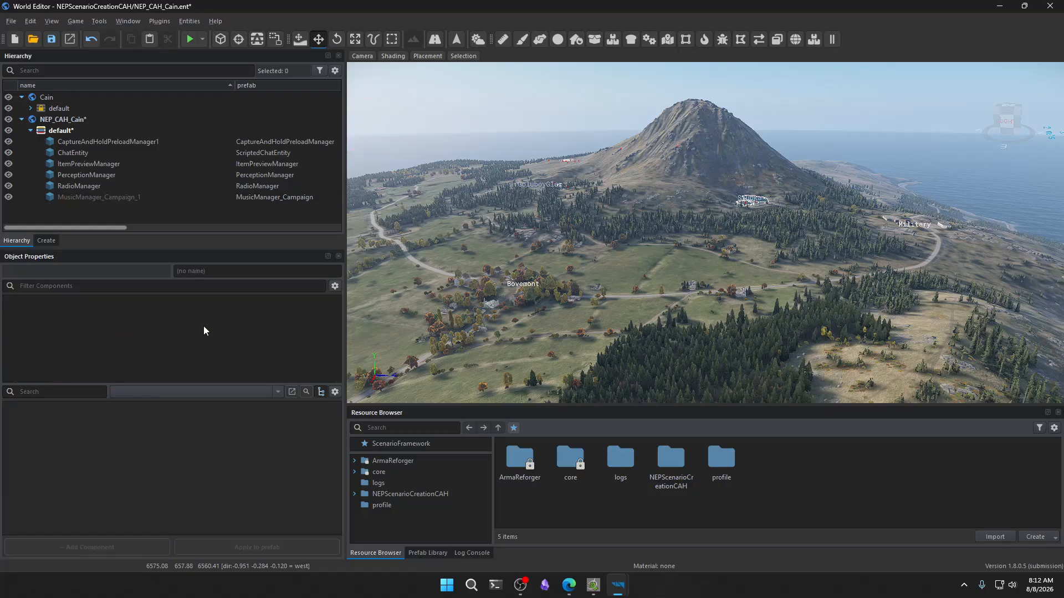
# Search the resources for AIWorld, place the SCR_AIWorld_Cain prefab on the terrain and dismiss the assertion dialog.
pyautogui.click(413, 428)
pyautogui.write('AIWorld')
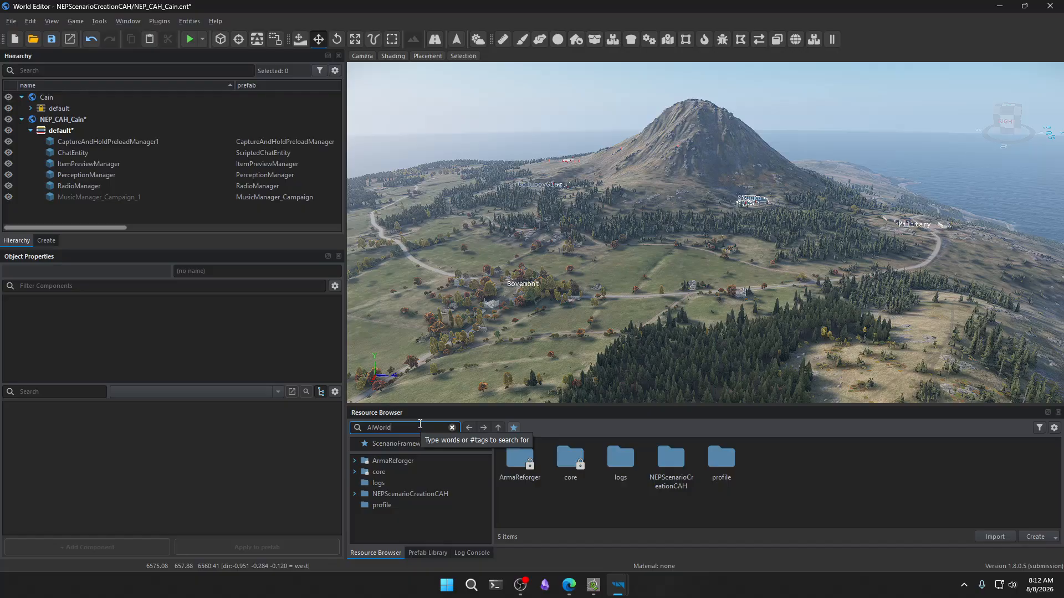
pyautogui.click(812, 458)
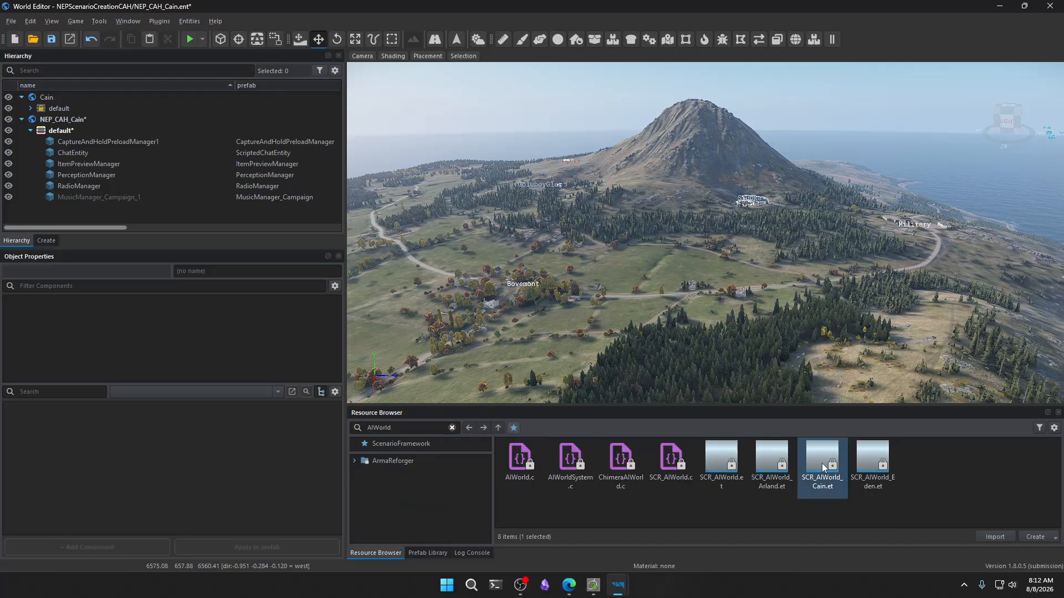
pyautogui.moveTo(826, 464); pyautogui.dragTo(750, 338)
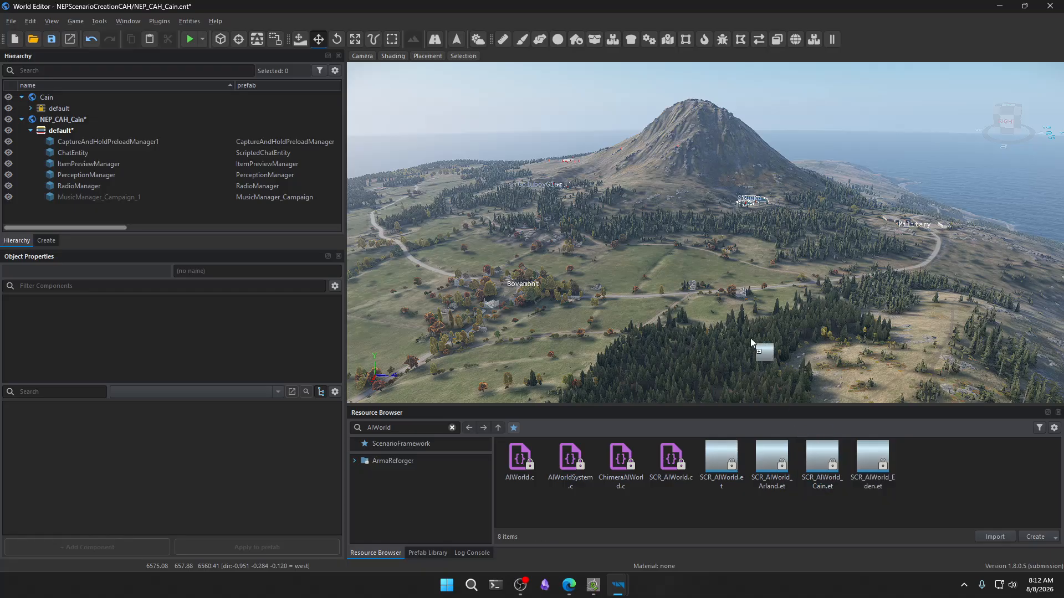
pyautogui.moveTo(625, 269); pyautogui.dragTo(624, 268)
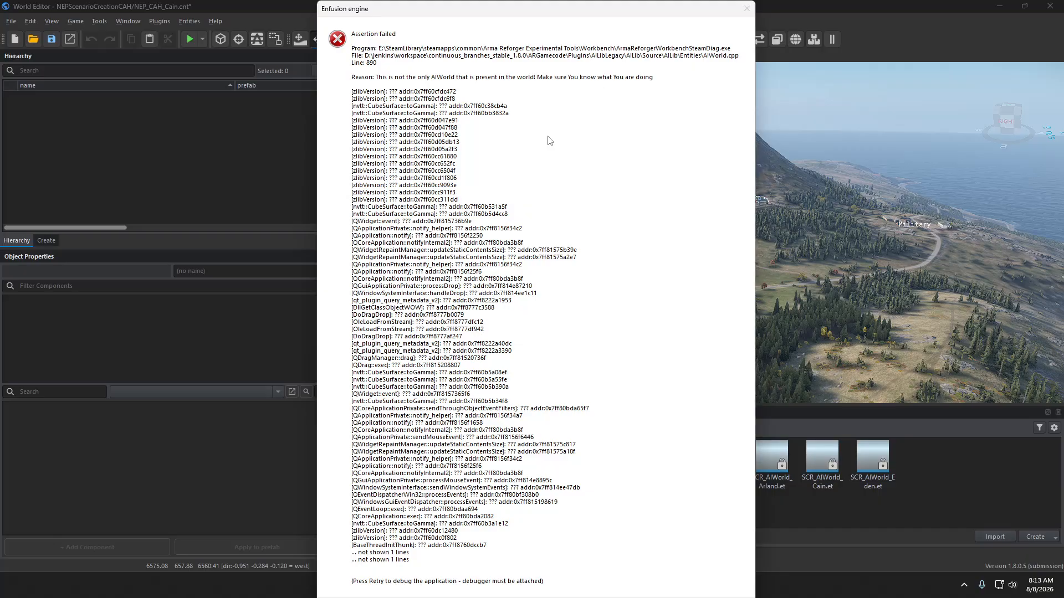
pyautogui.press('Return')
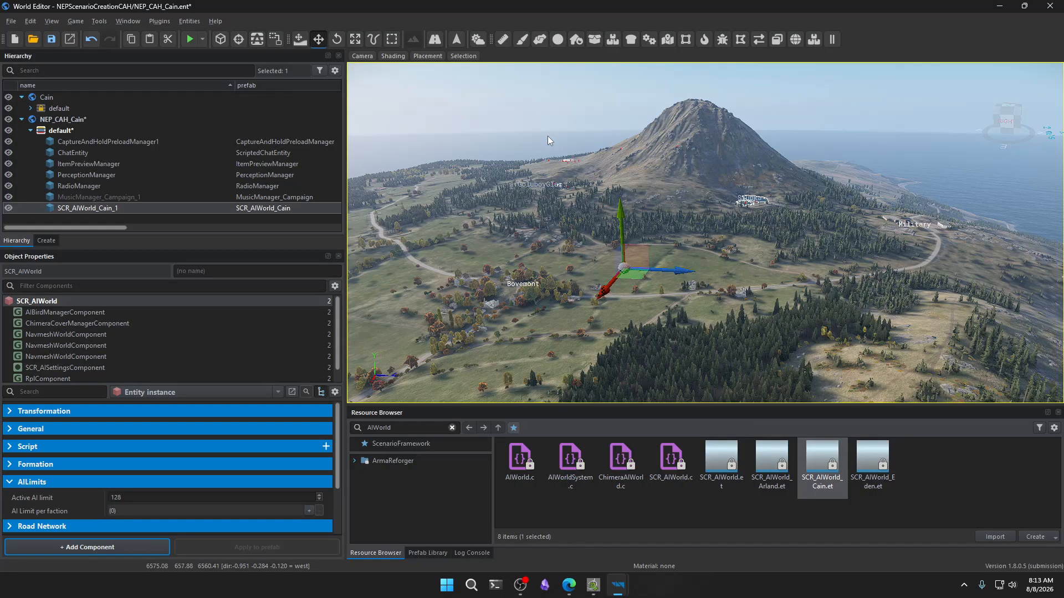
# Delete the SCR_AIWorld_Cain_1 entity from the default layer and save the world.
pyautogui.click(96, 209)
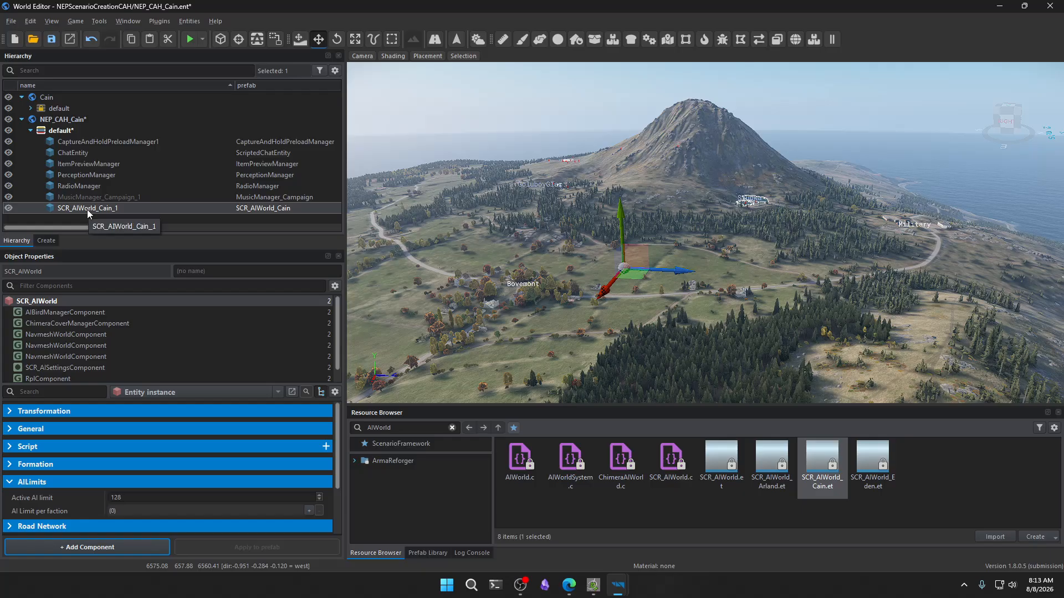
pyautogui.press('Delete')
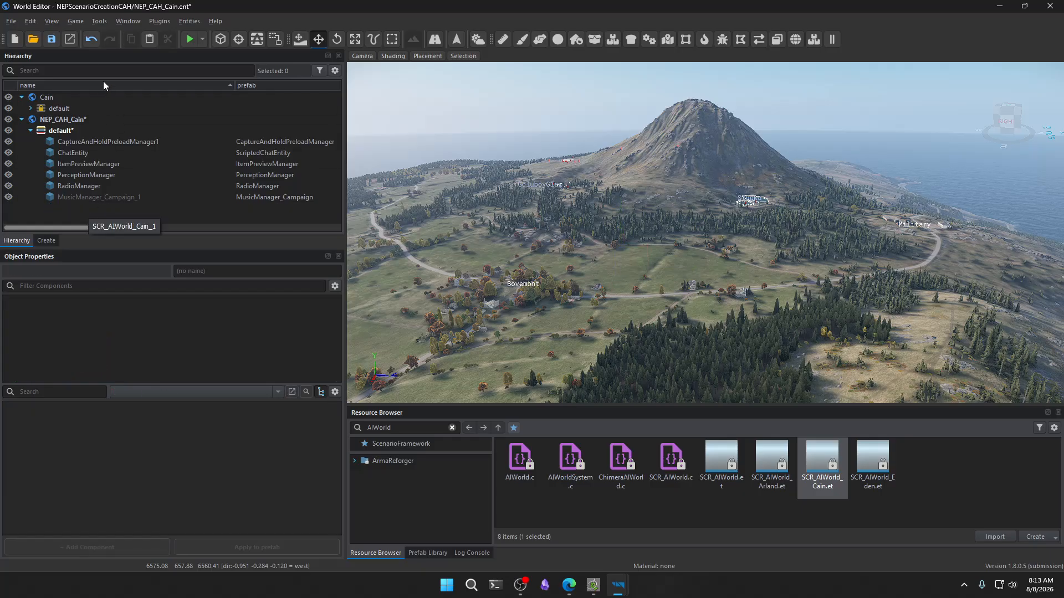
pyautogui.click(49, 43)
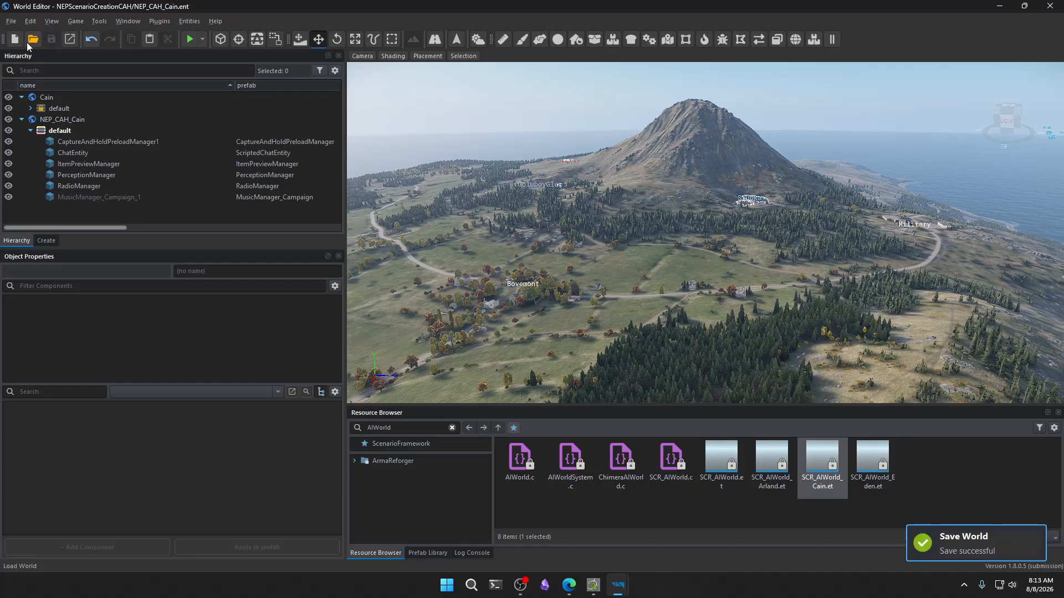
# Reload the NEP_CAH_Cain world and place the SCR_AIWorld_Cain prefab on the terrain near Bovemont.
pyautogui.click(31, 40)
pyautogui.doubleClick(443, 157)
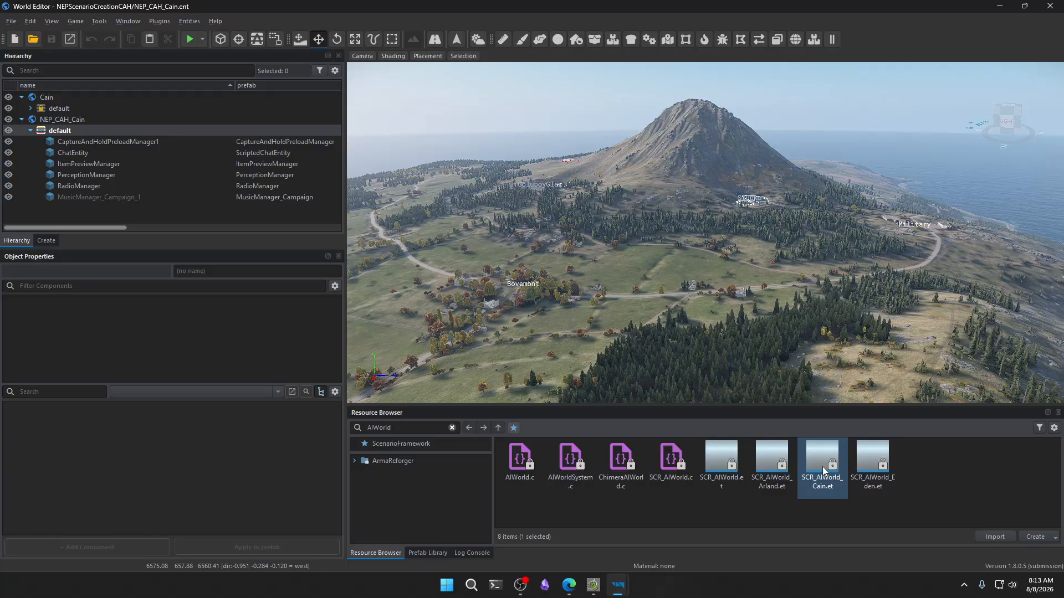
pyautogui.moveTo(822, 466); pyautogui.dragTo(577, 317)
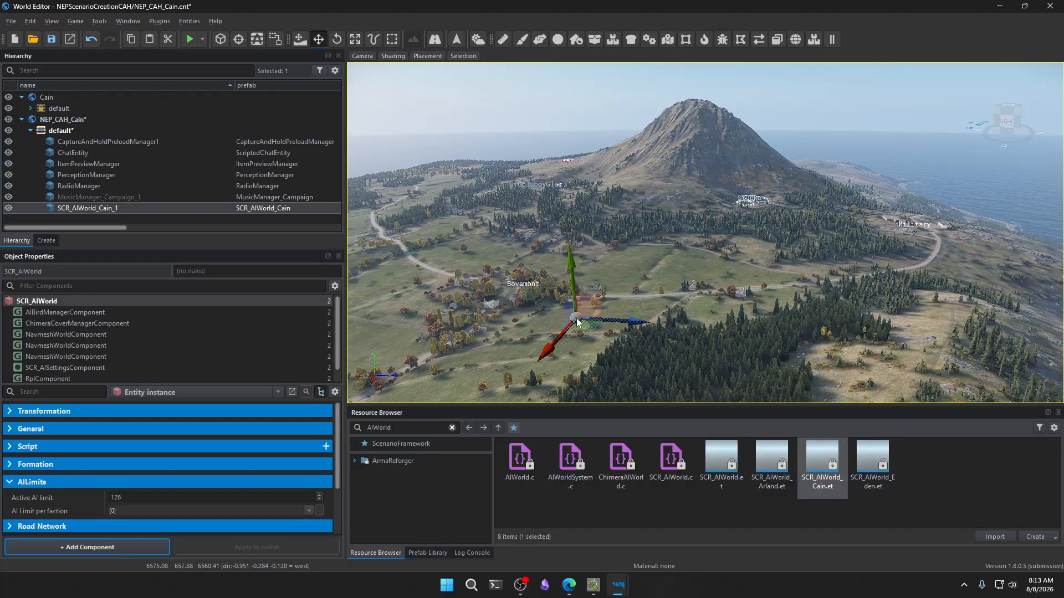
pyautogui.click(82, 210)
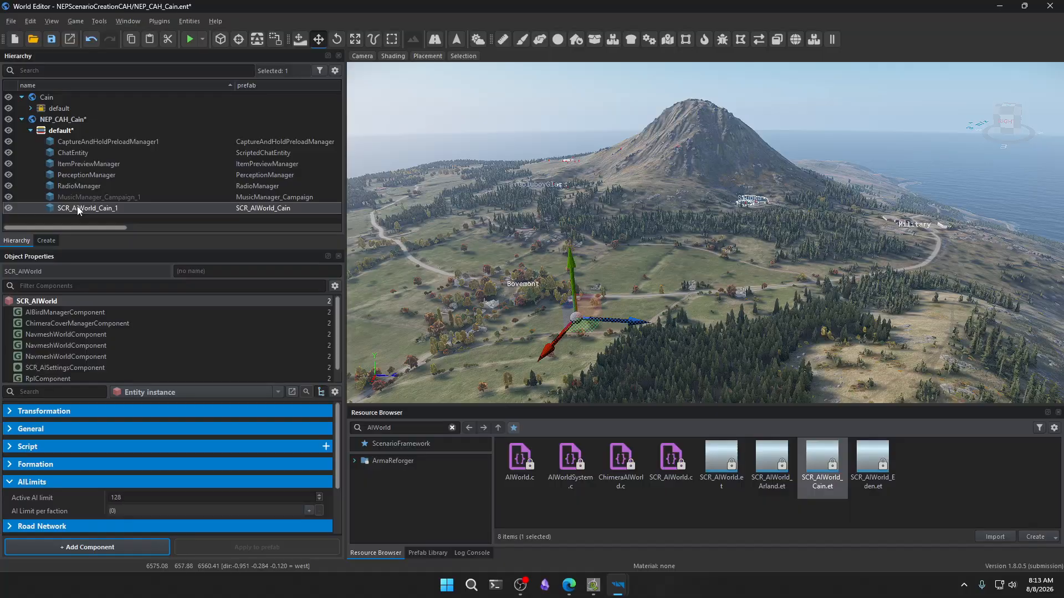
# Set the Navmesh File of the first NavmeshWorldComponent on SCR_AIWorld_Cain_1 to GM_Cain.nmn.
pyautogui.click(84, 335)
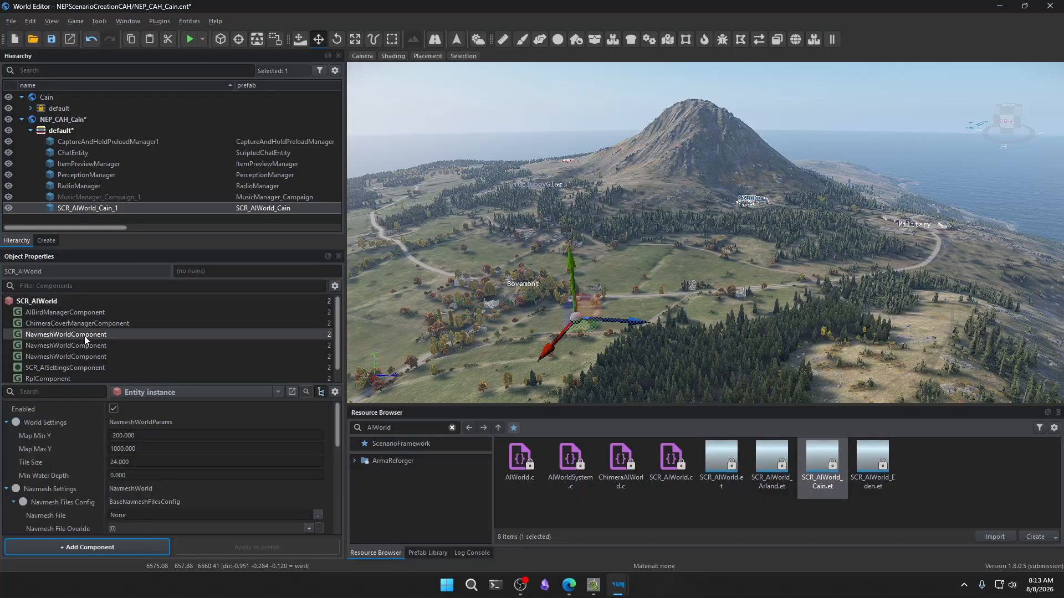
pyautogui.scroll(-1, 158, 479)
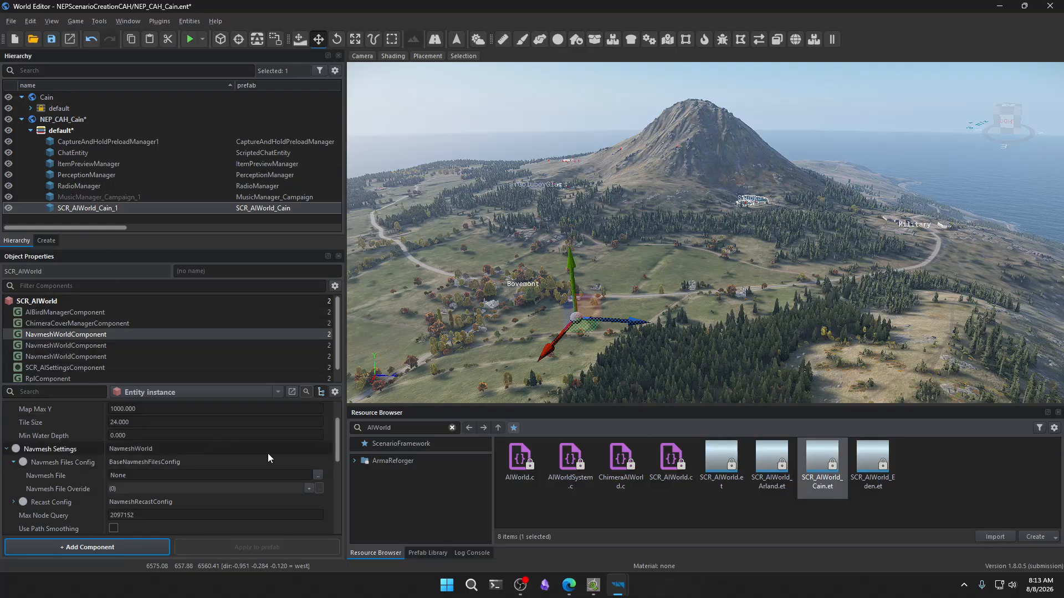
pyautogui.click(318, 475)
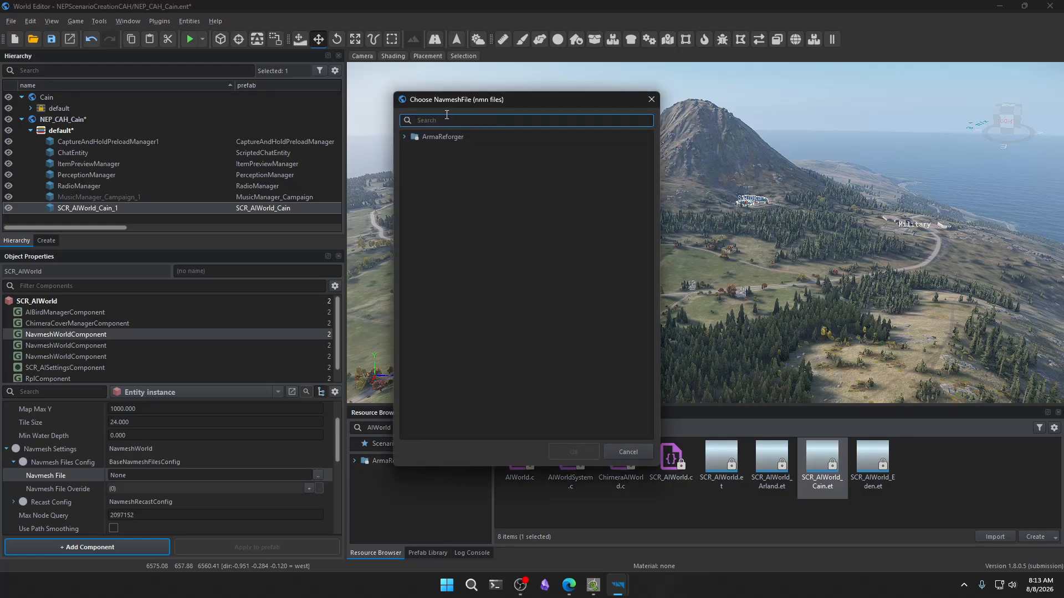
pyautogui.write('nmn')
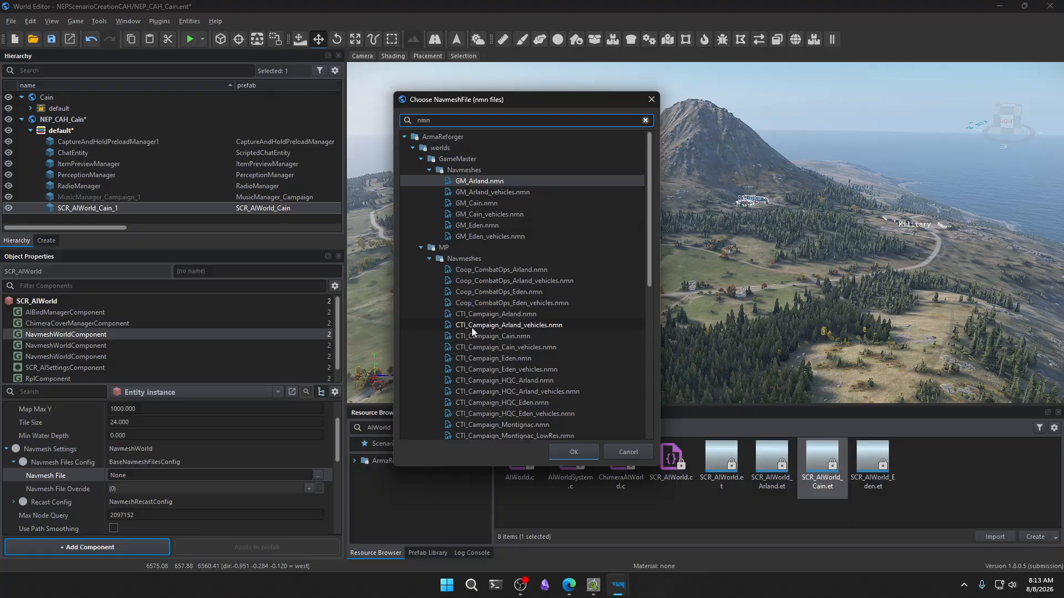
pyautogui.scroll(-2, 472, 326)
pyautogui.scroll(-4, 478, 317)
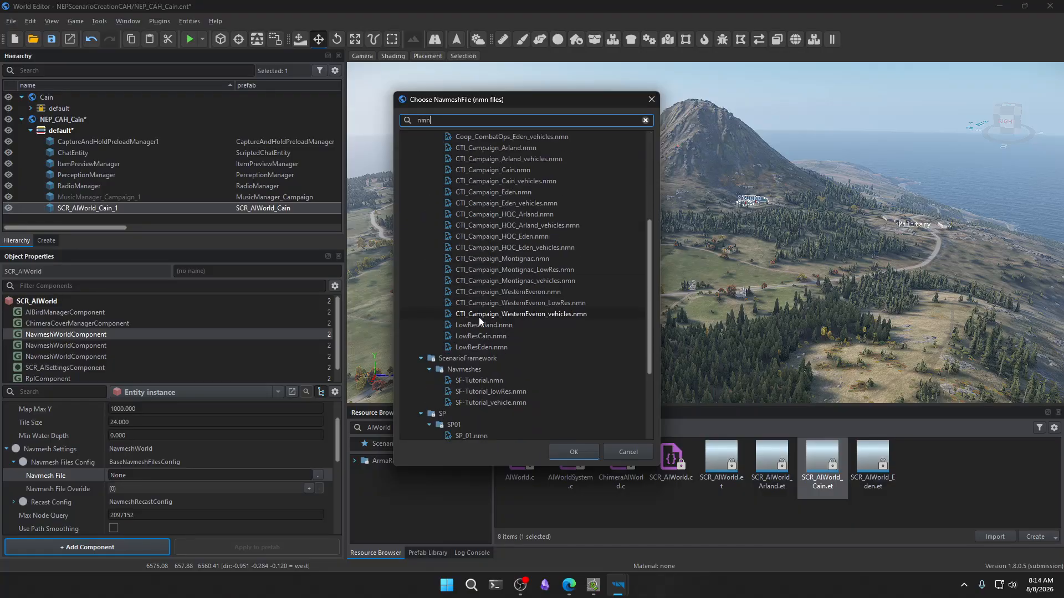
pyautogui.scroll(-3, 482, 315)
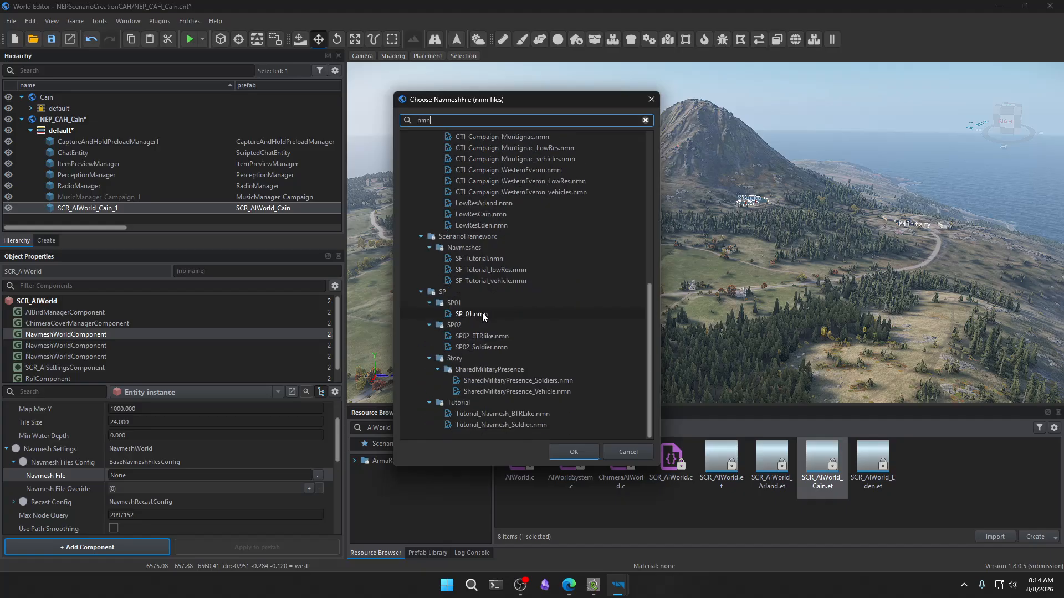
pyautogui.scroll(10, 482, 314)
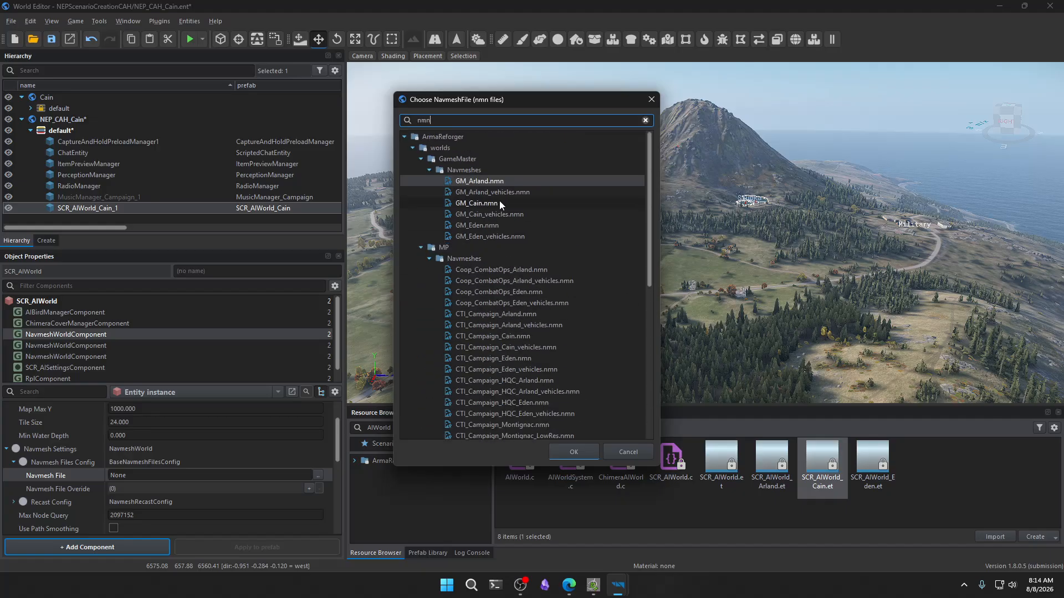
pyautogui.click(491, 202)
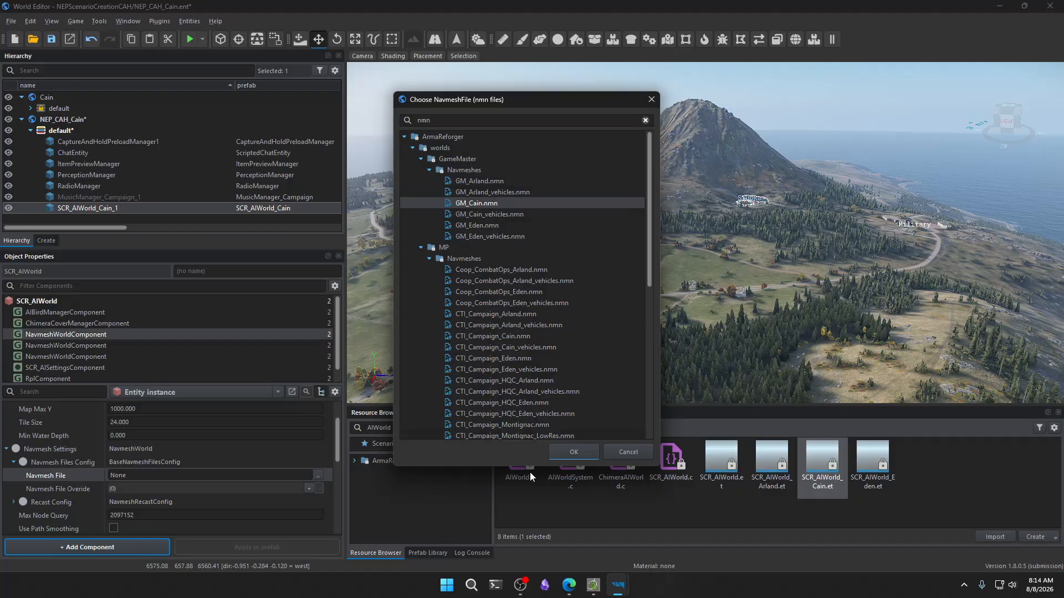
pyautogui.click(574, 451)
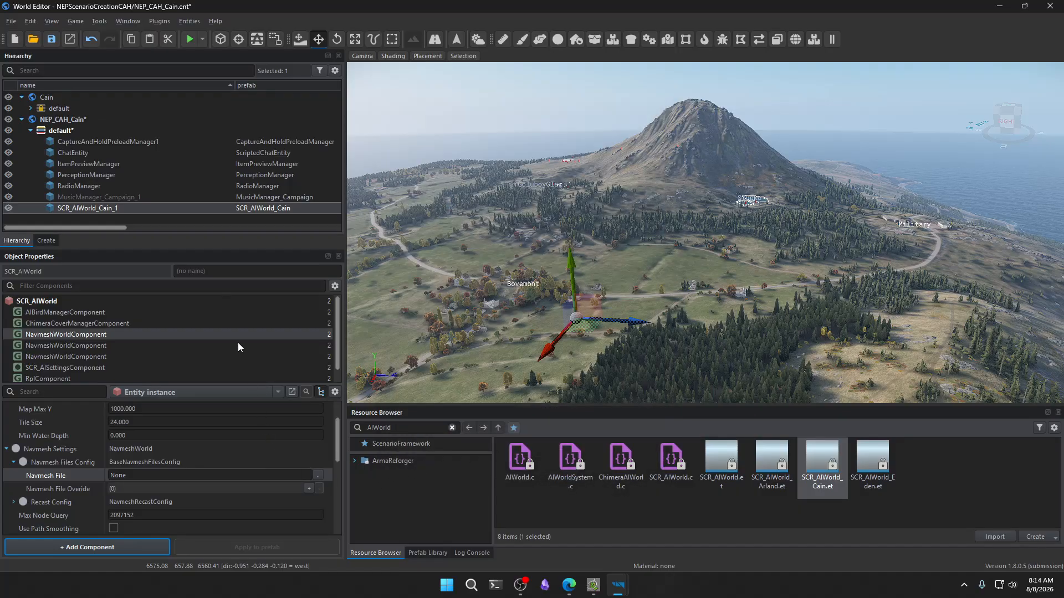
# Set the Navmesh File of the second NavmeshWorldComponent to GM_Cain_vehicles.nmn.
pyautogui.click(66, 345)
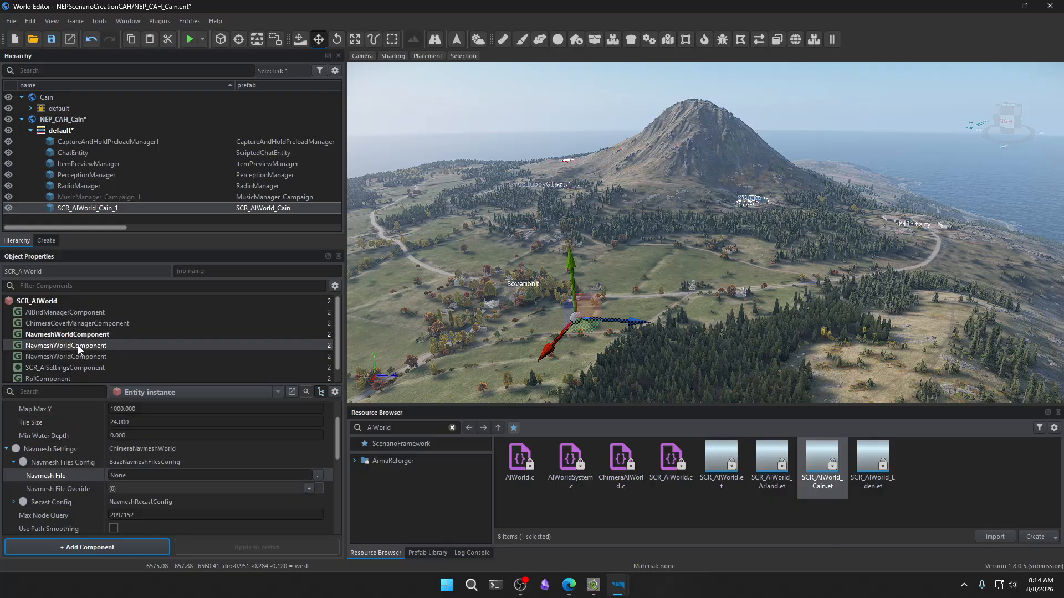
pyautogui.click(318, 475)
pyautogui.write('nmn')
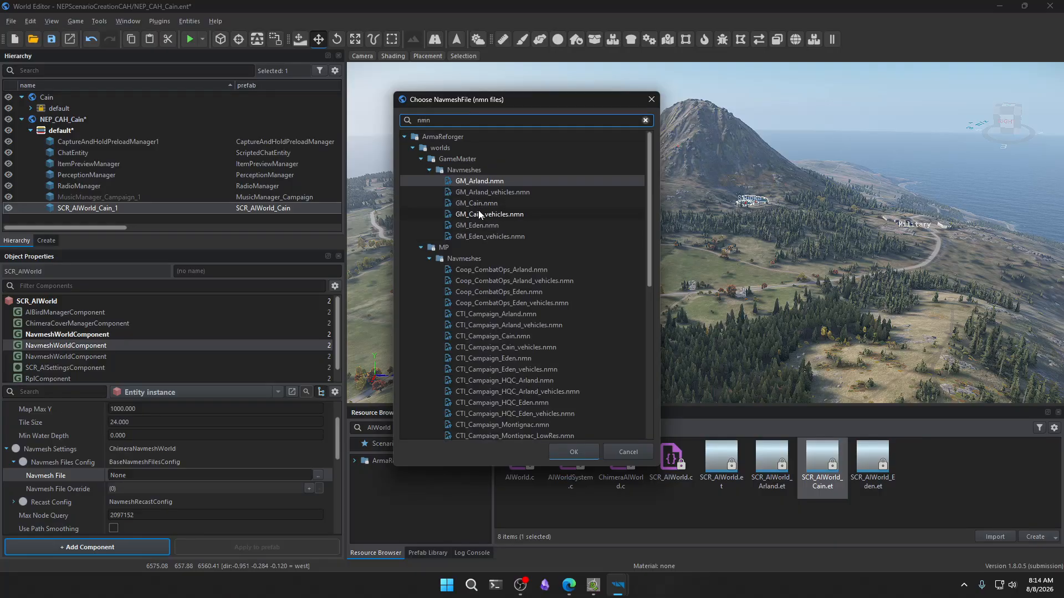
pyautogui.click(515, 347)
pyautogui.click(573, 452)
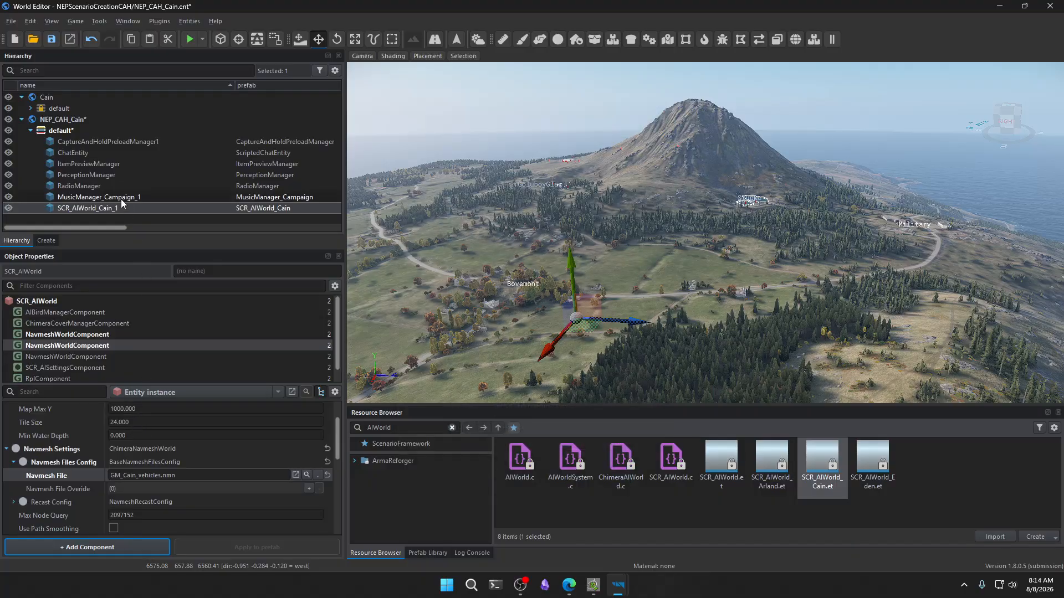
# Check the navmesh files of all three NavmeshWorldComponents and the SCR_AISettingsComponent, and save the world.
pyautogui.click(66, 357)
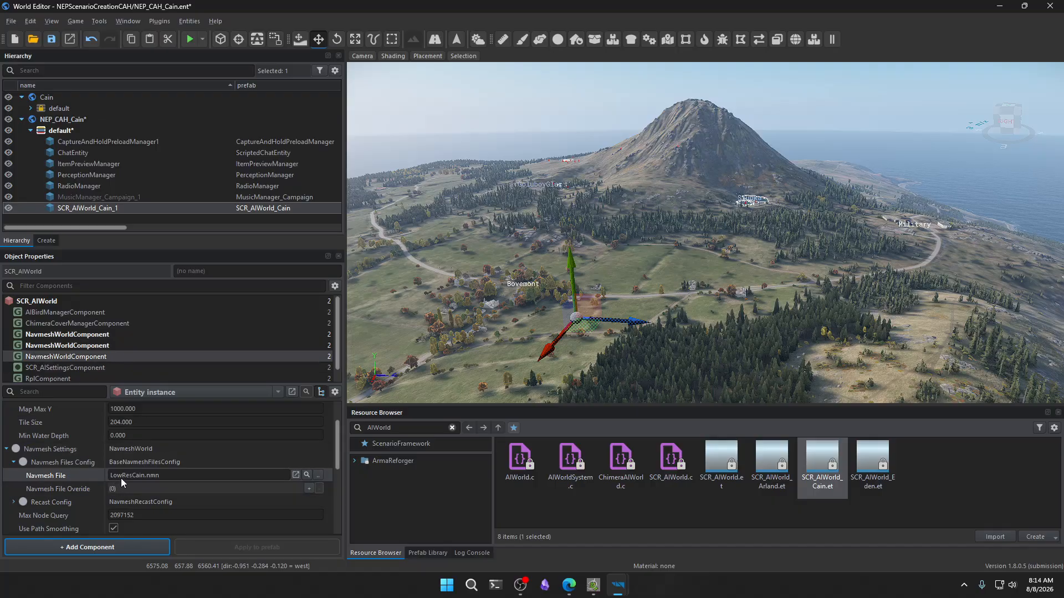
pyautogui.click(150, 476)
pyautogui.click(78, 347)
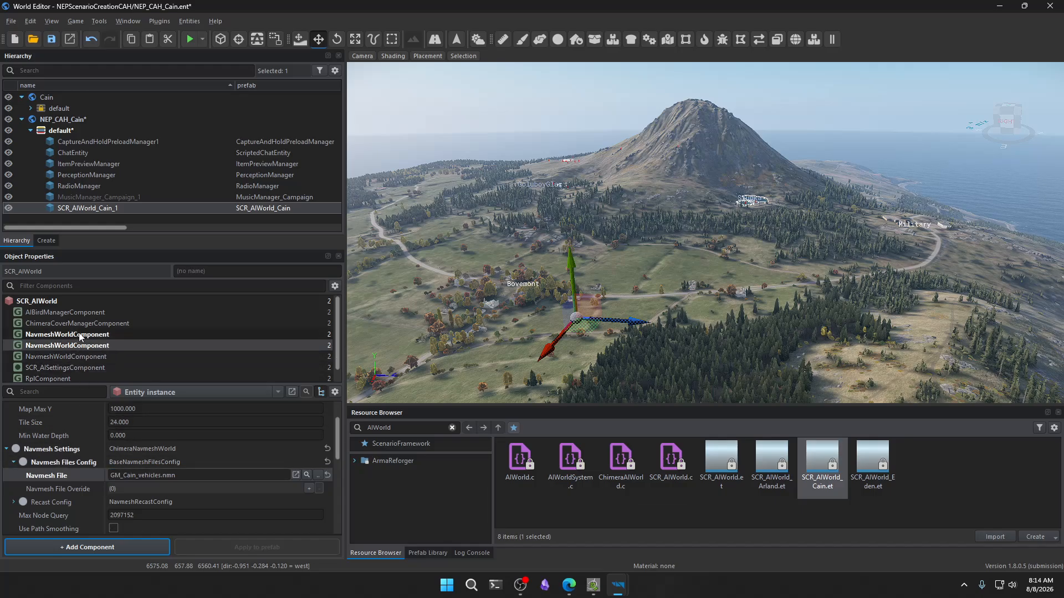
pyautogui.click(78, 335)
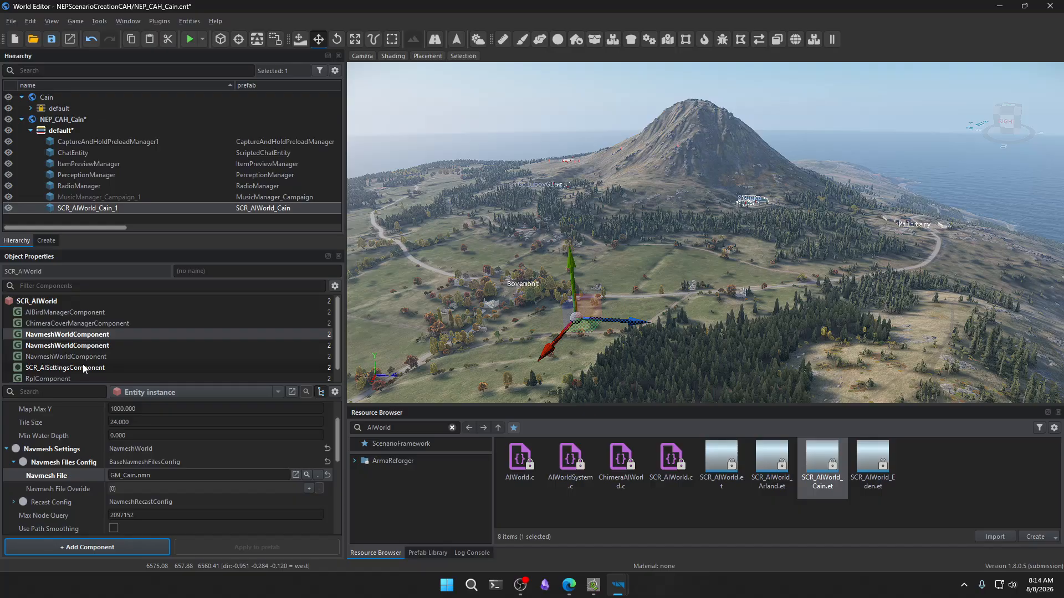
pyautogui.click(84, 368)
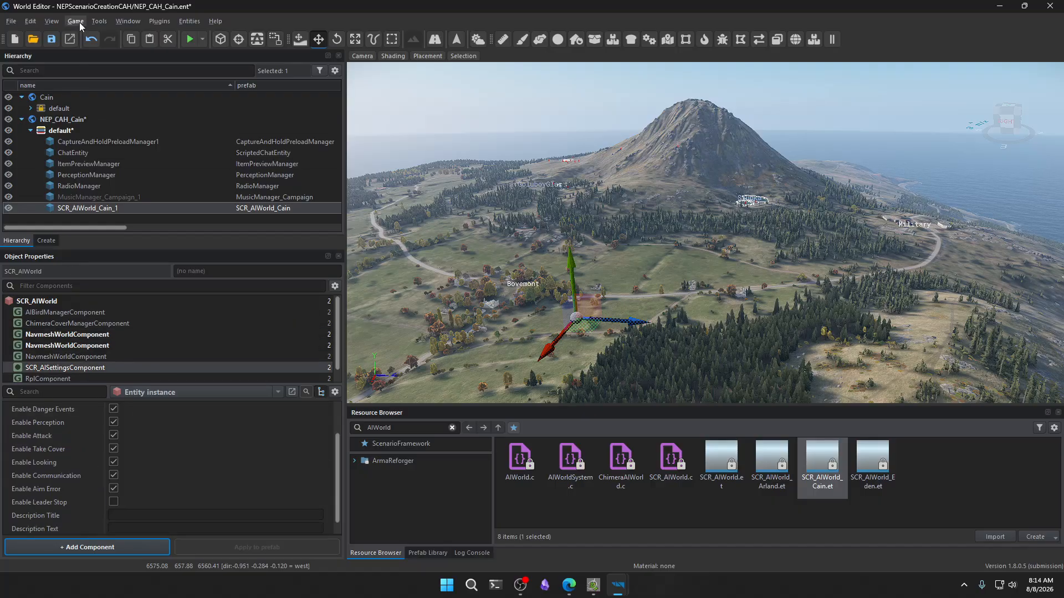
pyautogui.click(54, 38)
# Rename the default layer of NEP_CAH_Cain to CAH_BaseManagers and save the world.
pyautogui.doubleClick(54, 132)
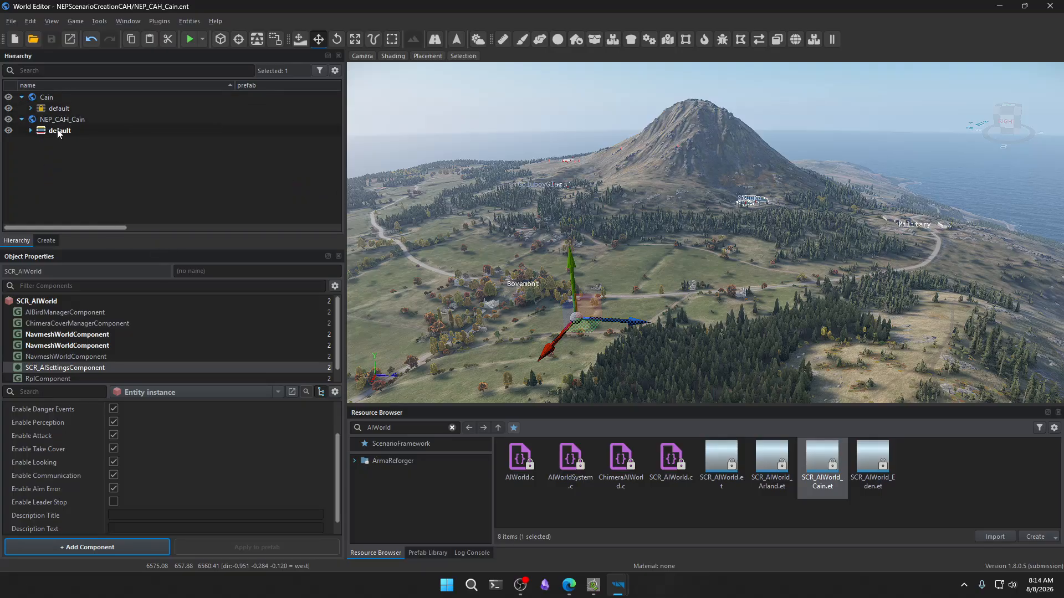
pyautogui.click(59, 131)
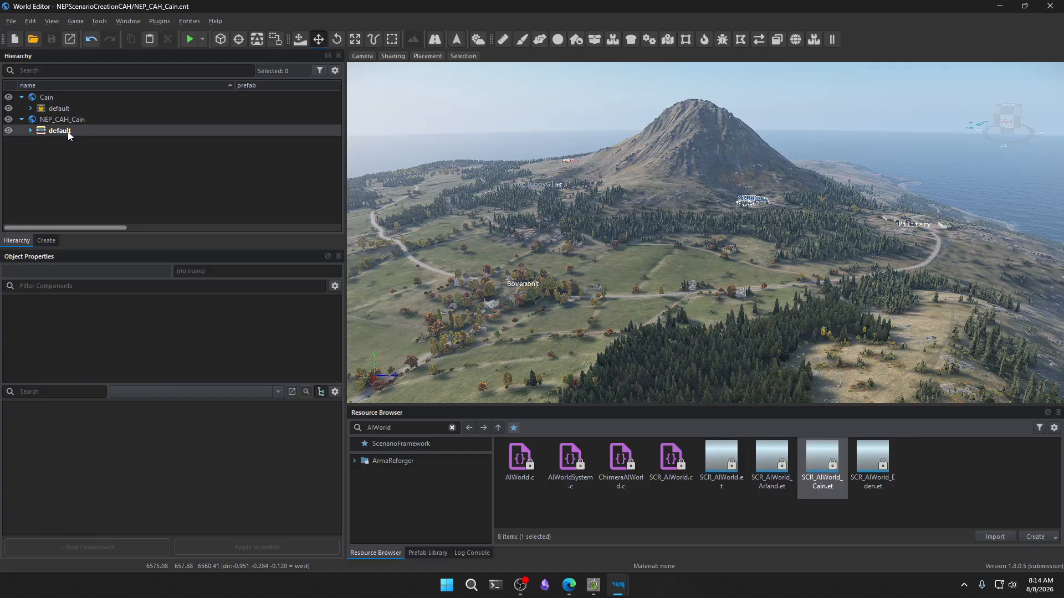
pyautogui.click(30, 130)
pyautogui.rightClick(65, 131)
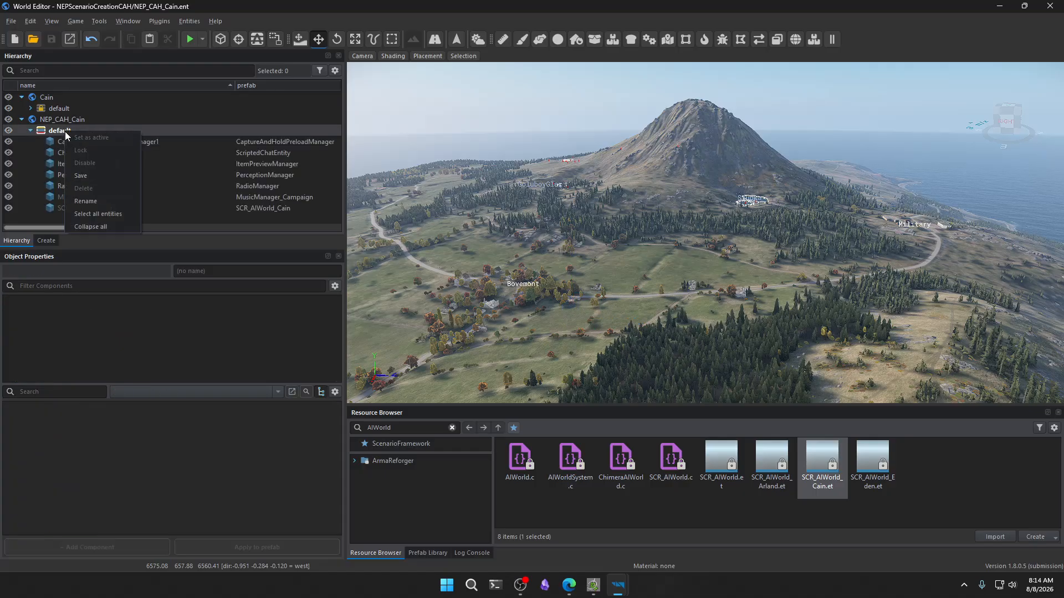
pyautogui.click(89, 202)
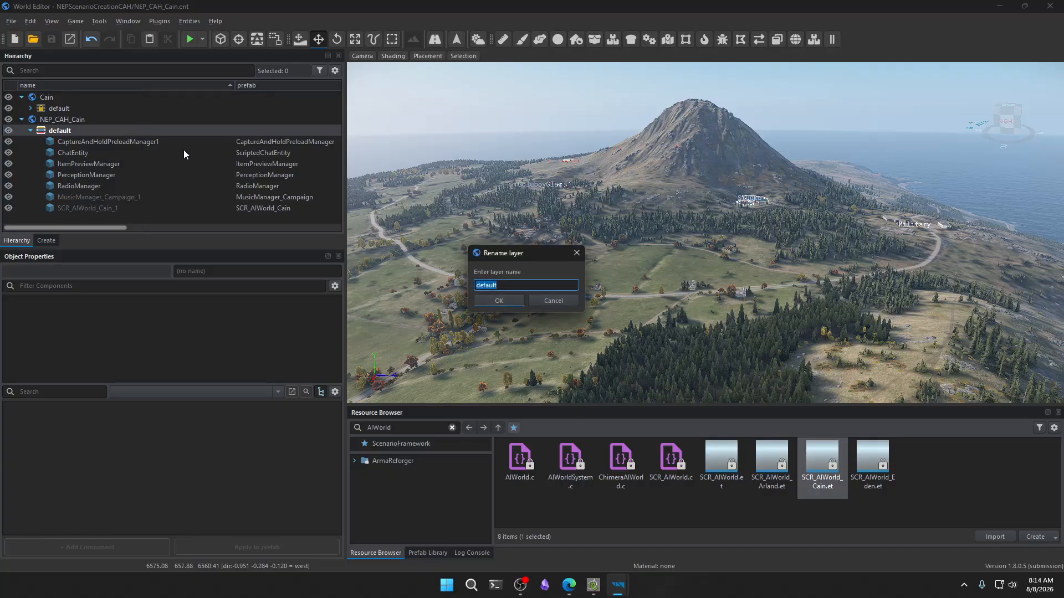
pyautogui.press('BackSpace')
pyautogui.write('CH')
pyautogui.write('AH')
pyautogui.write('_BaseMana')
pyautogui.write('gers')
pyautogui.press('Return')
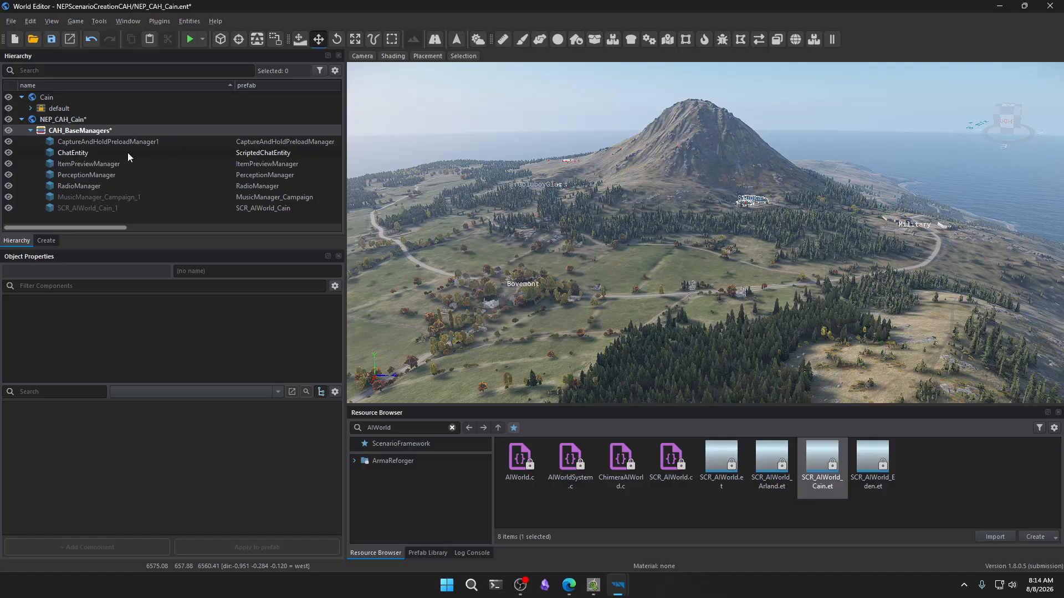
pyautogui.click(51, 39)
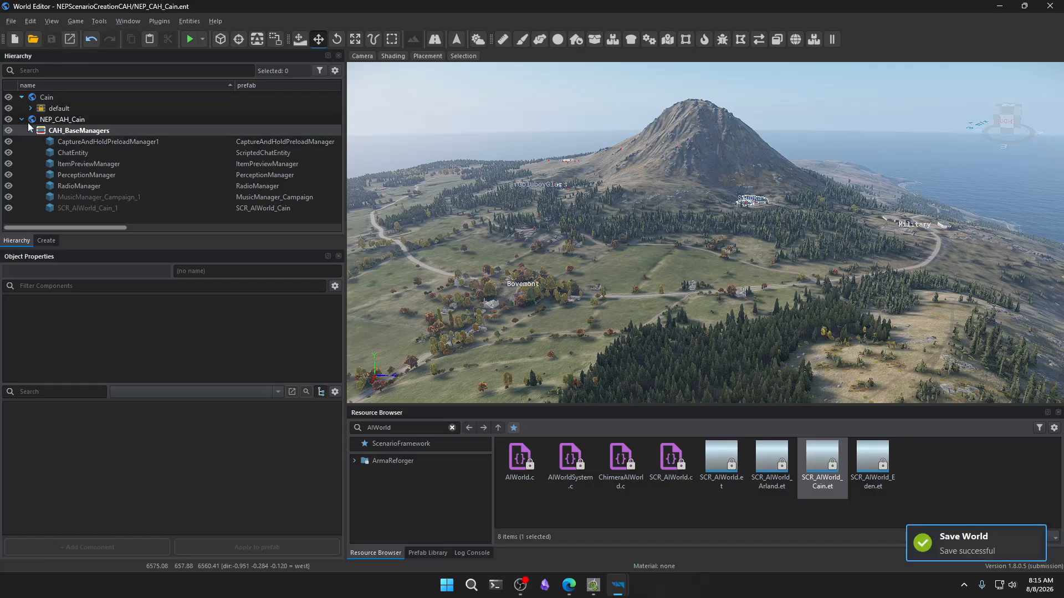
# Switch to the browser, skim the creation steps on the Capture & Hold Setup wiki page and close the browser.
pyautogui.click(569, 585)
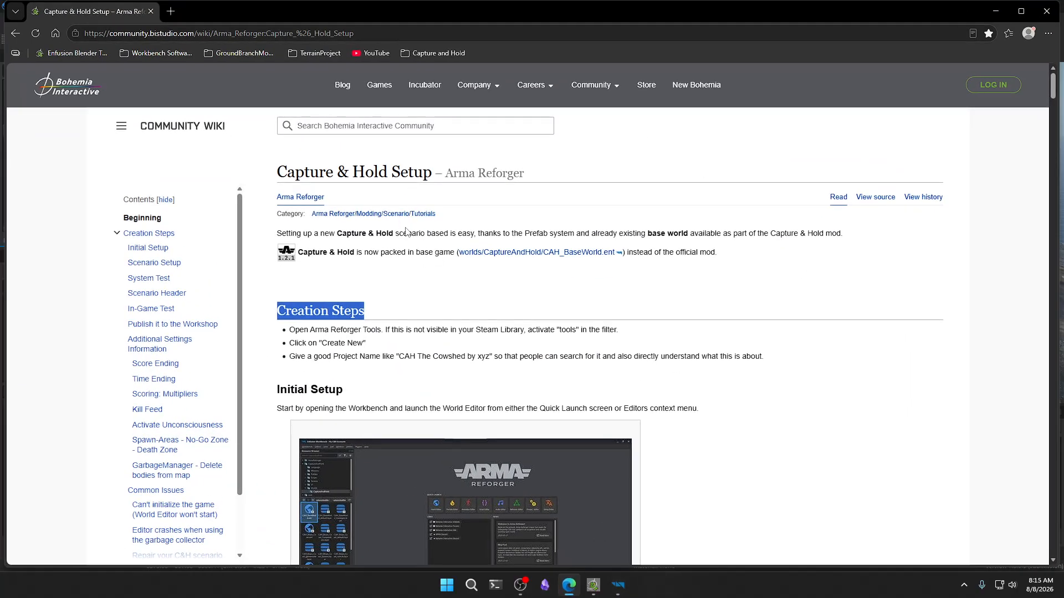
pyautogui.scroll(-2, 407, 230)
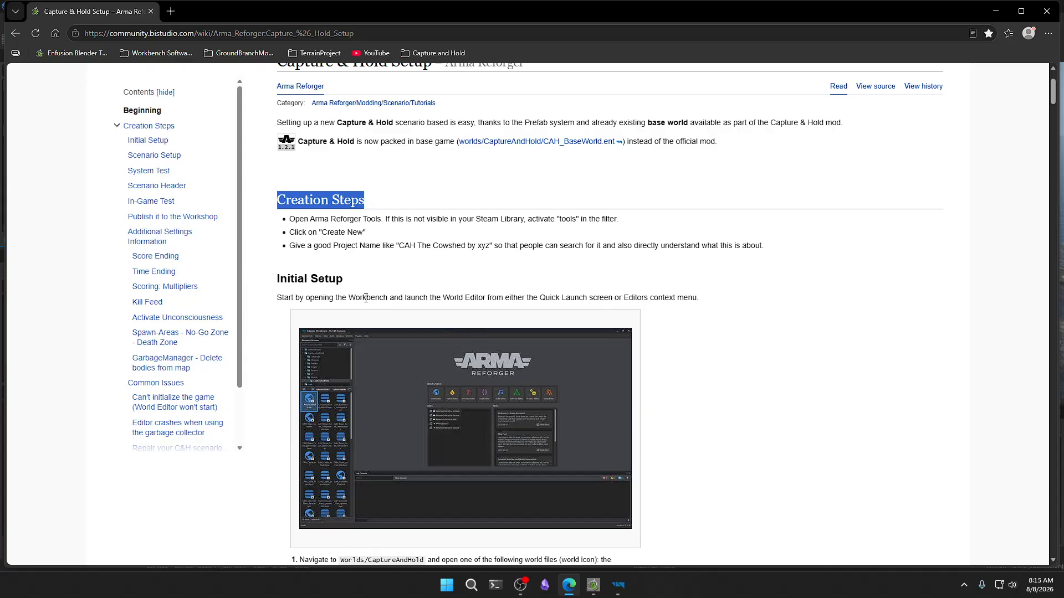
pyautogui.scroll(-6, 355, 310)
pyautogui.scroll(6, 380, 363)
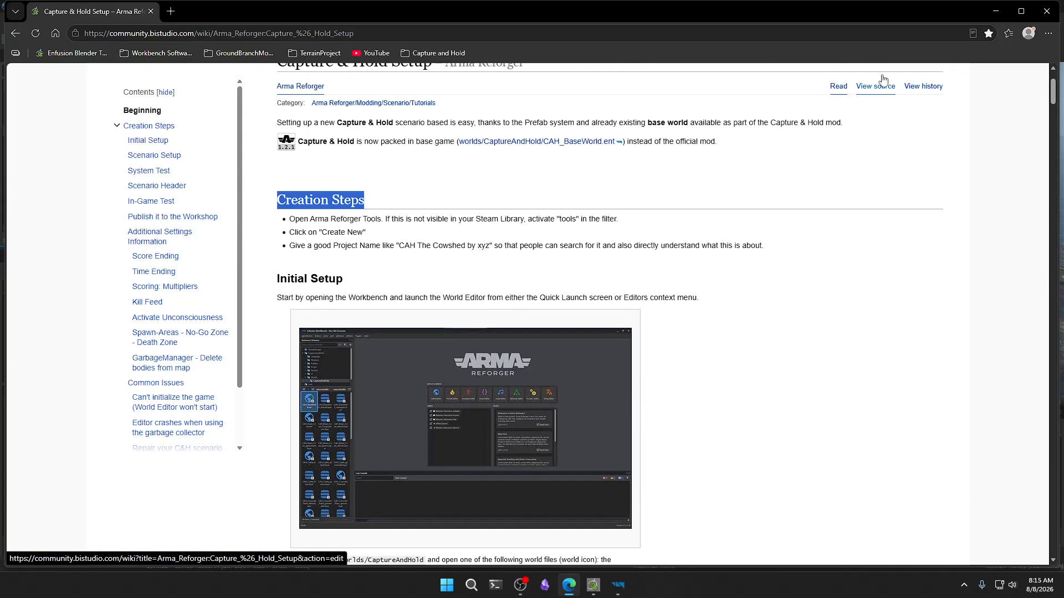
pyautogui.click(1046, 11)
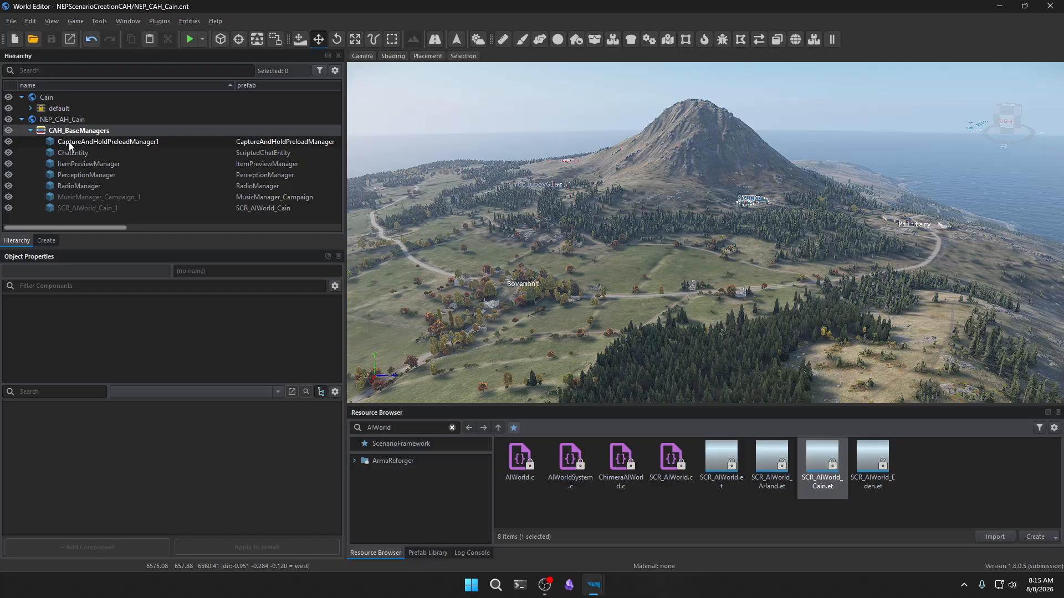